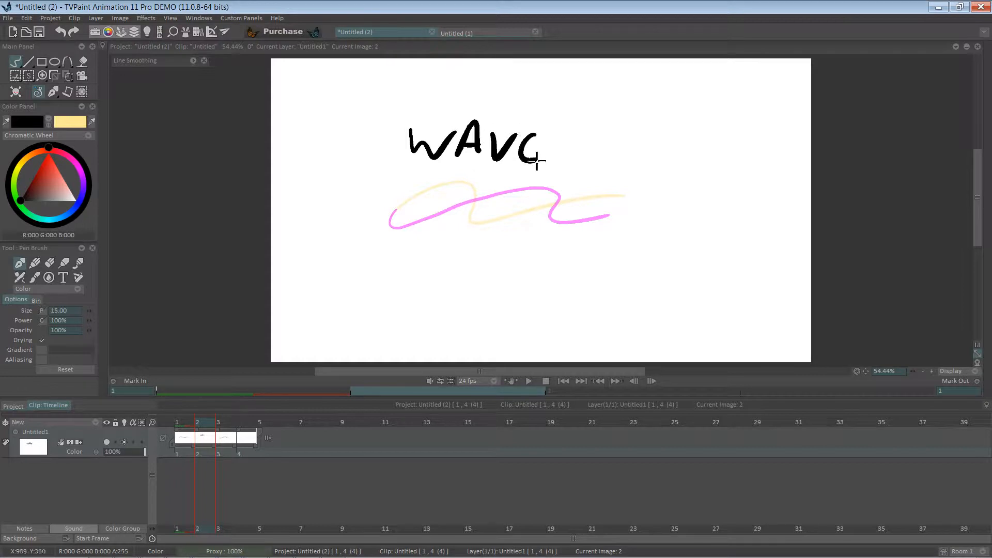
# Letter the word PRINCIPLE beneath WAVE, then clear the whole drawing from frame 2
pyautogui.moveTo(425, 210); pyautogui.dragTo(421, 248)
pyautogui.moveTo(426, 212)
pyautogui.mouseDown()
pyautogui.moveTo(451, 198)
pyautogui.moveTo(453, 242)
pyautogui.mouseUp()
pyautogui.moveTo(459, 212)
pyautogui.mouseDown()
pyautogui.moveTo(497, 247)
pyautogui.moveTo(507, 232)
pyautogui.moveTo(507, 249)
pyautogui.moveTo(537, 227)
pyautogui.moveTo(578, 252)
pyautogui.mouseUp()
pyautogui.moveTo(589, 216); pyautogui.dragTo(589, 254)
pyautogui.moveTo(591, 218)
pyautogui.mouseDown()
pyautogui.moveTo(593, 241)
pyautogui.moveTo(671, 248)
pyautogui.mouseUp()
pyautogui.moveTo(650, 235); pyautogui.dragTo(667, 236)
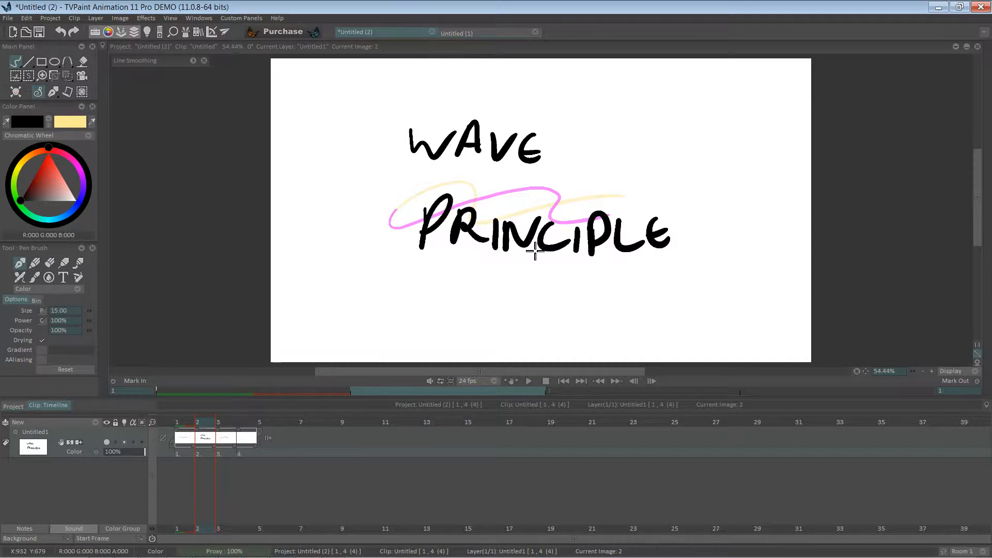
pyautogui.press('BackSpace')
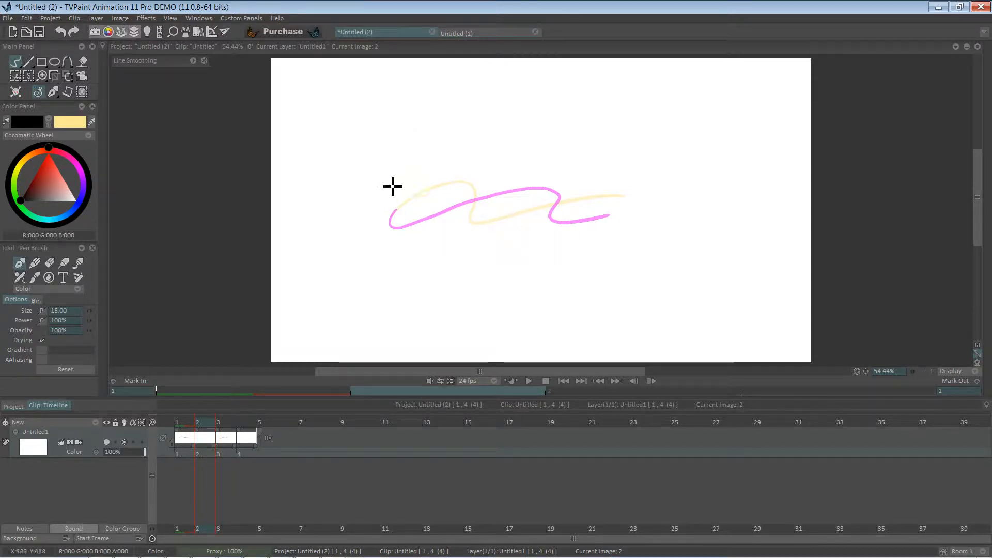
# On frame 1, mark small X points above and below the wave's dip
pyautogui.click(177, 422)
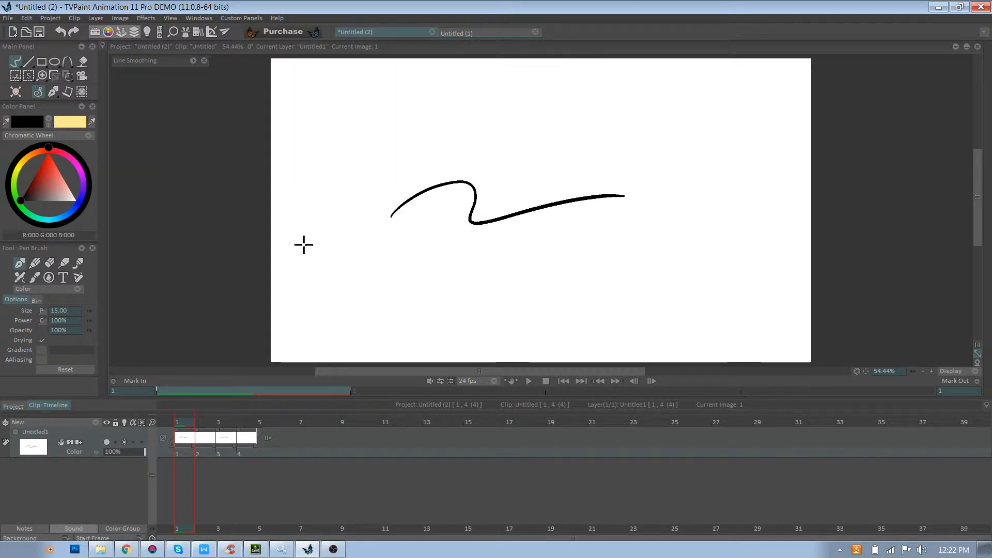
pyautogui.moveTo(467, 159); pyautogui.dragTo(465, 165)
pyautogui.moveTo(468, 238); pyautogui.dragTo(472, 237)
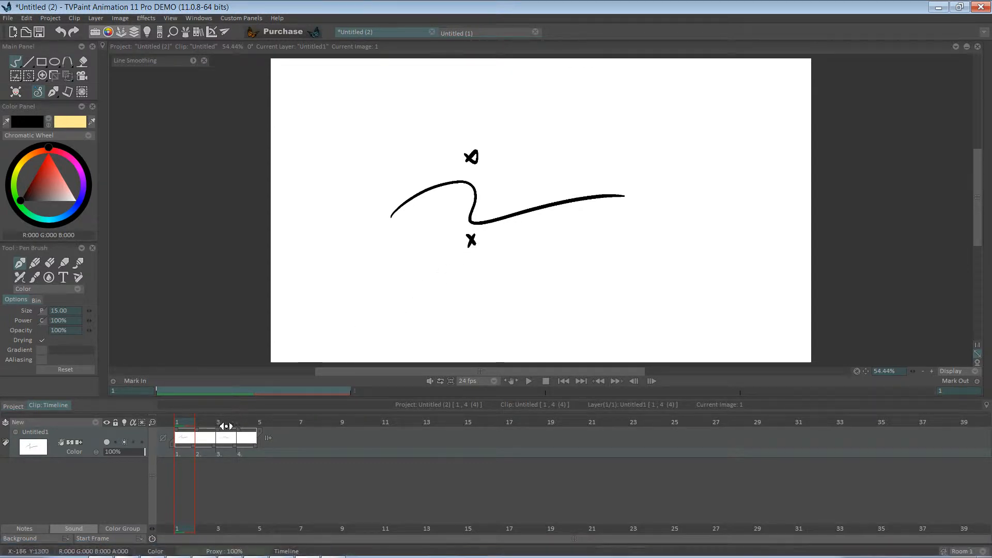
# On frame 3, open the Light Table and toggle display of the frames two before and two after
pyautogui.click(232, 419)
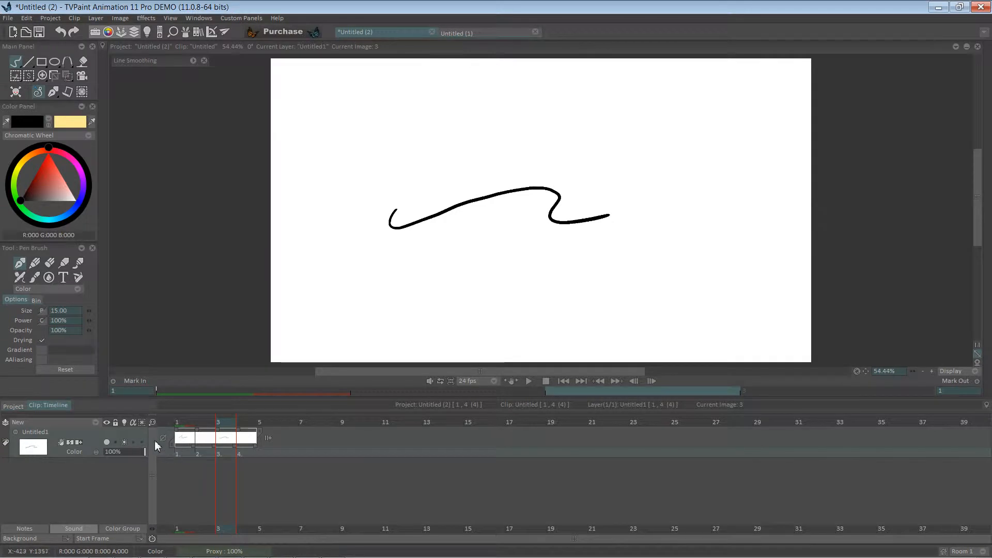
pyautogui.click(125, 422)
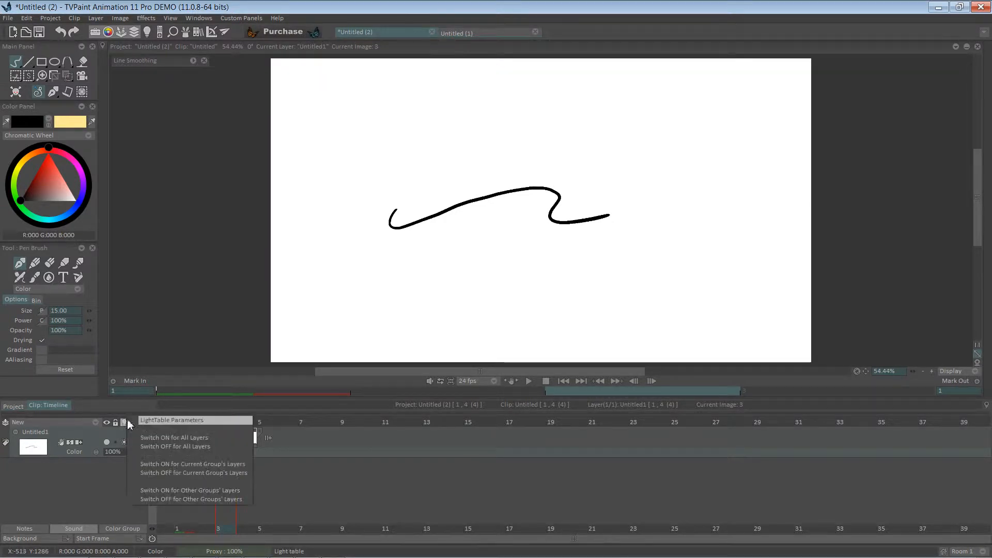
pyautogui.click(147, 420)
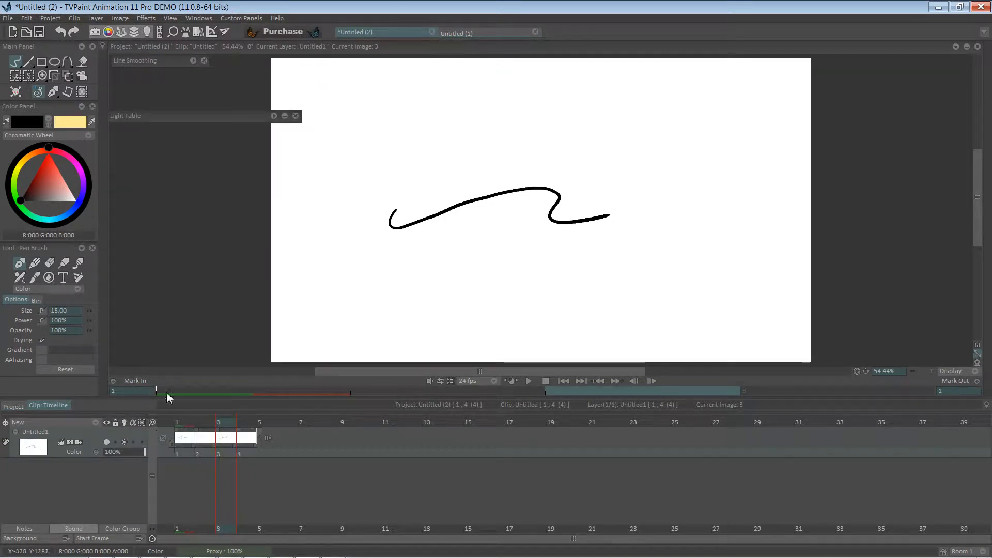
pyautogui.click(275, 116)
pyautogui.click(185, 138)
pyautogui.click(223, 138)
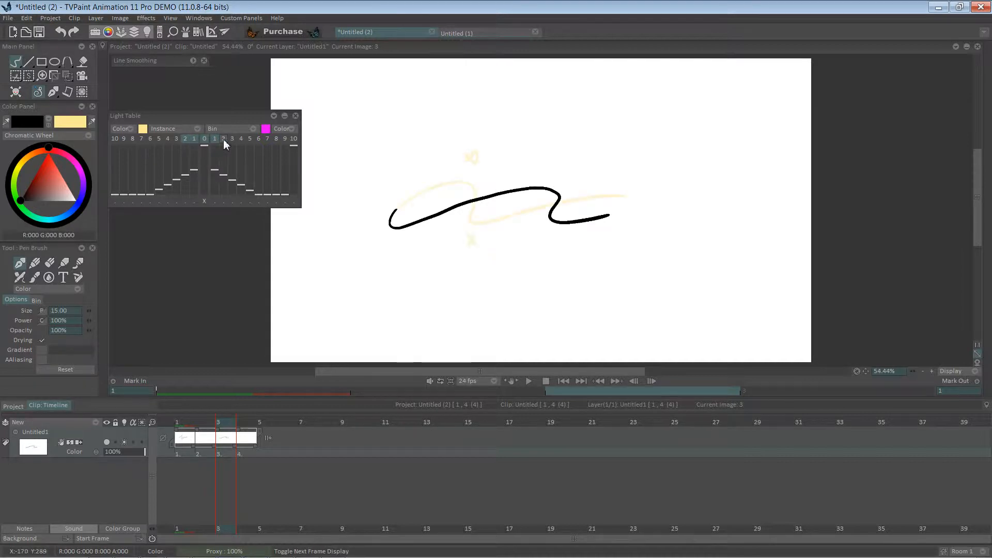
pyautogui.click(284, 116)
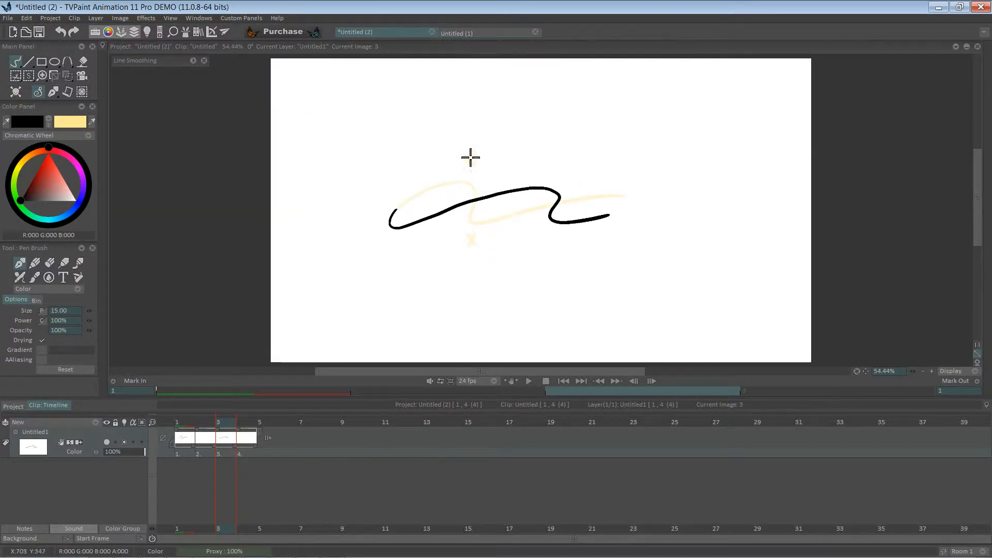
# Draw arrows on frame 3 from the ghosted X marks to new X marks shifted right
pyautogui.moveTo(492, 158); pyautogui.dragTo(568, 162)
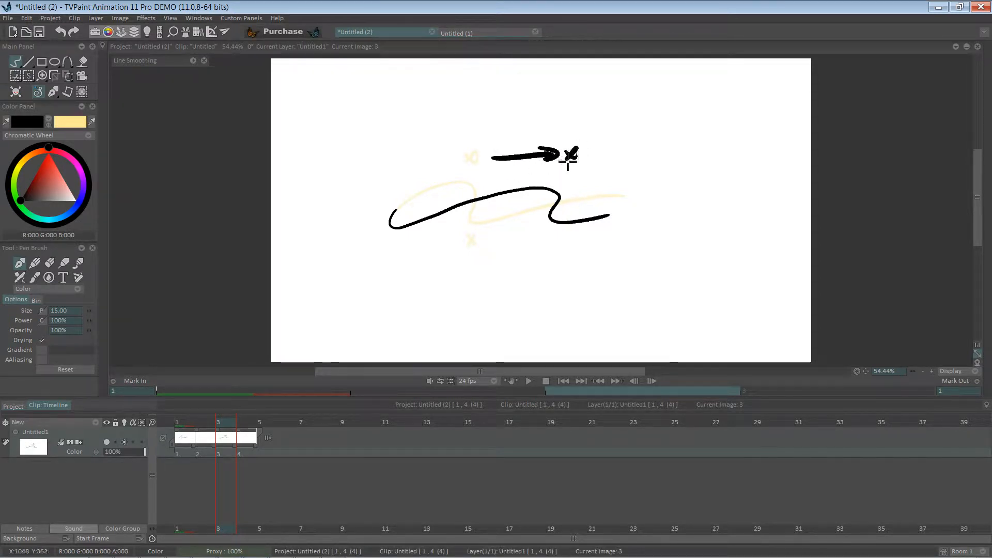
pyautogui.moveTo(481, 243)
pyautogui.mouseDown()
pyautogui.moveTo(579, 242)
pyautogui.moveTo(567, 243)
pyautogui.mouseUp()
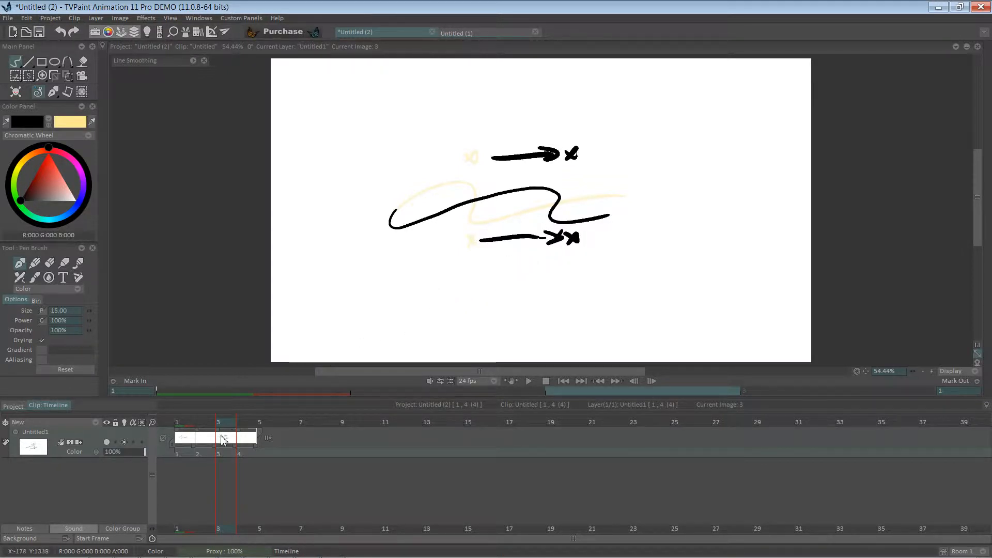
pyautogui.click(246, 448)
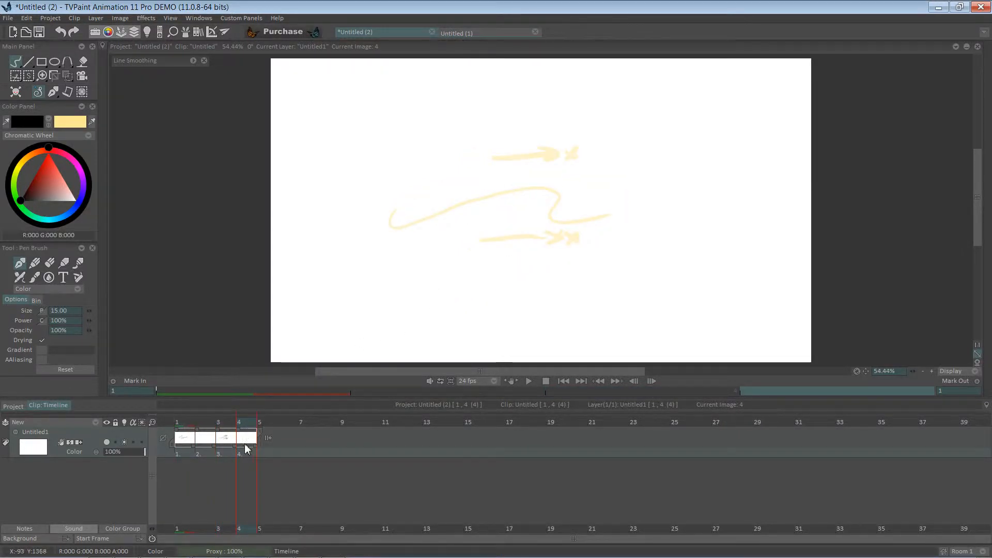
pyautogui.click(225, 439)
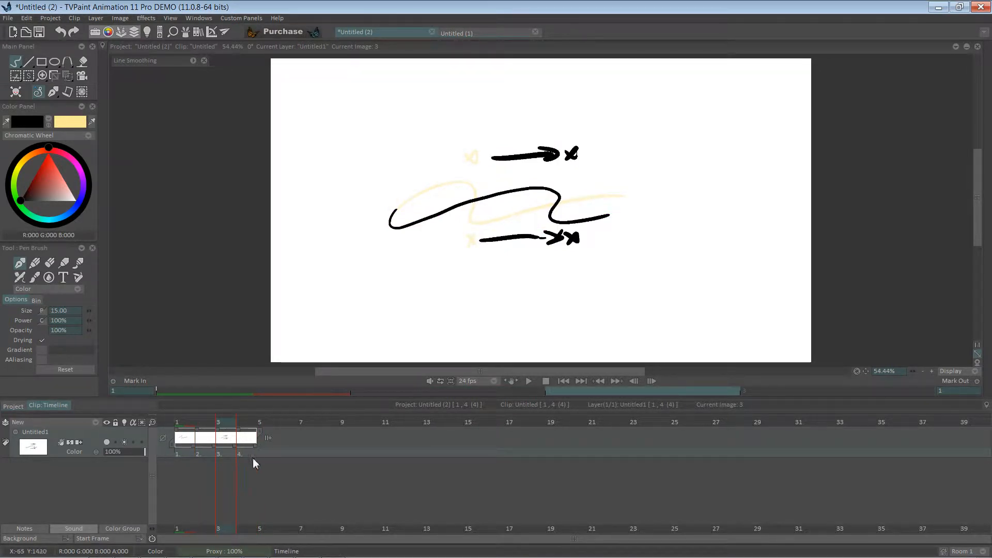
# Shorten the layer to one image and erase the X marks from the wave with the eraser
pyautogui.moveTo(261, 436); pyautogui.dragTo(188, 438)
pyautogui.click(468, 309)
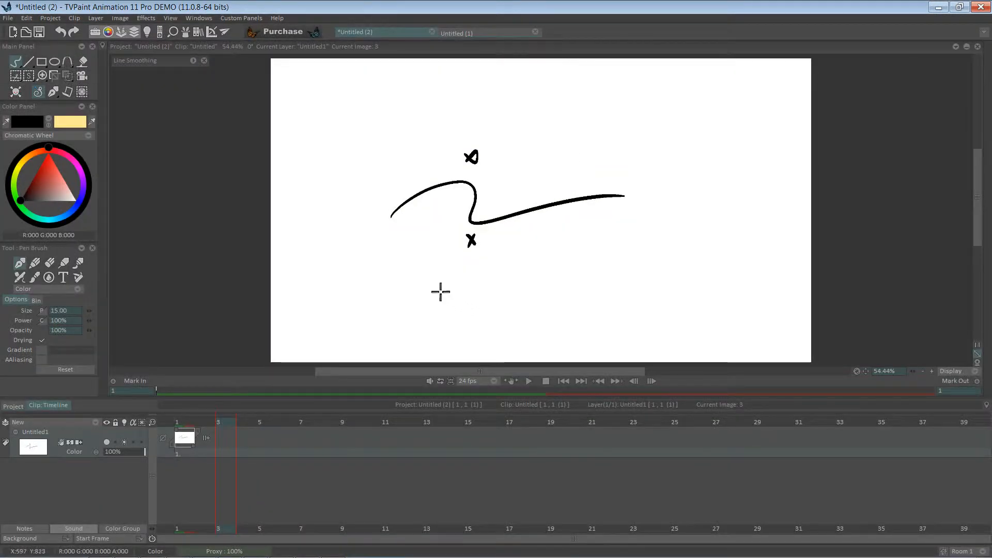
pyautogui.press('e')
pyautogui.moveTo(465, 150); pyautogui.dragTo(483, 155)
pyautogui.moveTo(468, 255)
pyautogui.mouseDown()
pyautogui.moveTo(467, 243)
pyautogui.moveTo(496, 240)
pyautogui.mouseUp()
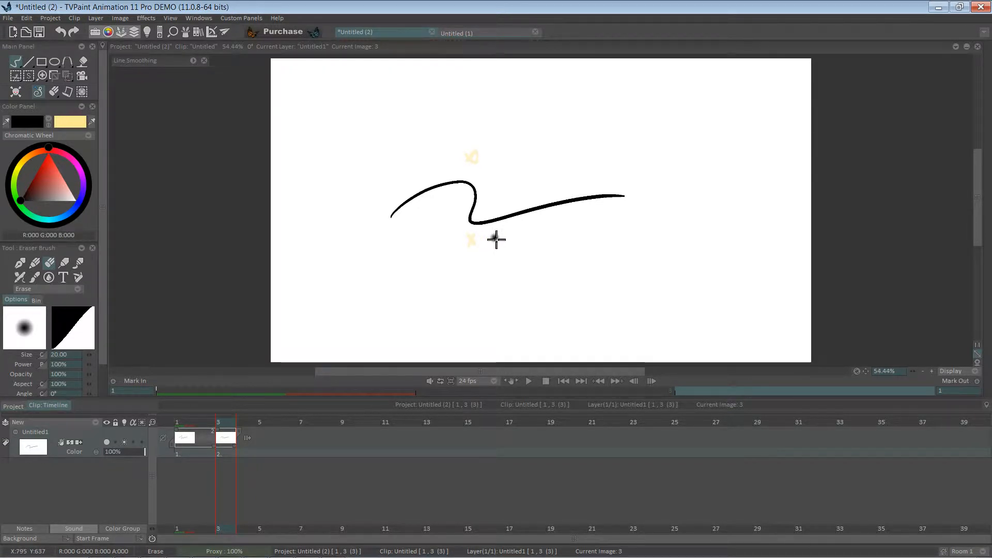
pyautogui.press('e')
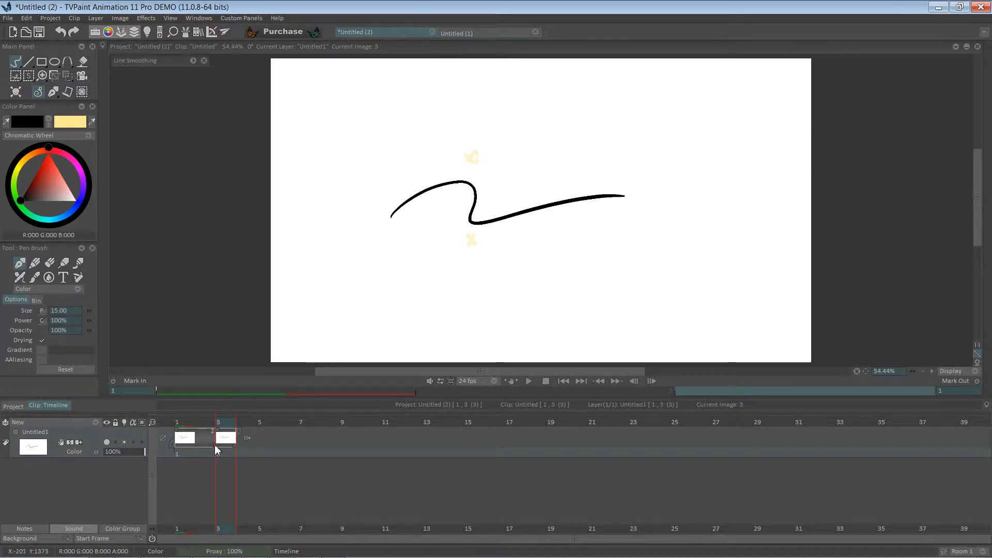
# Shorten the layer to two images, then add an image on frame 3 and paste the wave into it
pyautogui.moveTo(215, 444); pyautogui.dragTo(199, 451)
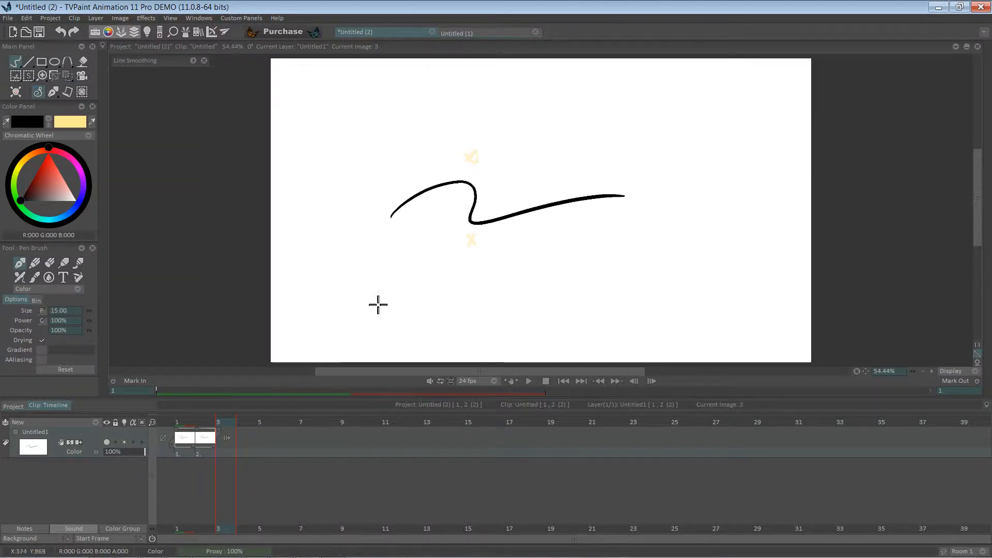
pyautogui.click(420, 258)
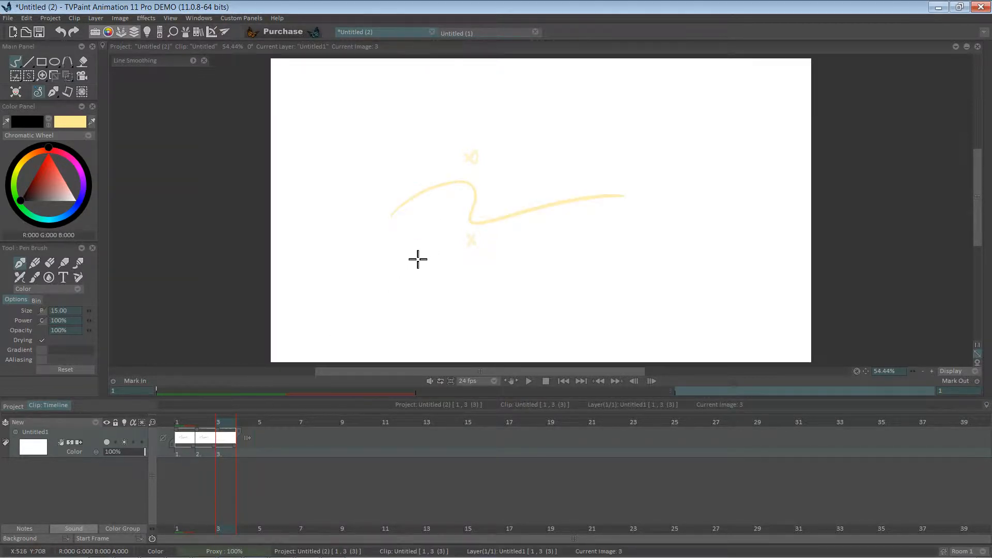
pyautogui.hotkey('ctrl', 'v')
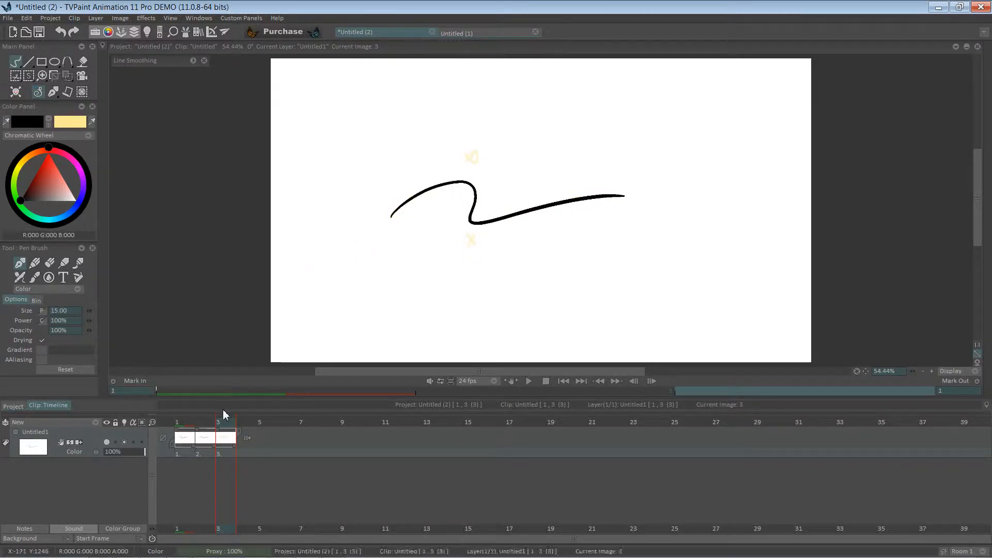
# Clear frame 2 and cut the layer back to two images
pyautogui.click(205, 423)
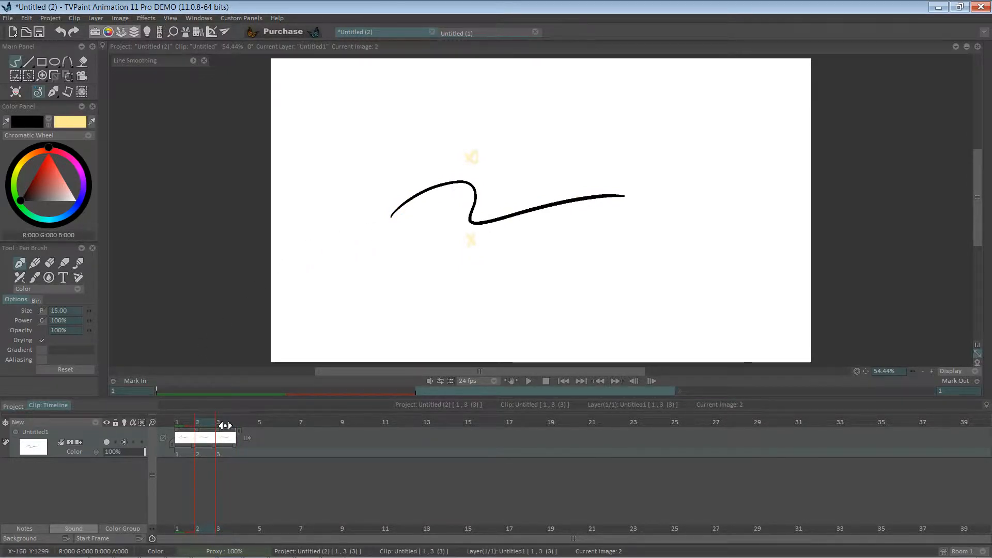
pyautogui.press('Delete')
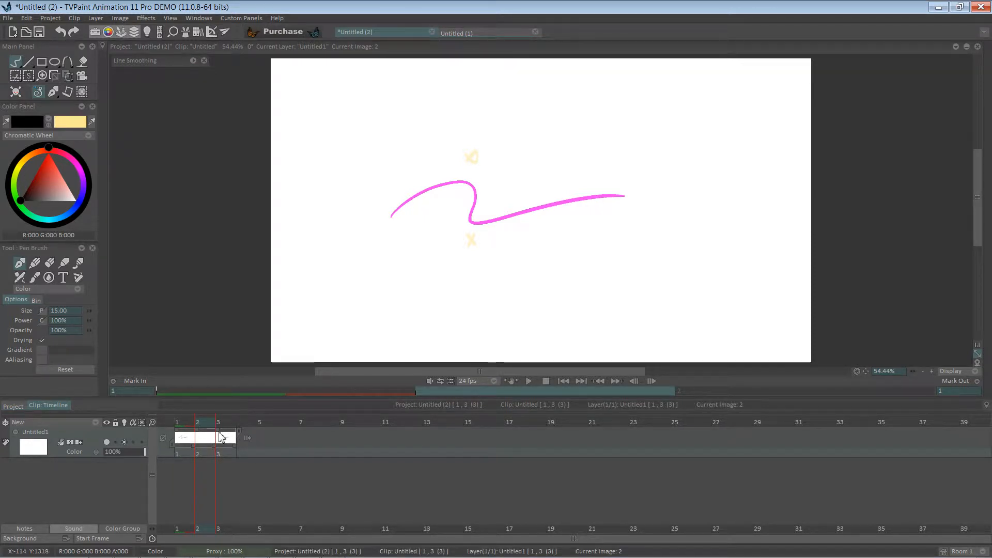
pyautogui.moveTo(219, 433); pyautogui.dragTo(214, 437)
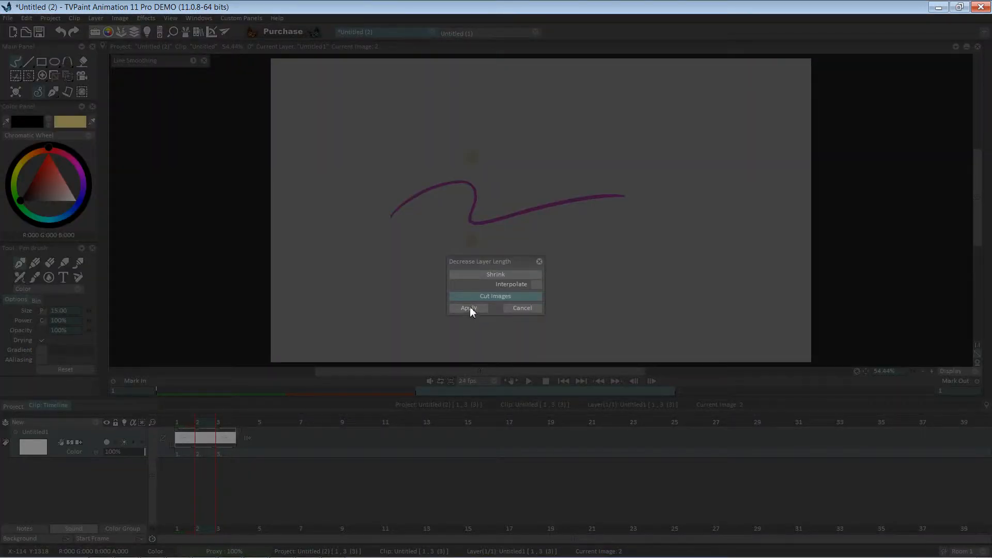
pyautogui.click(468, 308)
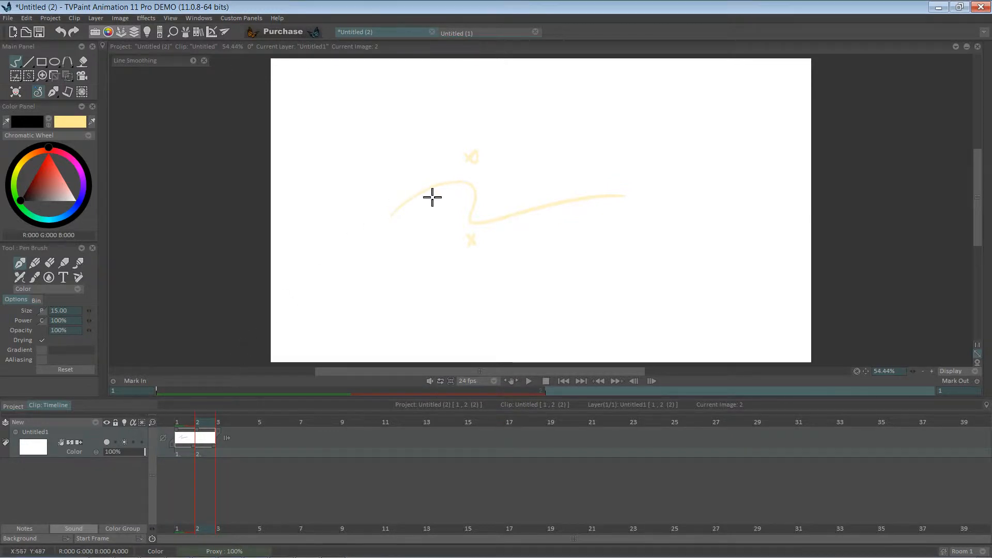
# Open the Light Table parameters and raise the adjacent frame's onion-skin opacity
pyautogui.click(154, 422)
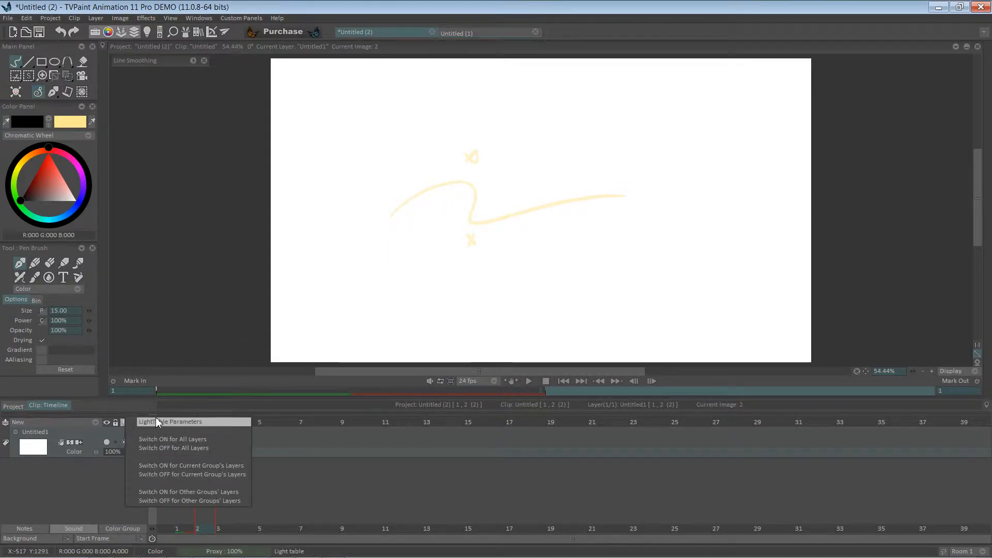
pyautogui.click(157, 421)
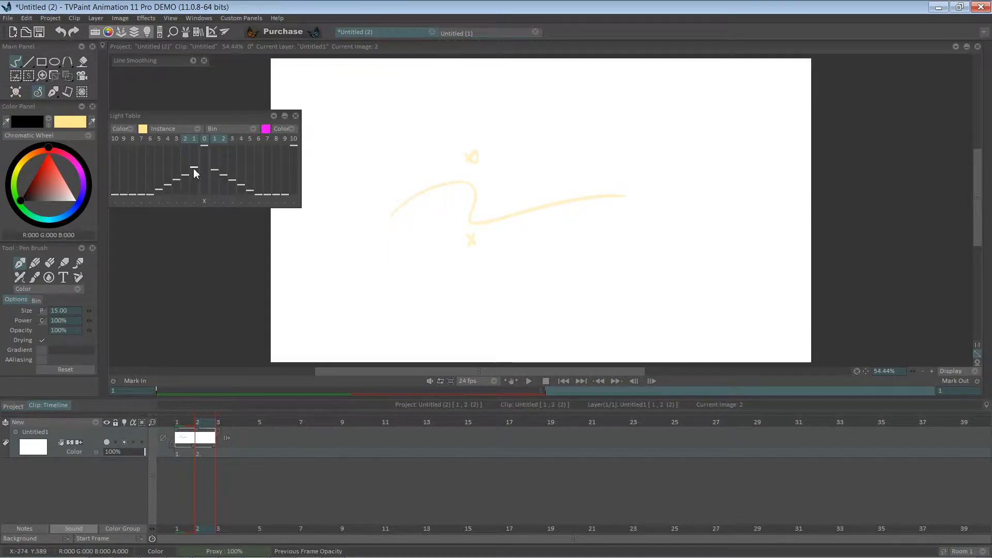
pyautogui.moveTo(195, 169); pyautogui.dragTo(213, 165)
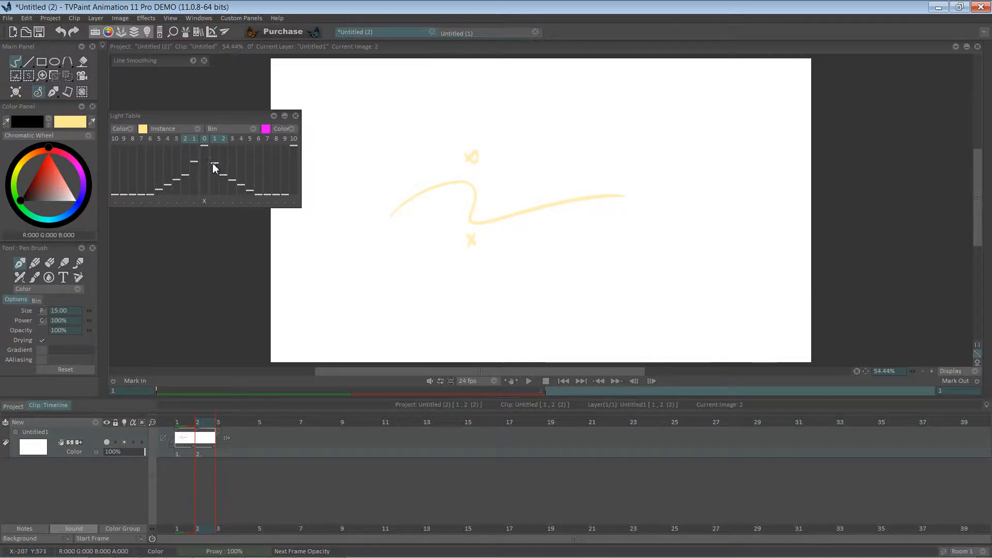
# Set the Light Table's previous-frame colour to red and next-frame colour to green
pyautogui.click(143, 128)
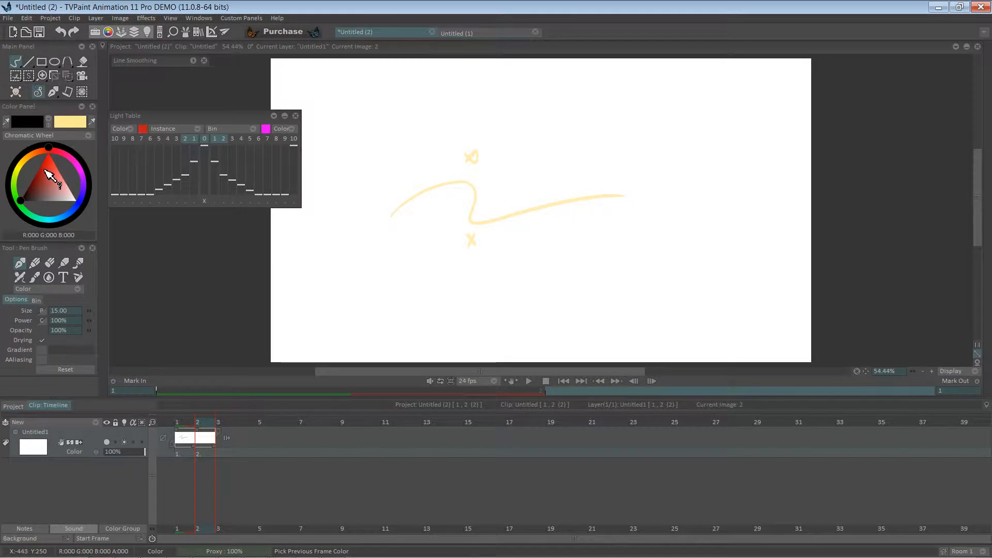
pyautogui.click(57, 166)
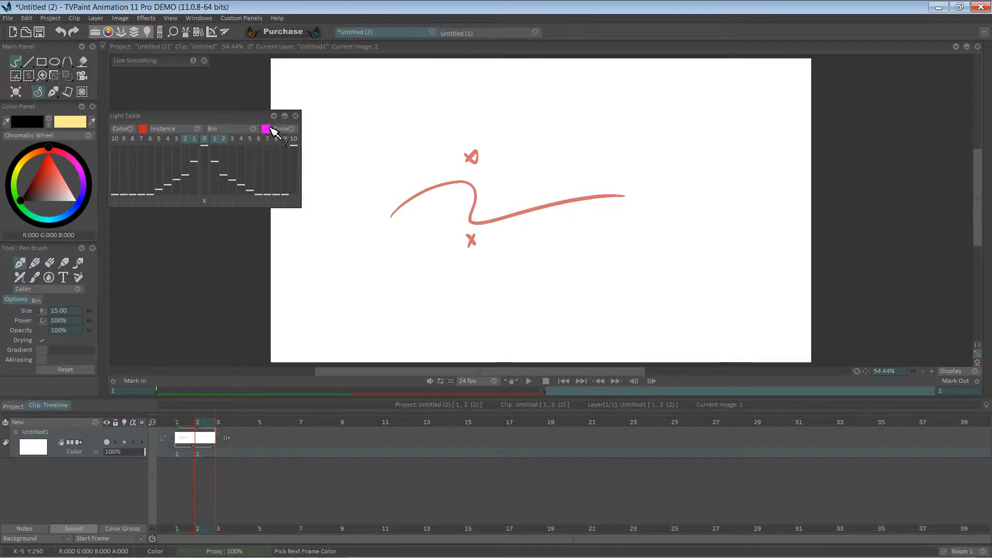
pyautogui.click(29, 213)
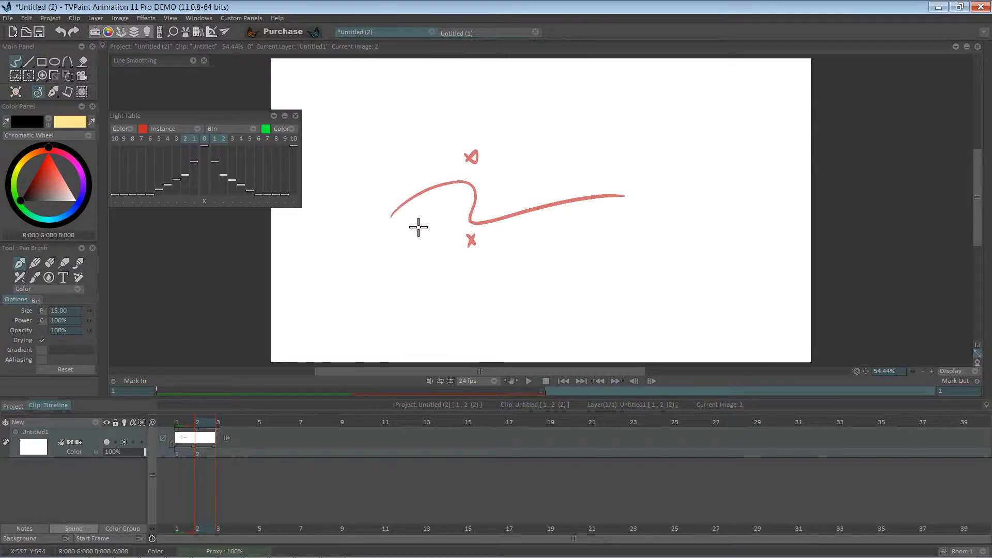
# Clear frame 1 and draw a new smooth wave line across it
pyautogui.click(189, 424)
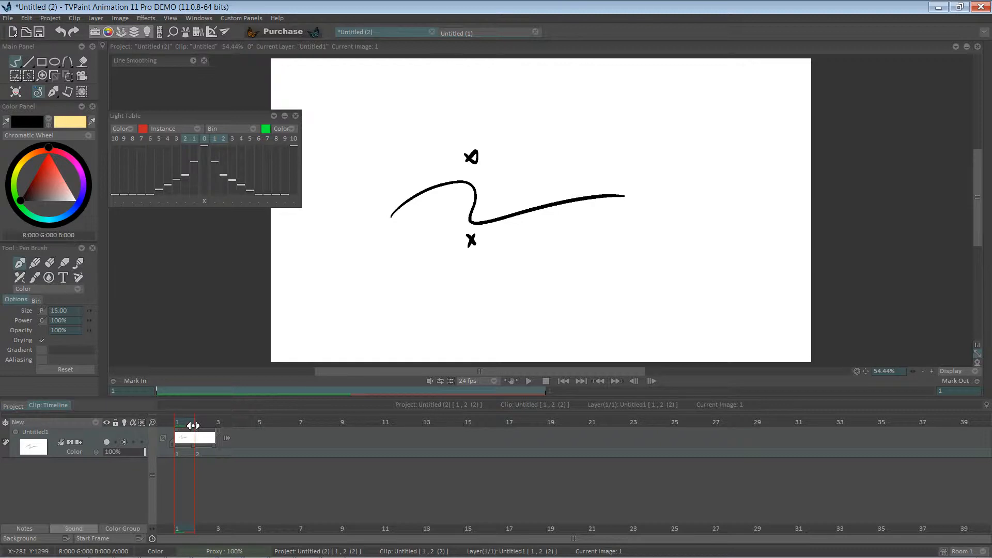
pyautogui.press('BackSpace')
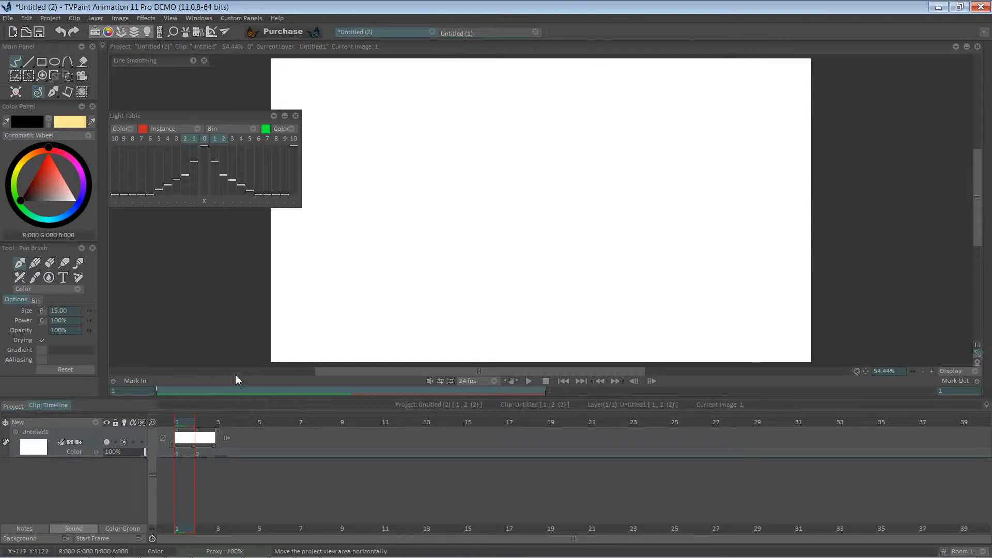
pyautogui.moveTo(390, 196)
pyautogui.mouseDown()
pyautogui.moveTo(466, 172)
pyautogui.moveTo(506, 199)
pyautogui.moveTo(634, 178)
pyautogui.mouseUp()
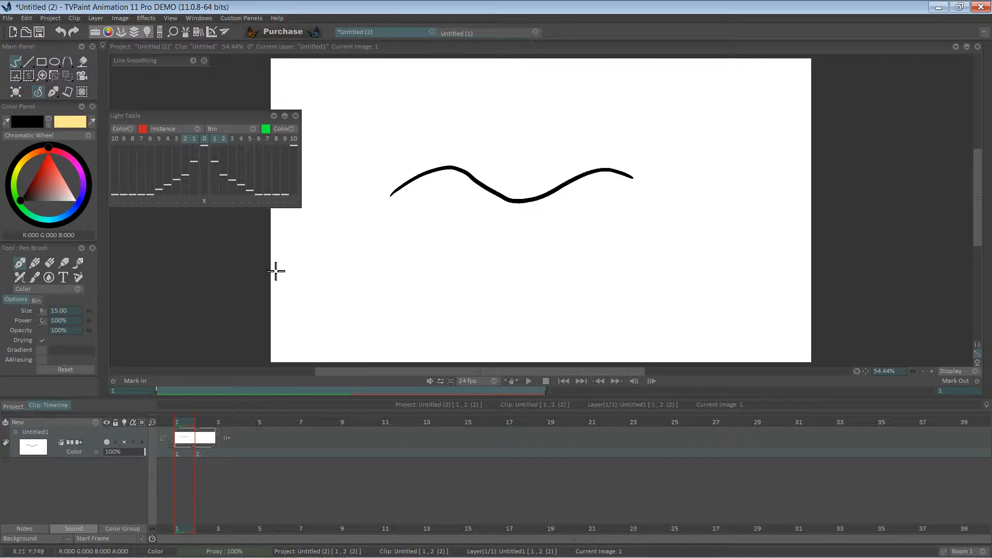
# Try to sketch a flagpole with a waving flag on frame 2
pyautogui.click(206, 423)
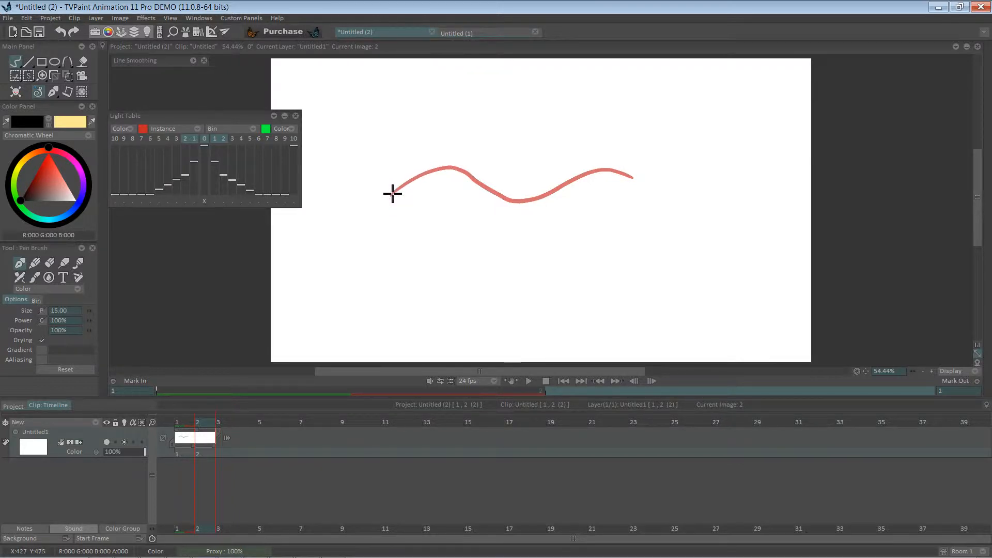
pyautogui.moveTo(389, 211); pyautogui.dragTo(393, 284)
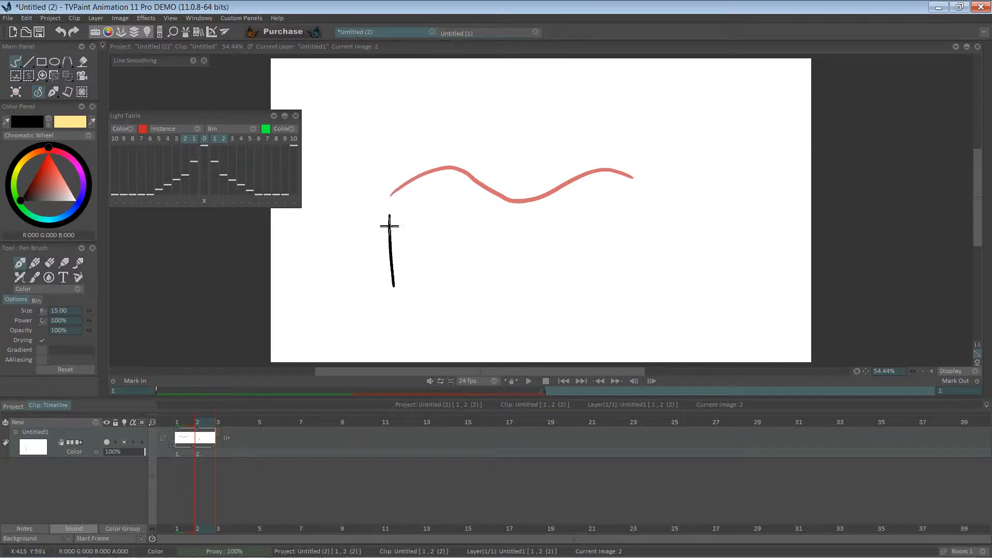
pyautogui.moveTo(387, 175); pyautogui.dragTo(393, 302)
pyautogui.moveTo(397, 248)
pyautogui.mouseDown()
pyautogui.moveTo(594, 228)
pyautogui.moveTo(636, 234)
pyautogui.mouseUp()
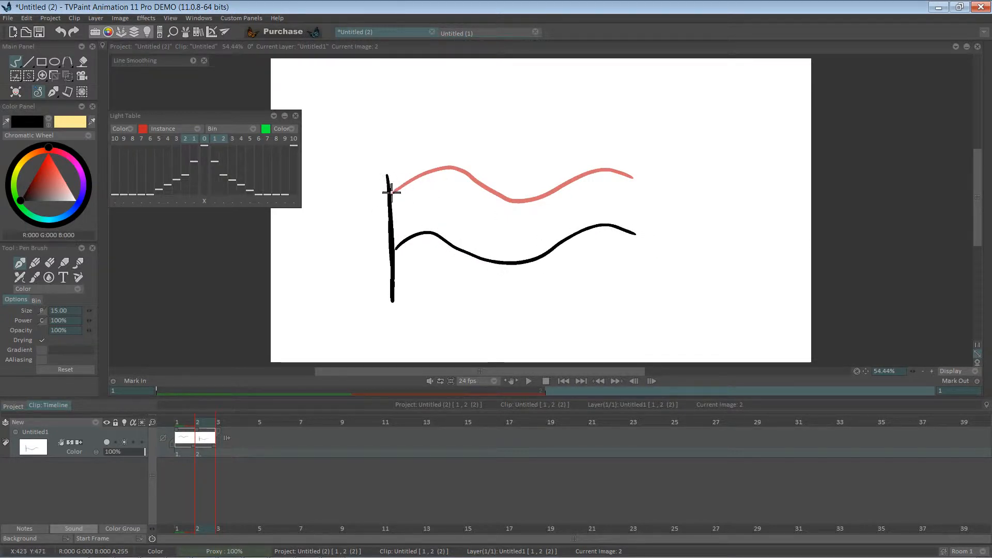
pyautogui.hotkey('ctrl', 'z')
pyautogui.hotkey('ctrl', 'z')
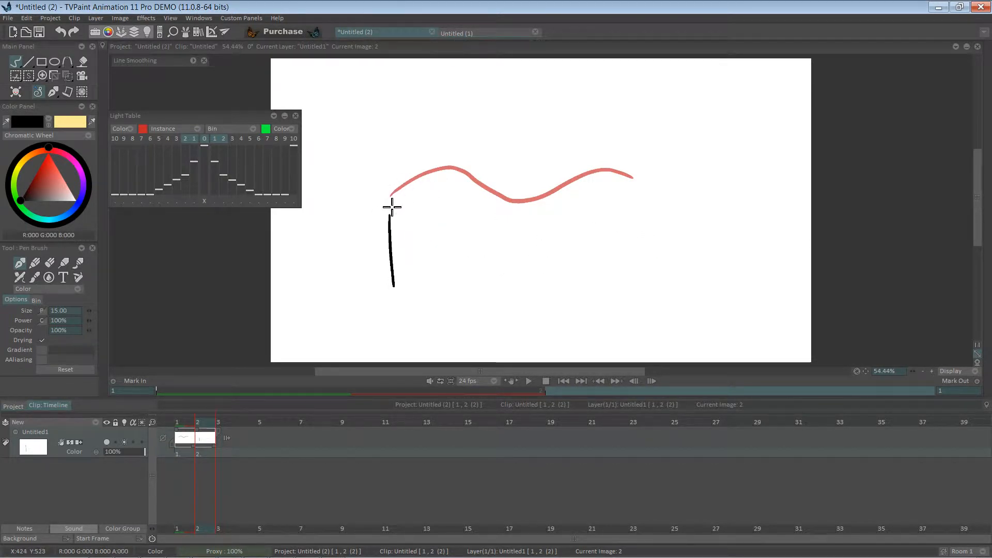
pyautogui.hotkey('ctrl', 'z')
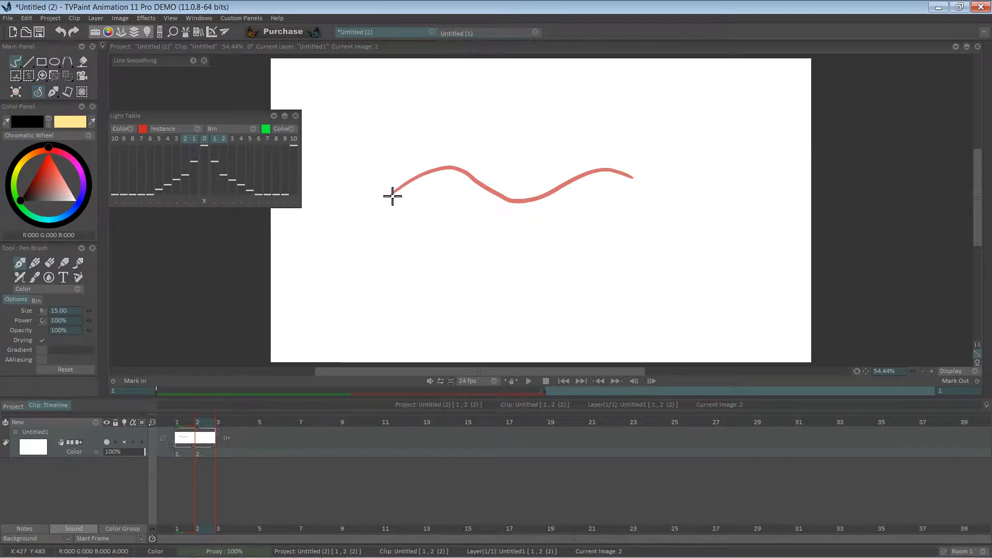
# Draw an inverted wave line on frame 2 and add a third frame to the layer
pyautogui.moveTo(393, 196)
pyautogui.mouseDown()
pyautogui.moveTo(419, 199)
pyautogui.moveTo(550, 168)
pyautogui.moveTo(601, 198)
pyautogui.moveTo(633, 191)
pyautogui.mouseUp()
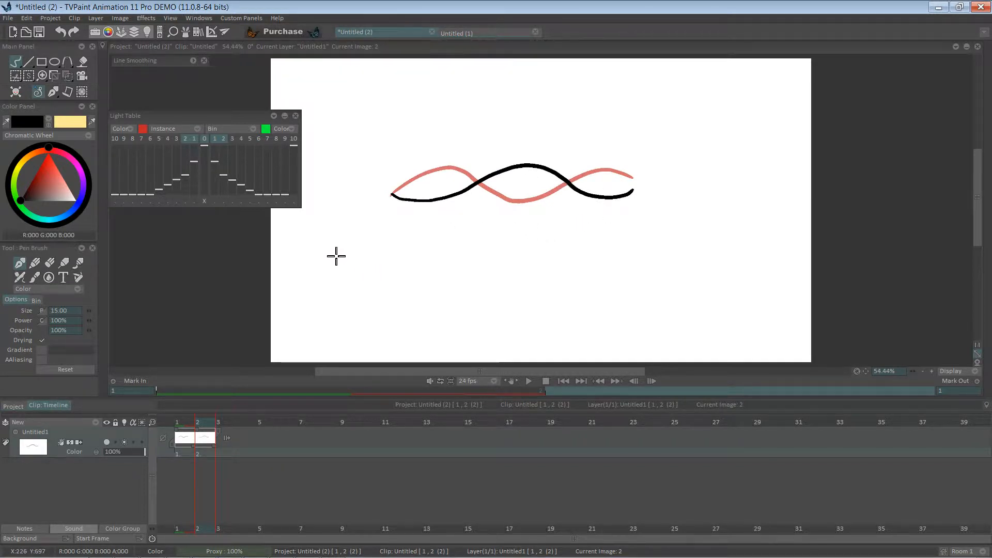
pyautogui.click(184, 453)
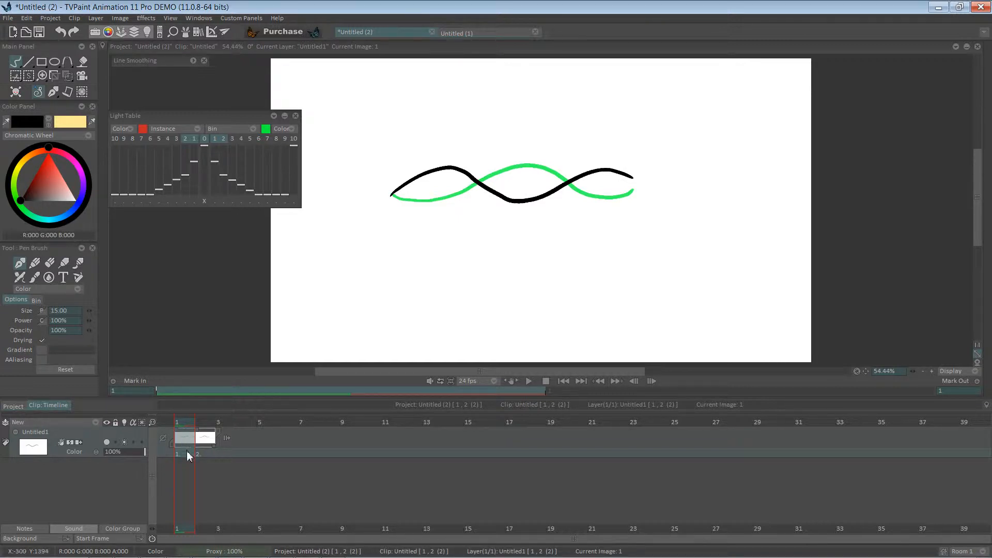
pyautogui.click(227, 426)
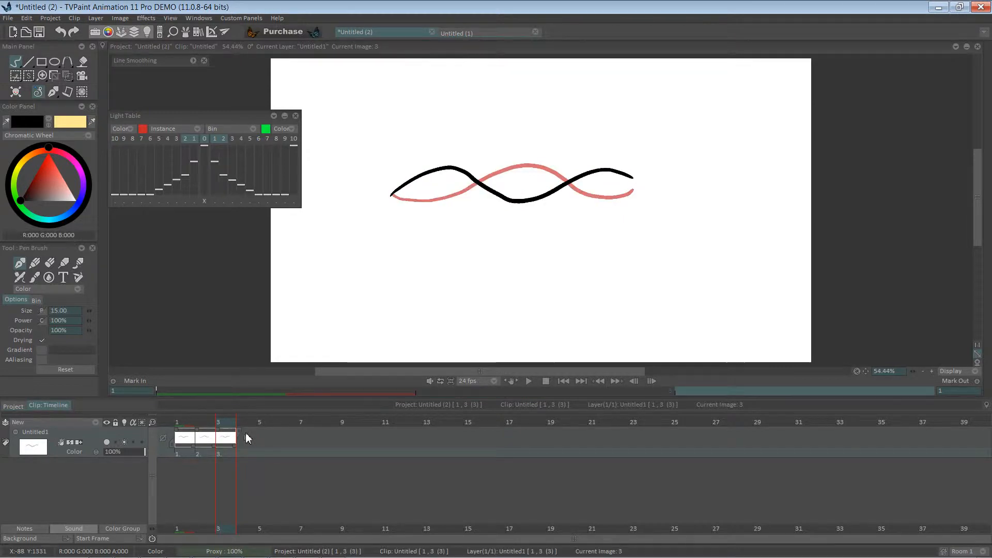
# Return to frame 1 and add a new animation layer above the wave layer
pyautogui.click(189, 422)
pyautogui.moveTo(189, 423)
pyautogui.mouseDown()
pyautogui.moveTo(238, 417)
pyautogui.moveTo(181, 422)
pyautogui.mouseUp()
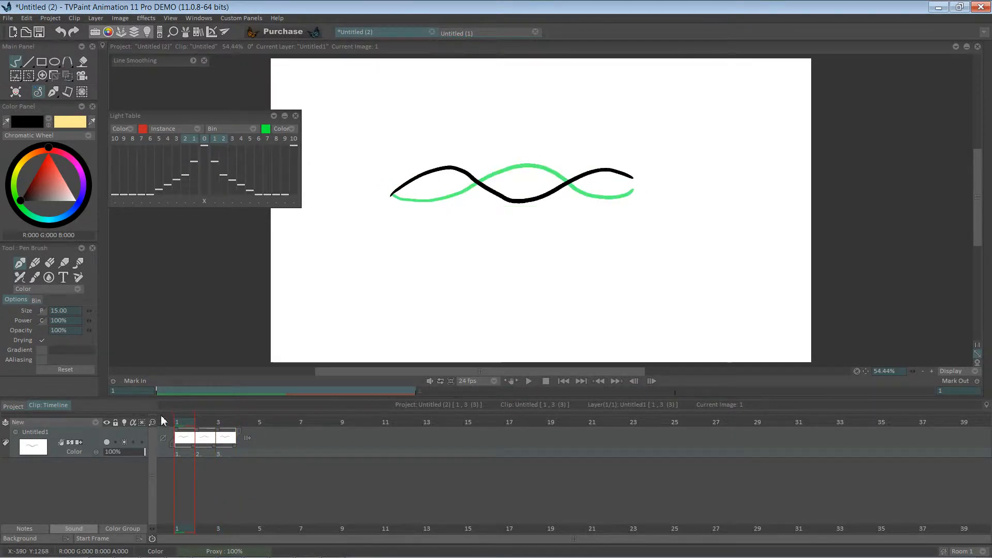
pyautogui.click(95, 423)
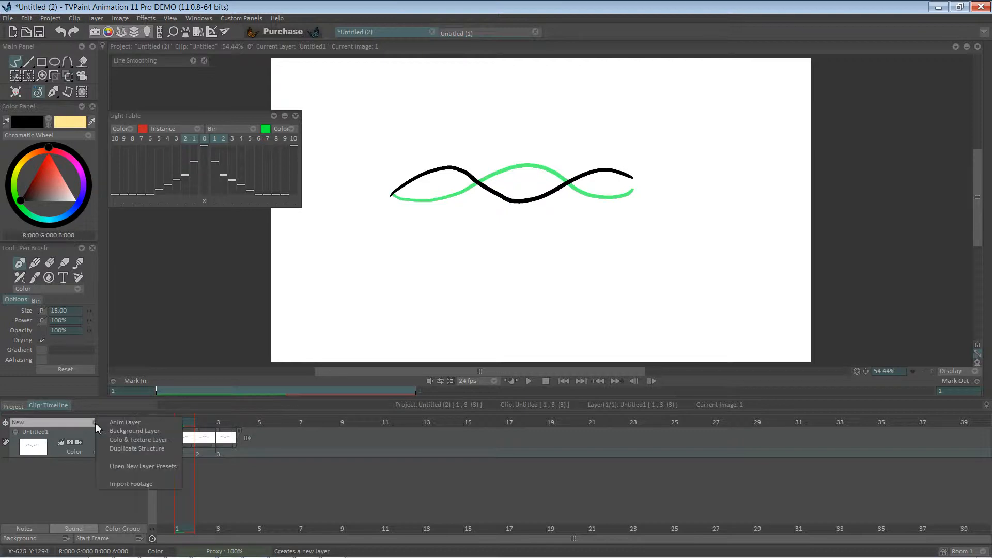
pyautogui.click(127, 423)
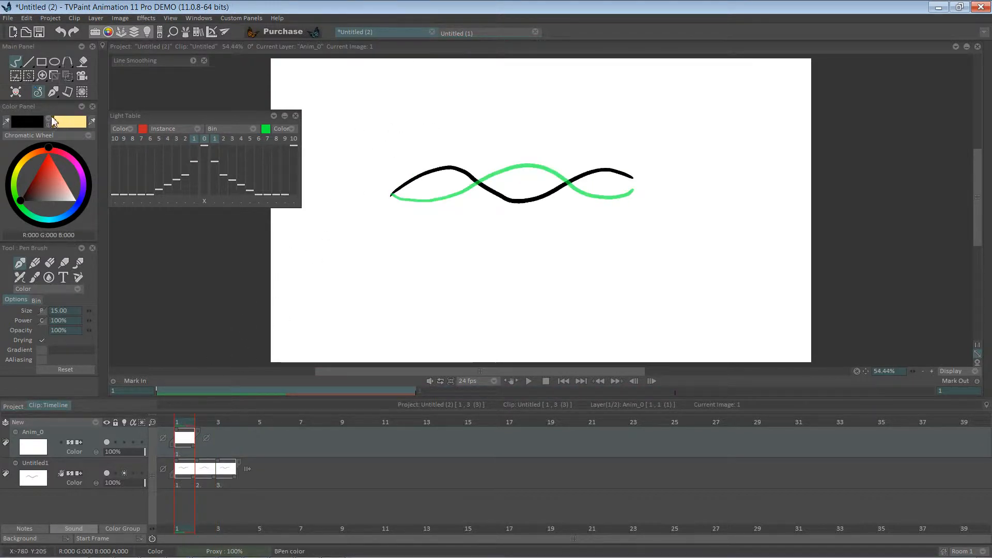
# Pick a blue colour and mark the two wave crests on frame 1 with small X marks
pyautogui.click(83, 202)
pyautogui.click(51, 181)
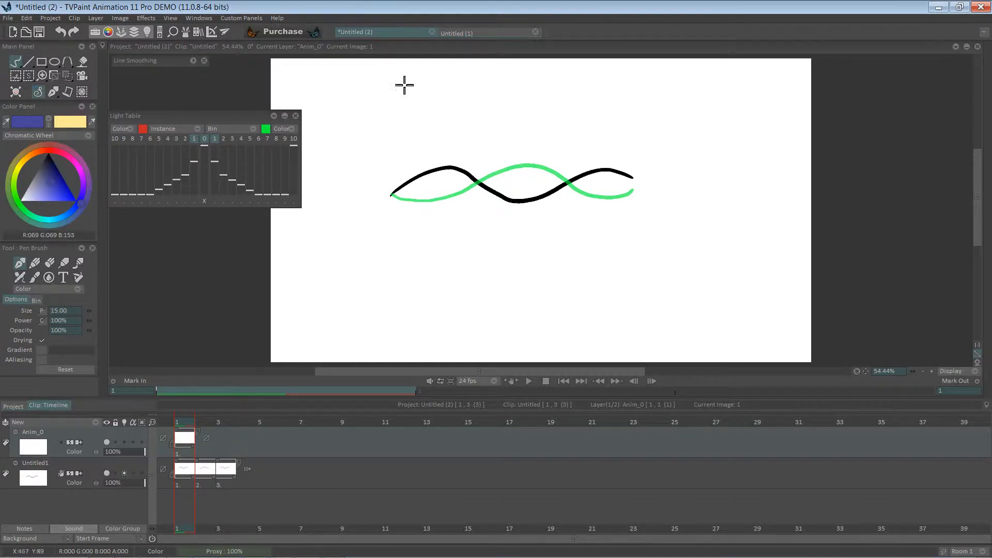
pyautogui.moveTo(443, 136); pyautogui.dragTo(455, 147)
pyautogui.moveTo(453, 136); pyautogui.dragTo(443, 147)
pyautogui.moveTo(599, 143); pyautogui.dragTo(611, 156)
pyautogui.moveTo(611, 143); pyautogui.dragTo(599, 155)
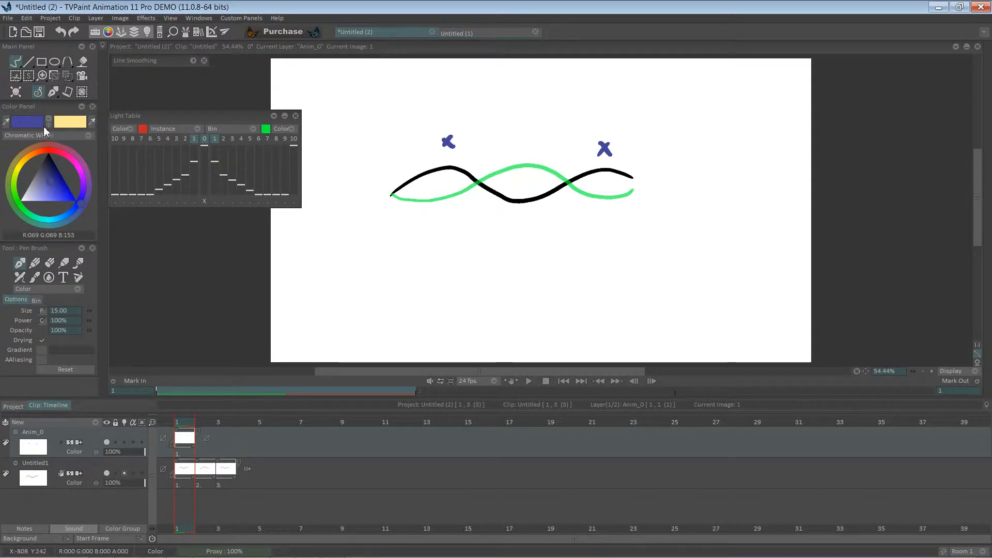
# Switch to red and mark the wave trough on frame 1 with an X
pyautogui.click(52, 148)
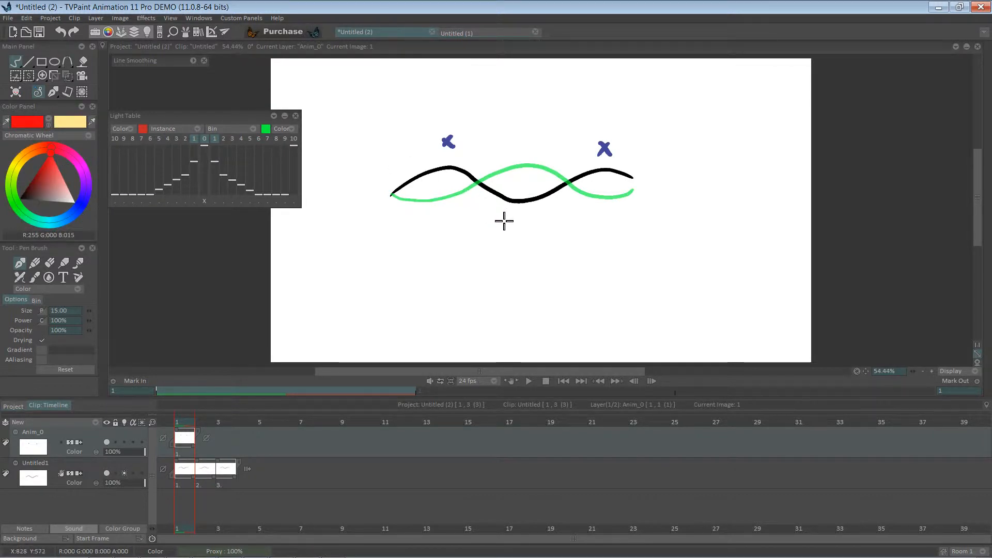
pyautogui.moveTo(509, 215); pyautogui.dragTo(523, 229)
pyautogui.moveTo(523, 215); pyautogui.dragTo(509, 229)
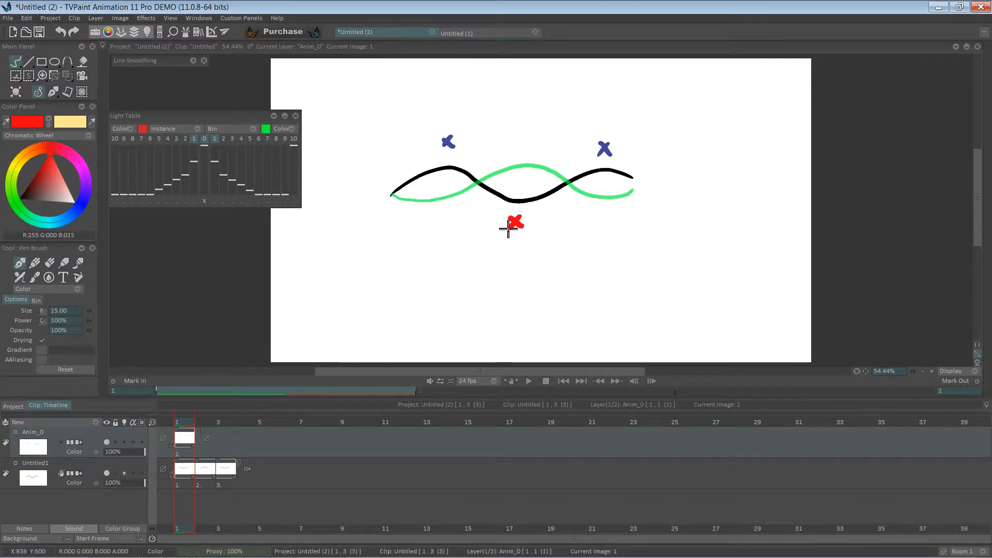
# On frame 2, enable the marking layer's light table and draw a red X at the trough's new position
pyautogui.click(215, 419)
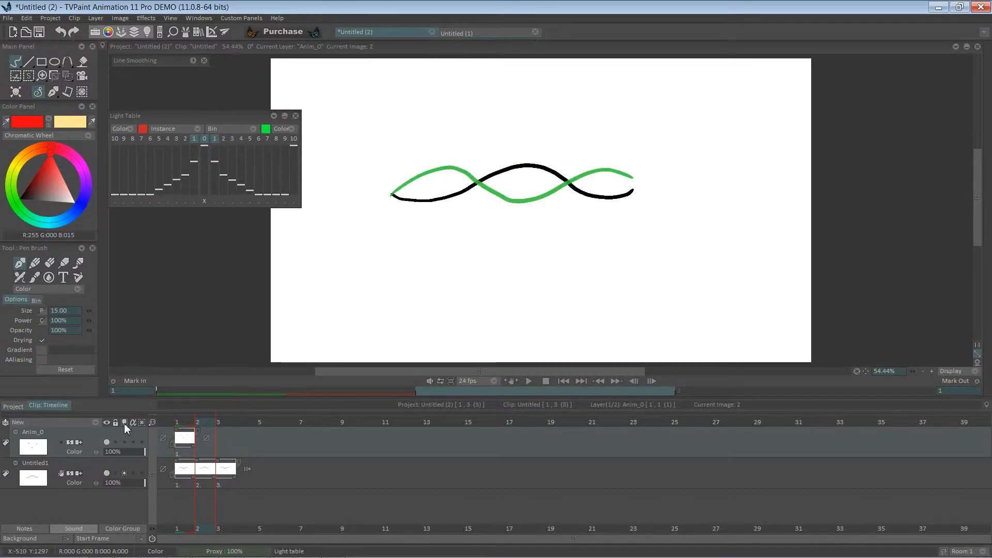
pyautogui.click(125, 442)
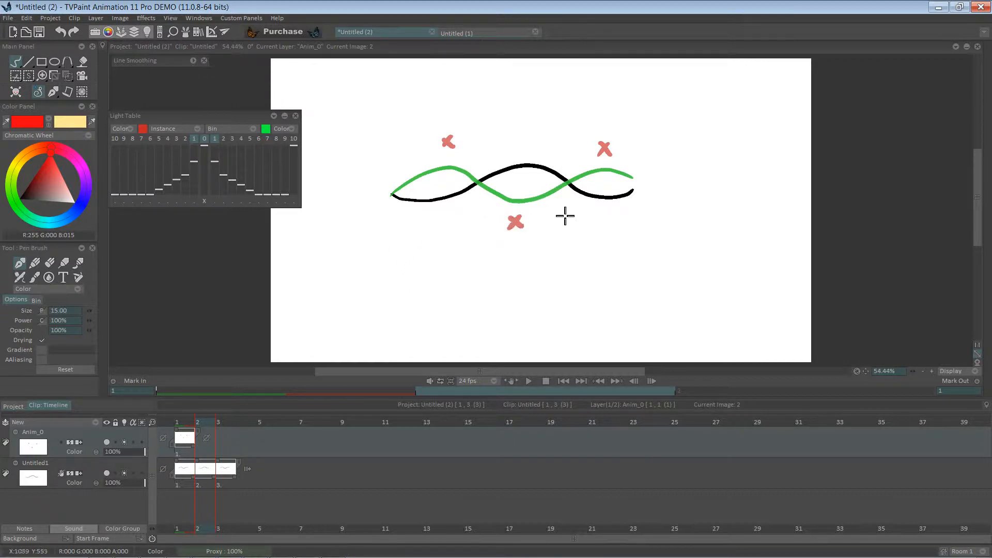
pyautogui.moveTo(601, 212); pyautogui.dragTo(615, 227)
pyautogui.moveTo(615, 212); pyautogui.dragTo(600, 227)
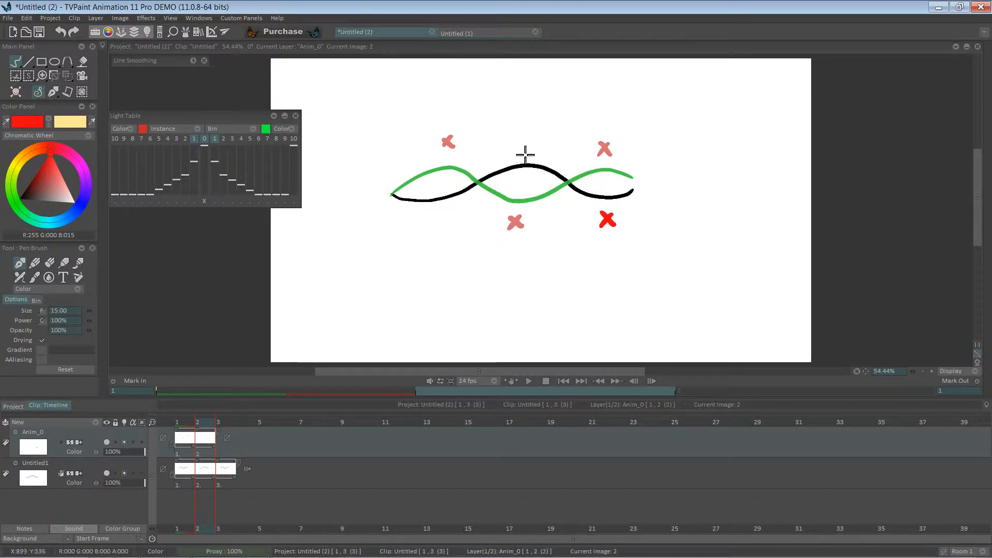
# Try drawing blue arrows showing how the marks move on frame 2
pyautogui.click(79, 206)
pyautogui.moveTo(600, 143)
pyautogui.mouseDown()
pyautogui.moveTo(613, 156)
pyautogui.moveTo(599, 156)
pyautogui.mouseUp()
pyautogui.moveTo(463, 146)
pyautogui.mouseDown()
pyautogui.moveTo(583, 145)
pyautogui.moveTo(574, 150)
pyautogui.mouseUp()
pyautogui.moveTo(530, 223); pyautogui.dragTo(588, 228)
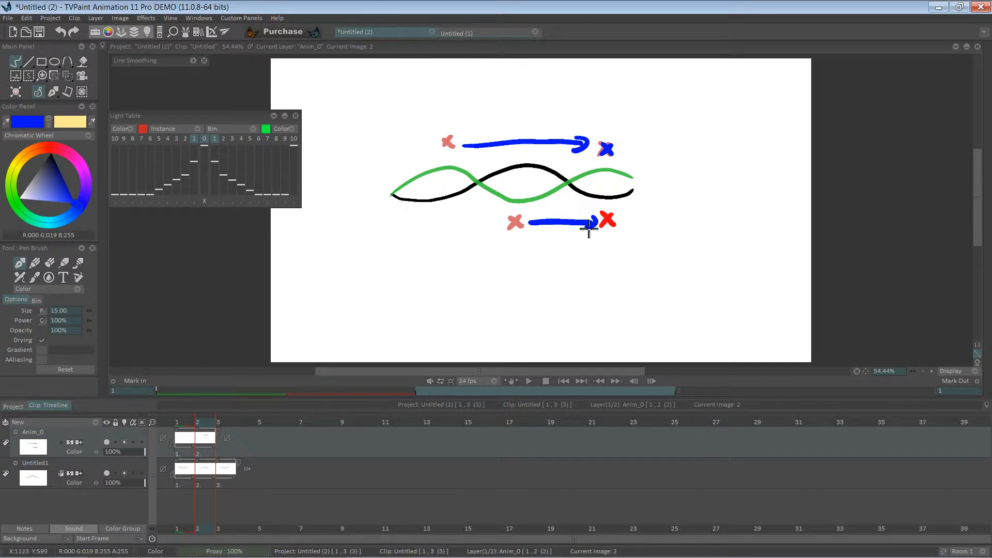
pyautogui.hotkey('ctrl', 'z')
pyautogui.hotkey('ctrl', 'z')
pyautogui.hotkey('ctrl', 'z')
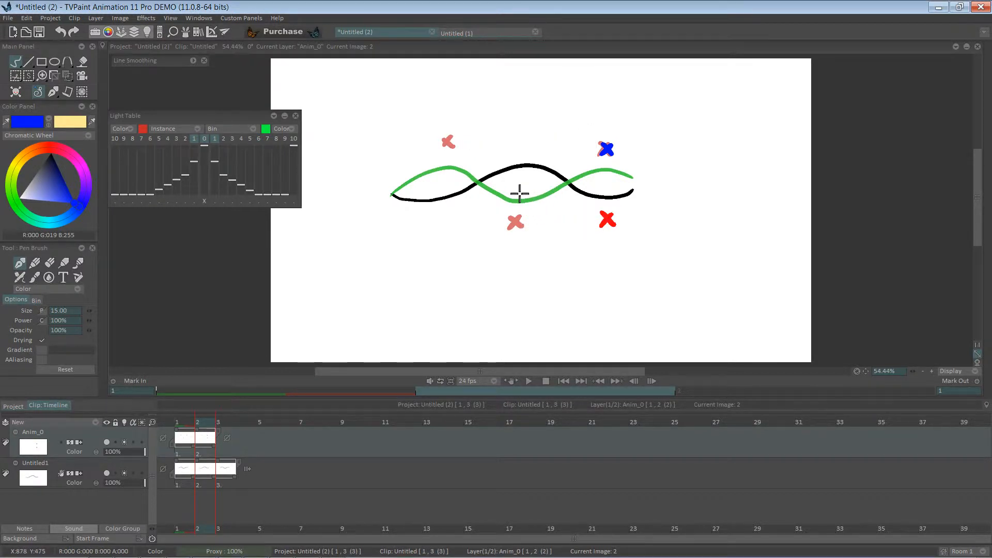
# Delete the Anim_0 marking layer
pyautogui.click(192, 426)
pyautogui.moveTo(192, 426); pyautogui.dragTo(192, 424)
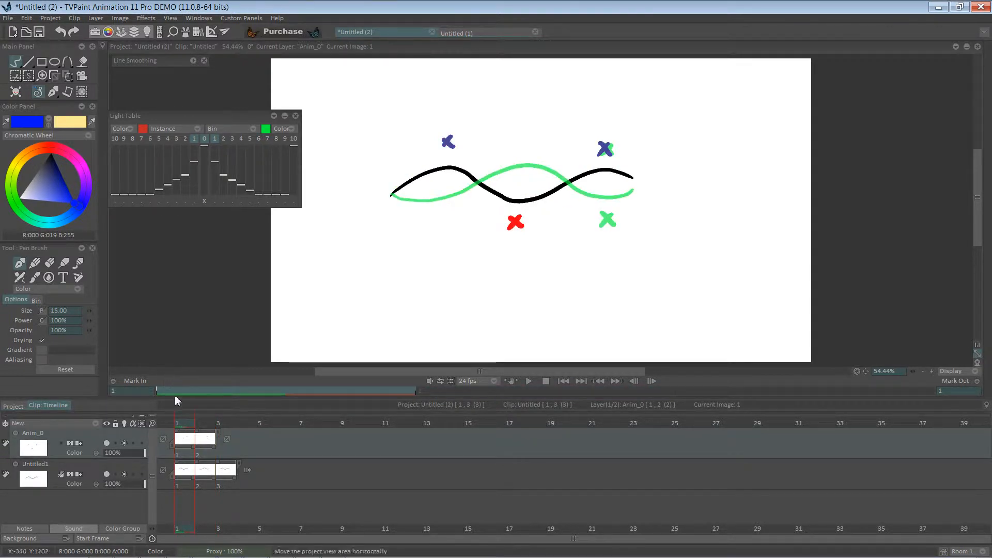
pyautogui.click(106, 443)
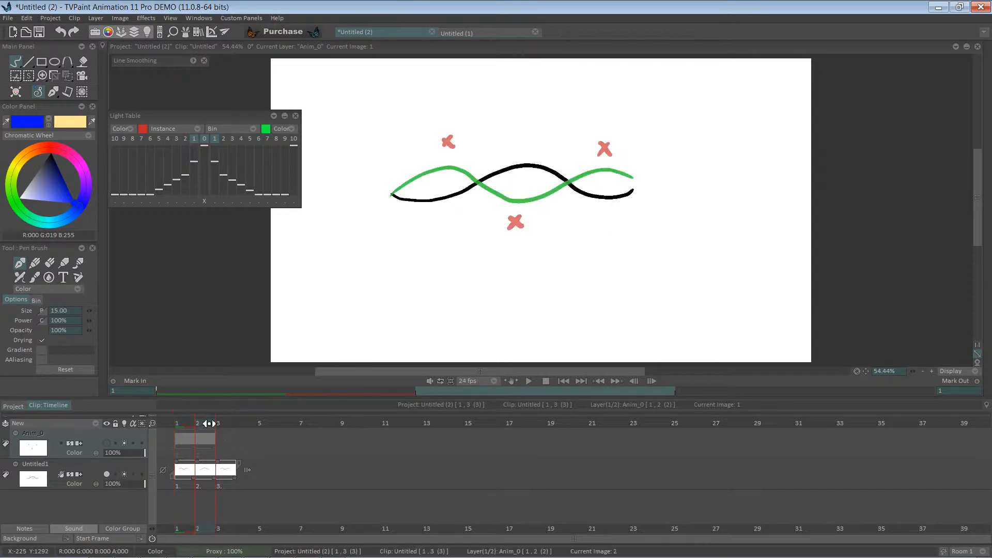
pyautogui.click(199, 425)
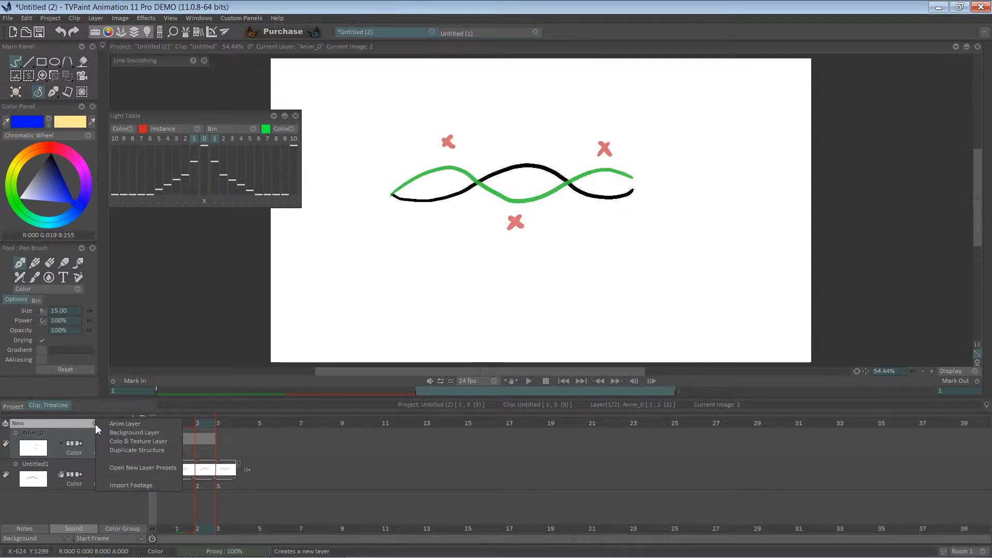
pyautogui.rightClick(101, 439)
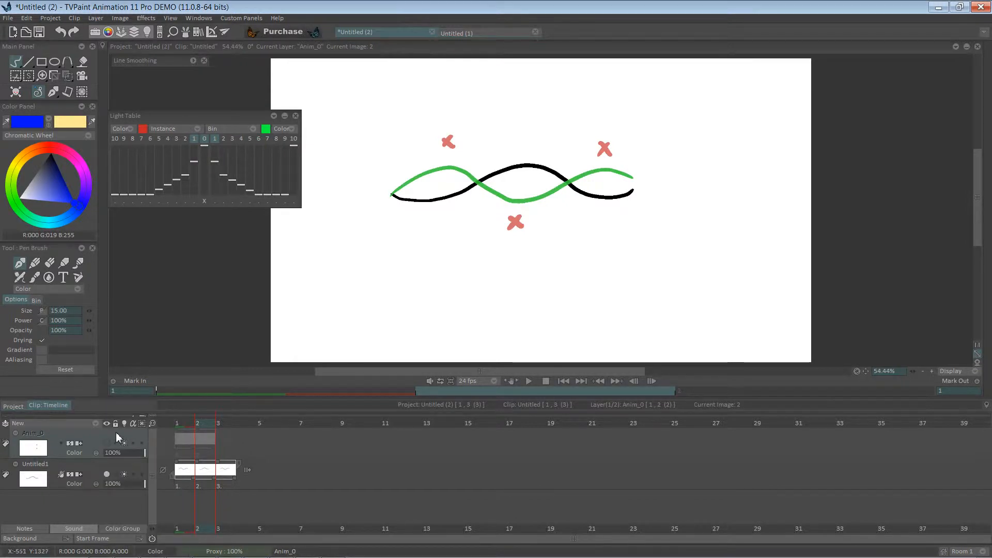
pyautogui.rightClick(94, 438)
pyautogui.moveTo(165, 425)
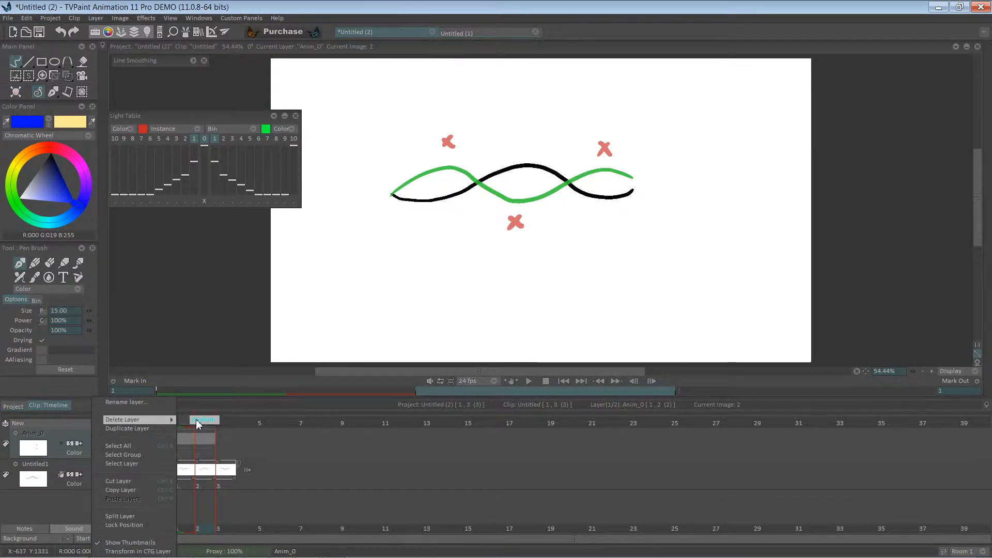
pyautogui.click(202, 420)
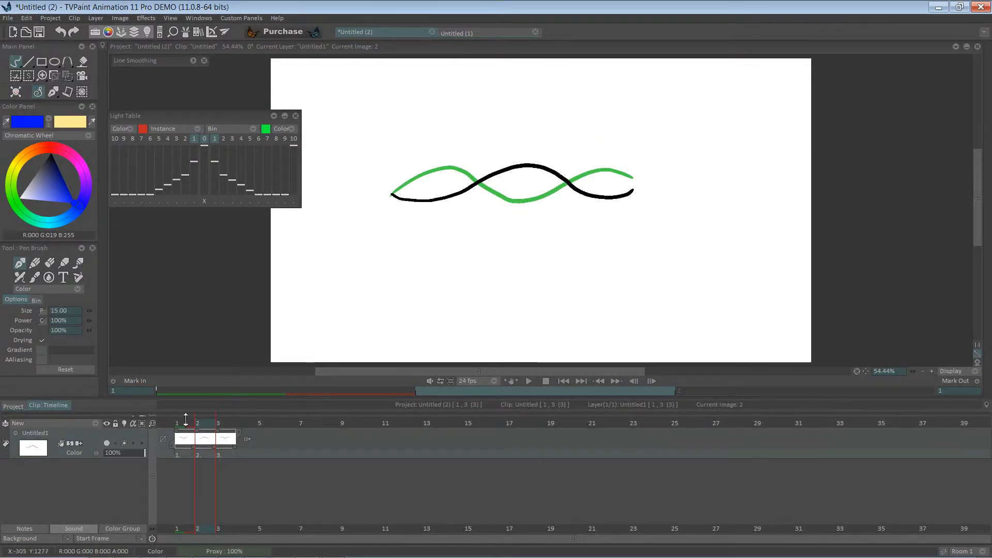
# Spread the wave images two frames apart and insert empty in-between images at frames 2 and 4
pyautogui.click(184, 425)
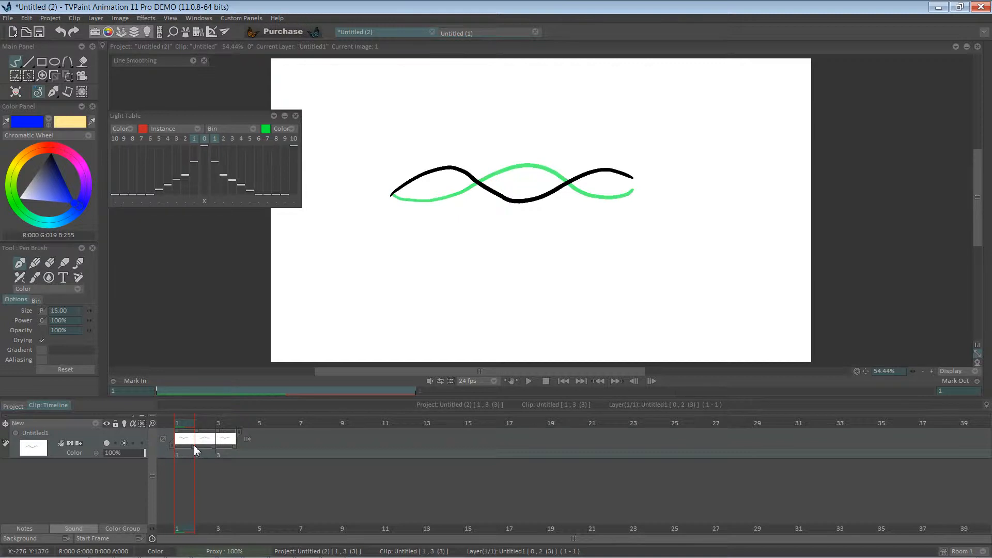
pyautogui.moveTo(194, 446); pyautogui.dragTo(249, 444)
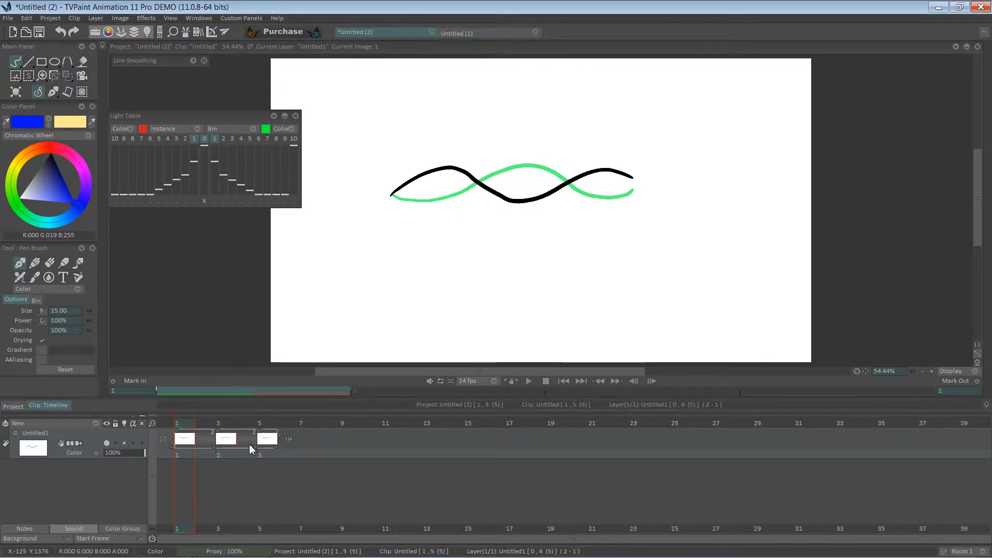
pyautogui.click(210, 424)
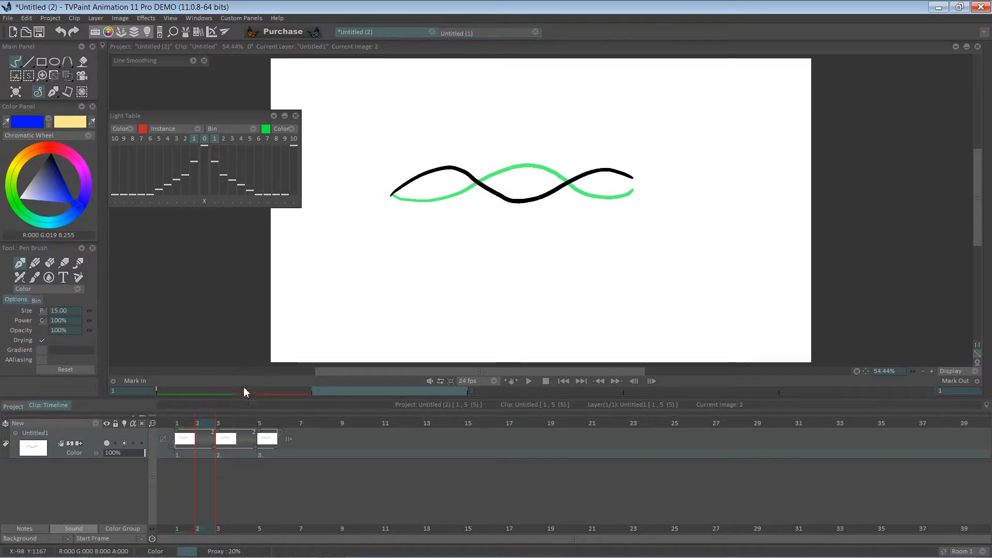
pyautogui.press('BackSpace')
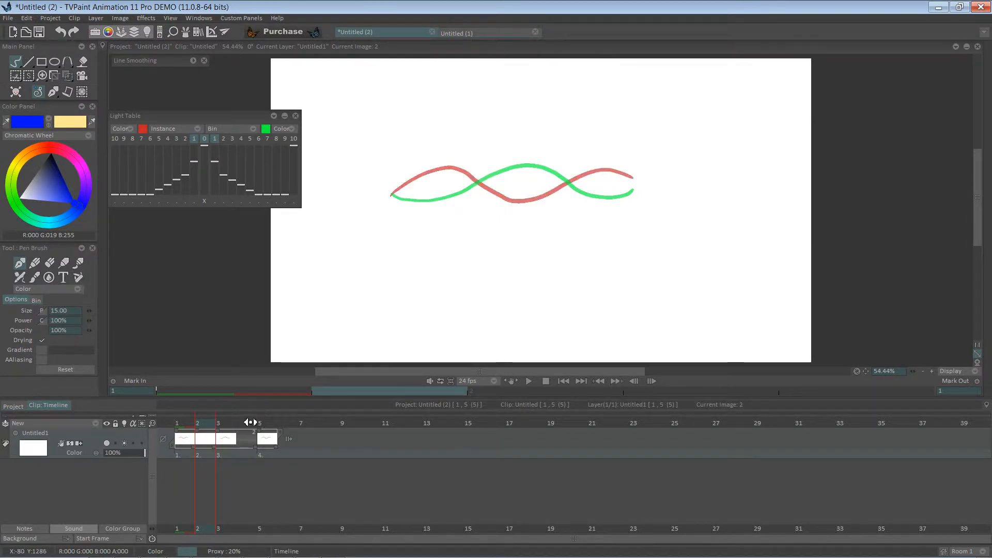
pyautogui.click(250, 422)
pyautogui.click(206, 422)
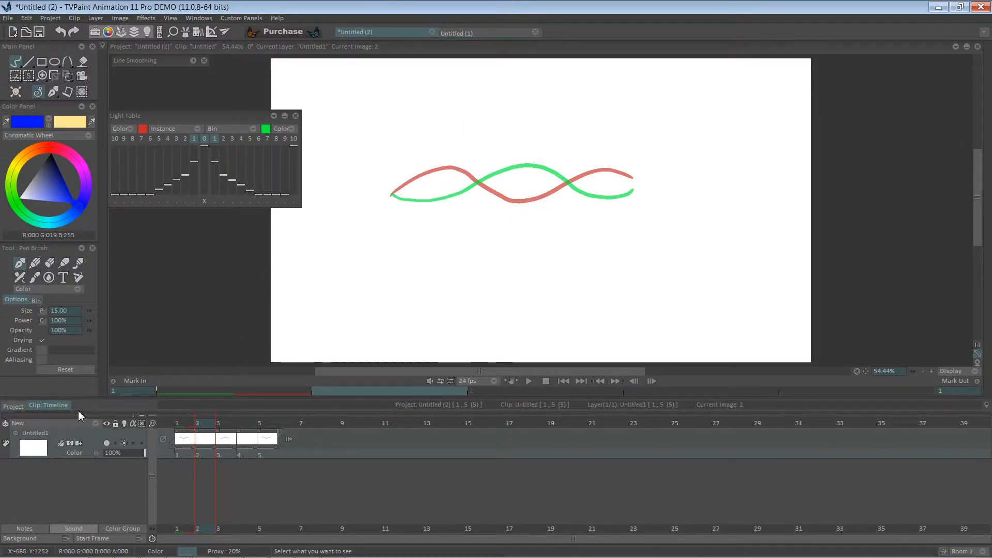
# Add a new animation layer and draw a blue arrow below the wave on frame 2
pyautogui.click(92, 424)
pyautogui.click(107, 426)
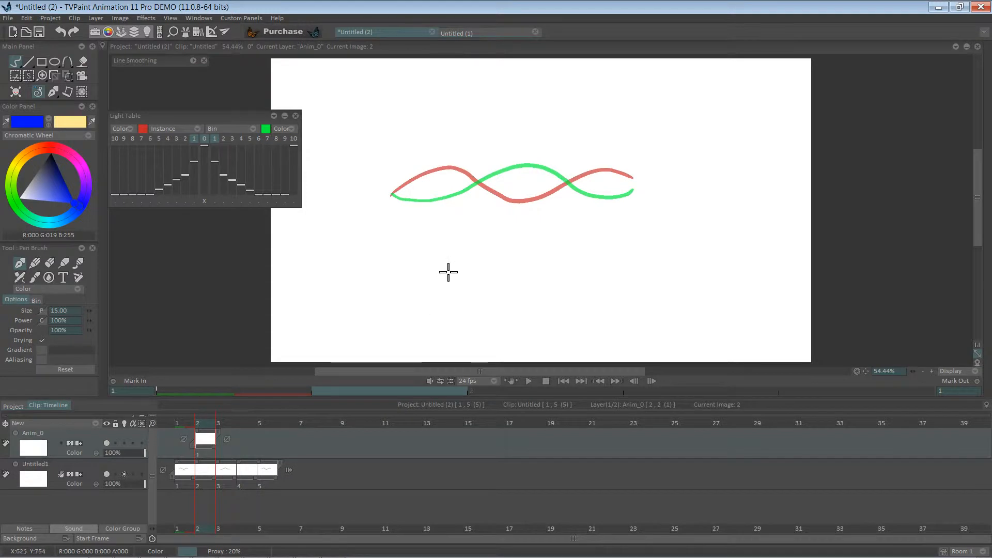
pyautogui.moveTo(452, 273); pyautogui.dragTo(552, 277)
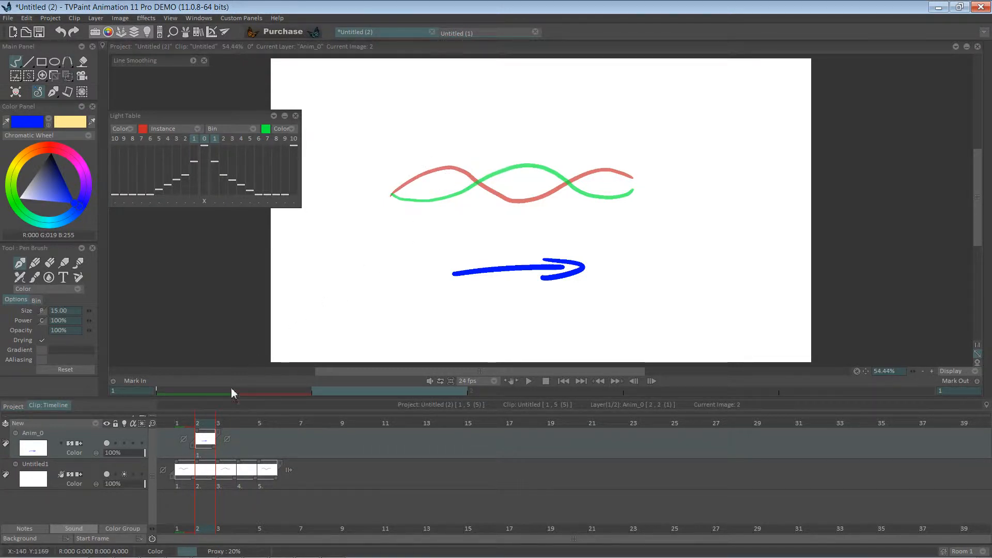
pyautogui.moveTo(195, 455); pyautogui.dragTo(166, 450)
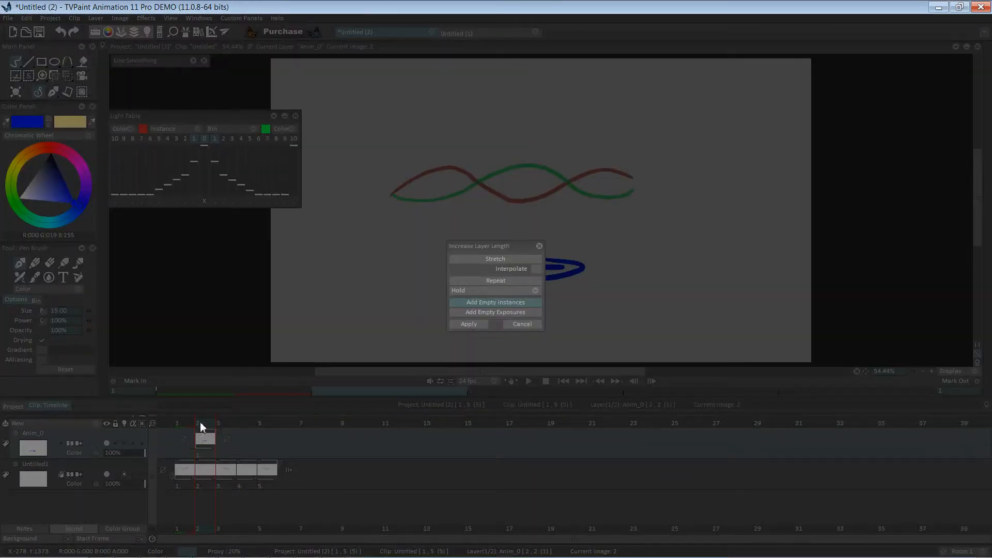
pyautogui.click(519, 323)
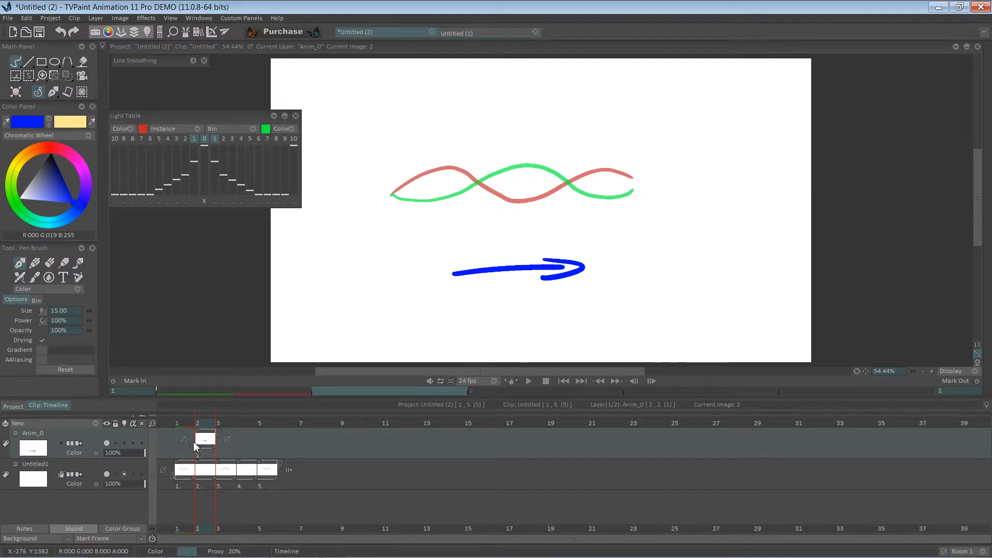
# Extend the arrow image's exposure across frames 1 to 5, then try drawing blue down arrows over the wave on frame 2 and undo them
pyautogui.moveTo(198, 432); pyautogui.dragTo(277, 435)
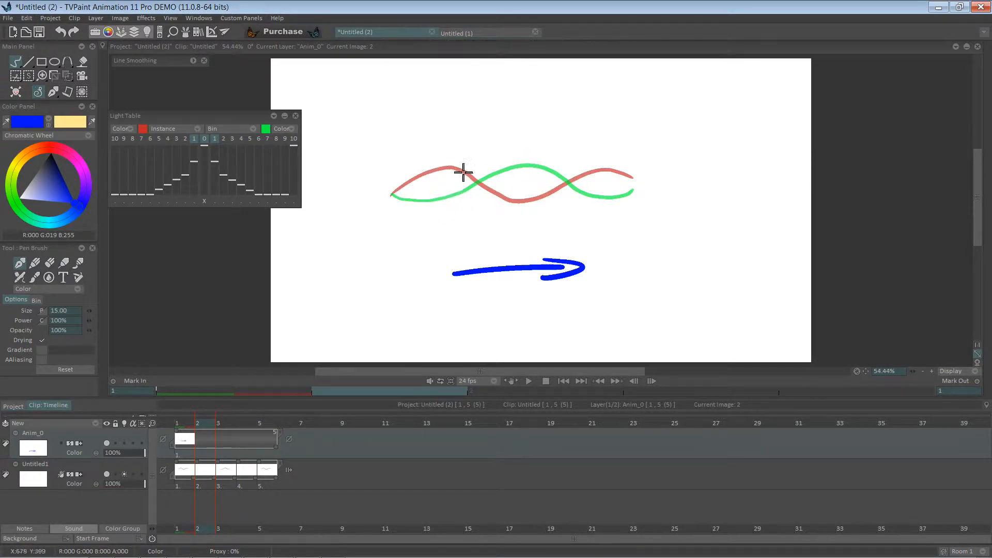
pyautogui.moveTo(447, 145); pyautogui.dragTo(455, 159)
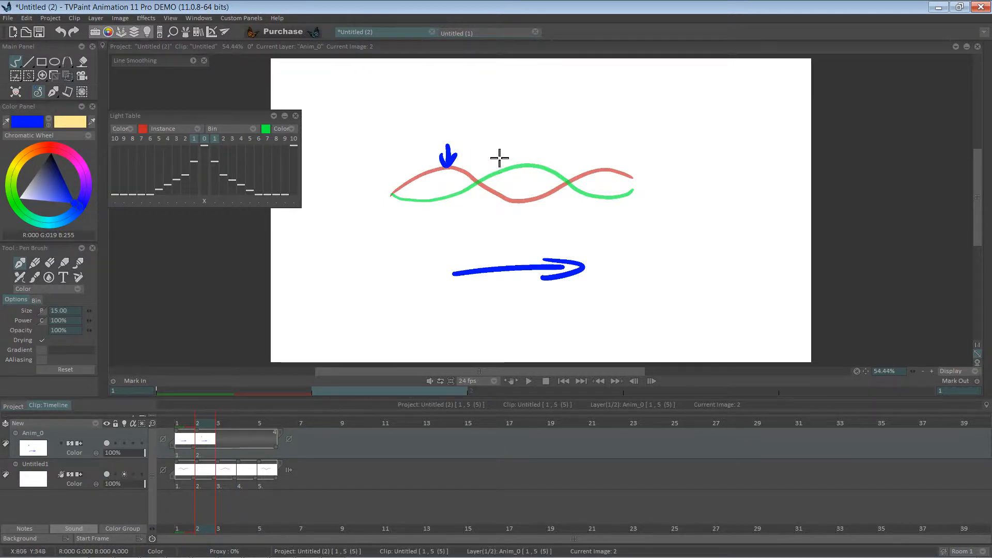
pyautogui.moveTo(530, 135)
pyautogui.mouseDown()
pyautogui.moveTo(538, 151)
pyautogui.moveTo(486, 164)
pyautogui.moveTo(494, 151)
pyautogui.mouseUp()
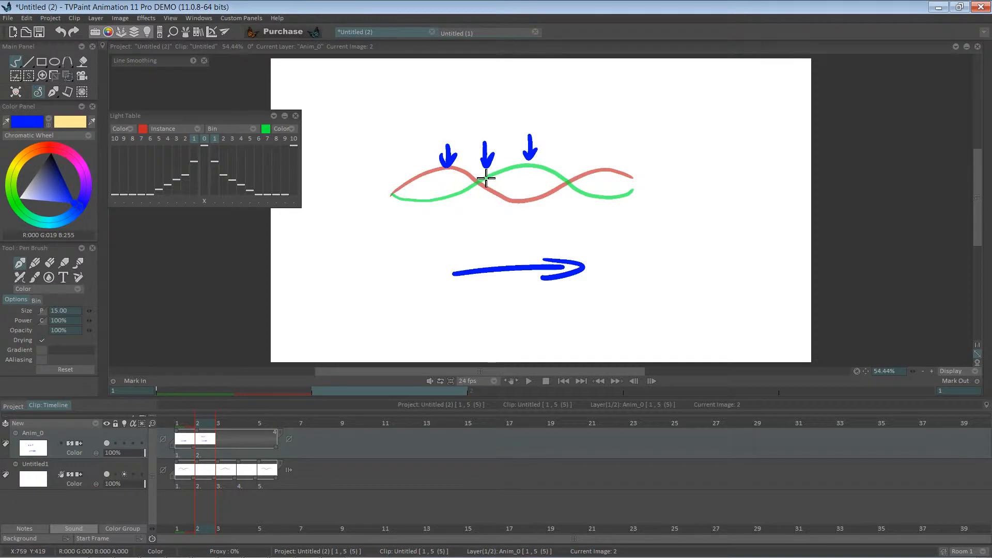
pyautogui.hotkey('ctrl', 'z')
pyautogui.hotkey('ctrl', 'z')
pyautogui.hotkey('ctrl', 'z')
pyautogui.hotkey('ctrl', 'z')
pyautogui.hotkey('ctrl', 'z')
pyautogui.hotkey('ctrl', 'z')
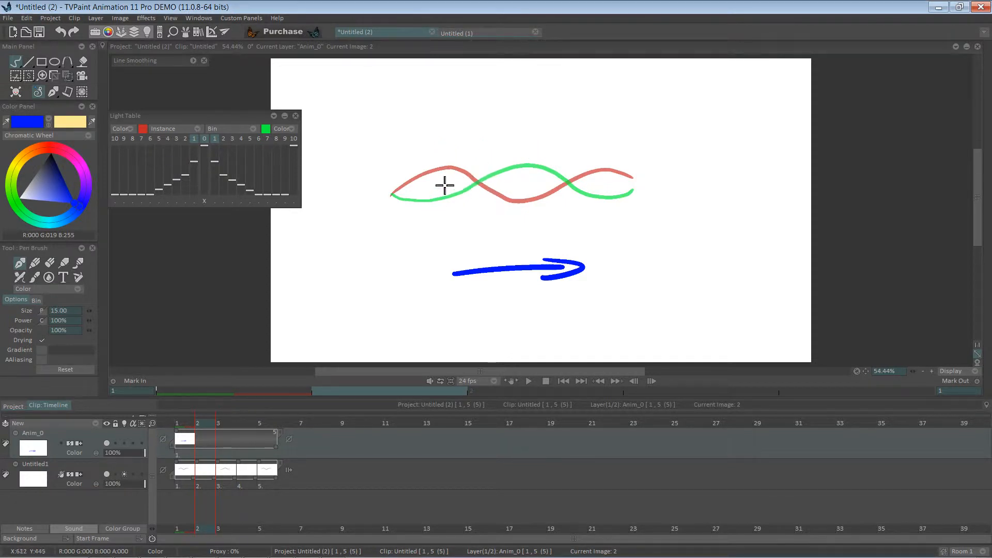
# Switch the colour to black and try drawing an in-between wave on the arrow layer at frame 2, then undo it
pyautogui.moveTo(57, 177); pyautogui.dragTo(52, 147)
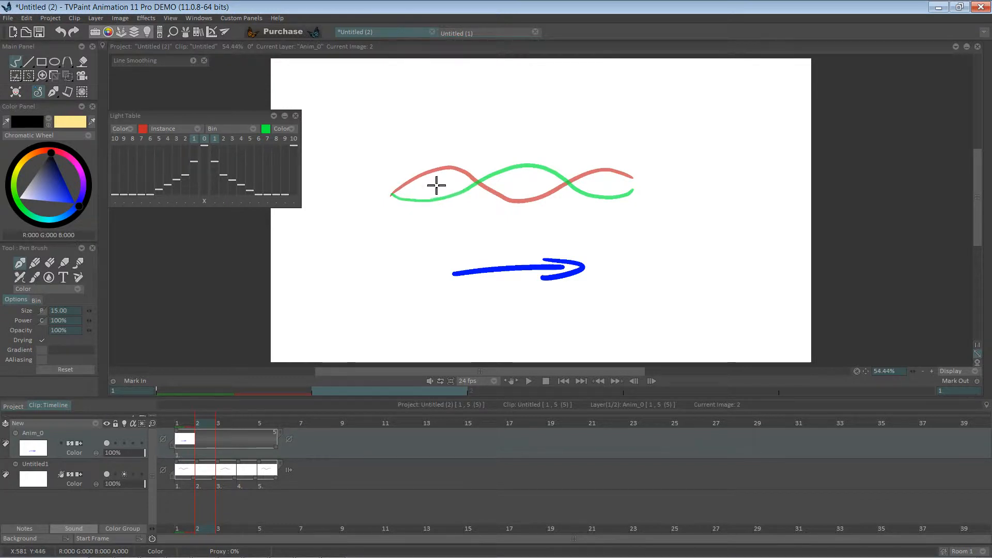
pyautogui.moveTo(437, 185)
pyautogui.mouseDown()
pyautogui.moveTo(464, 161)
pyautogui.moveTo(513, 167)
pyautogui.moveTo(559, 190)
pyautogui.mouseUp()
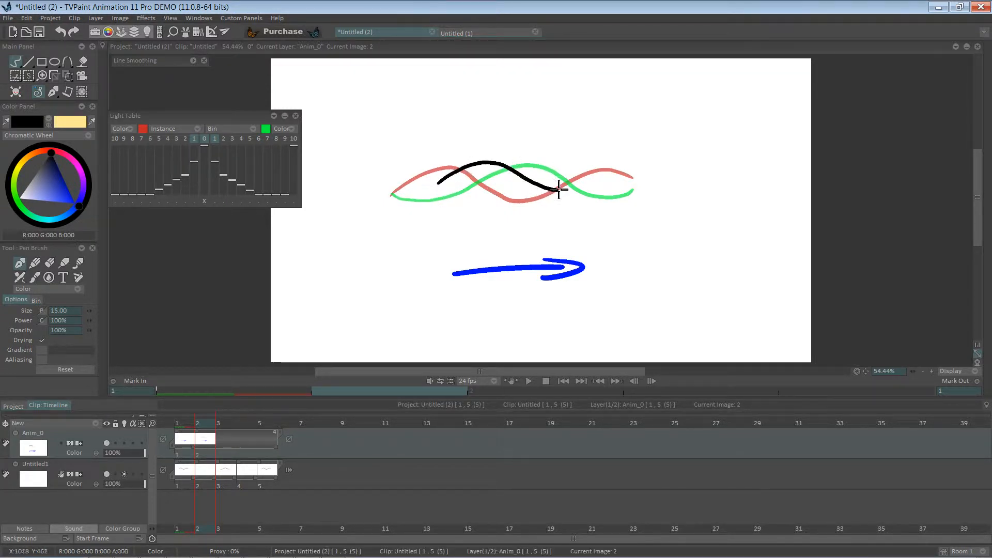
pyautogui.hotkey('ctrl', 'z')
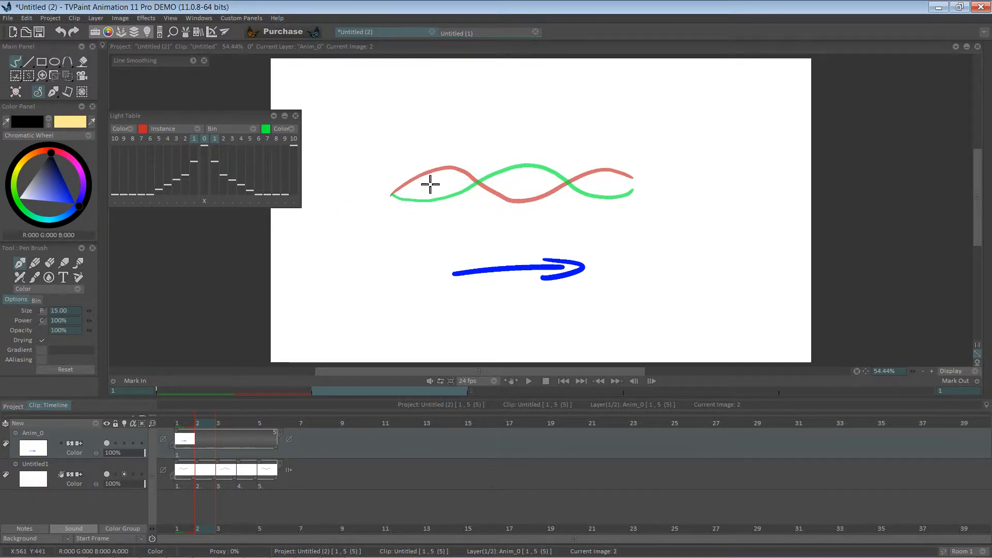
pyautogui.moveTo(393, 193)
pyautogui.mouseDown()
pyautogui.moveTo(414, 199)
pyautogui.moveTo(476, 165)
pyautogui.moveTo(572, 197)
pyautogui.moveTo(633, 178)
pyautogui.mouseUp()
pyautogui.hotkey('ctrl', 'z')
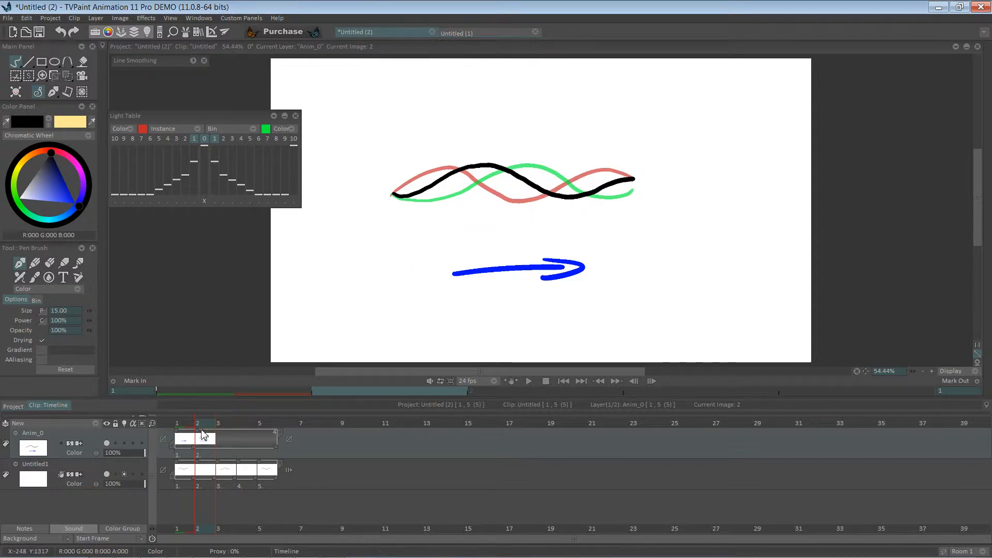
pyautogui.moveTo(202, 425)
pyautogui.mouseDown()
pyautogui.moveTo(186, 425)
pyautogui.moveTo(198, 422)
pyautogui.mouseUp()
pyautogui.hotkey('ctrl', 'z')
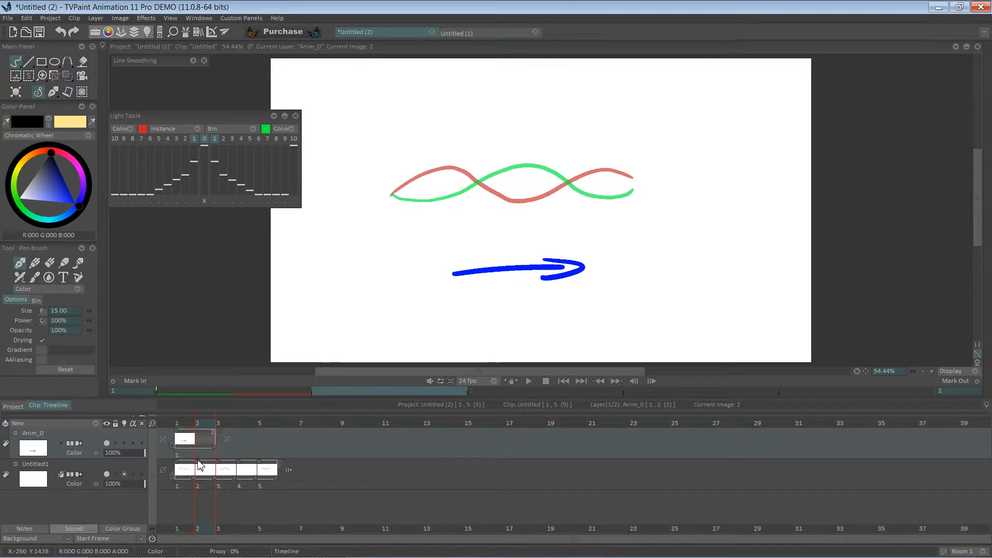
# Select the wave layer and draw a black in-between wave on frame 2 between the red and green waves
pyautogui.click(95, 483)
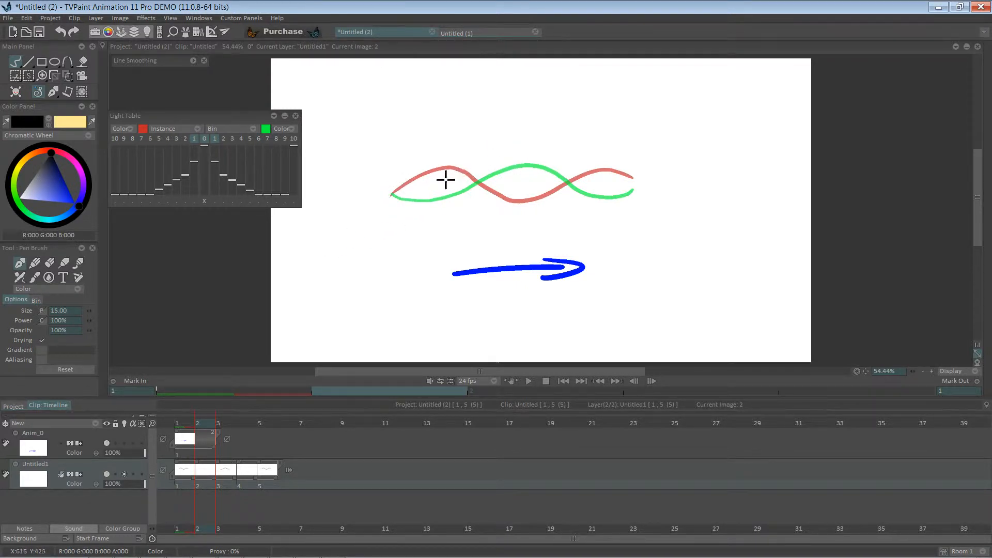
pyautogui.moveTo(446, 179)
pyautogui.mouseDown()
pyautogui.moveTo(489, 164)
pyautogui.moveTo(515, 174)
pyautogui.mouseUp()
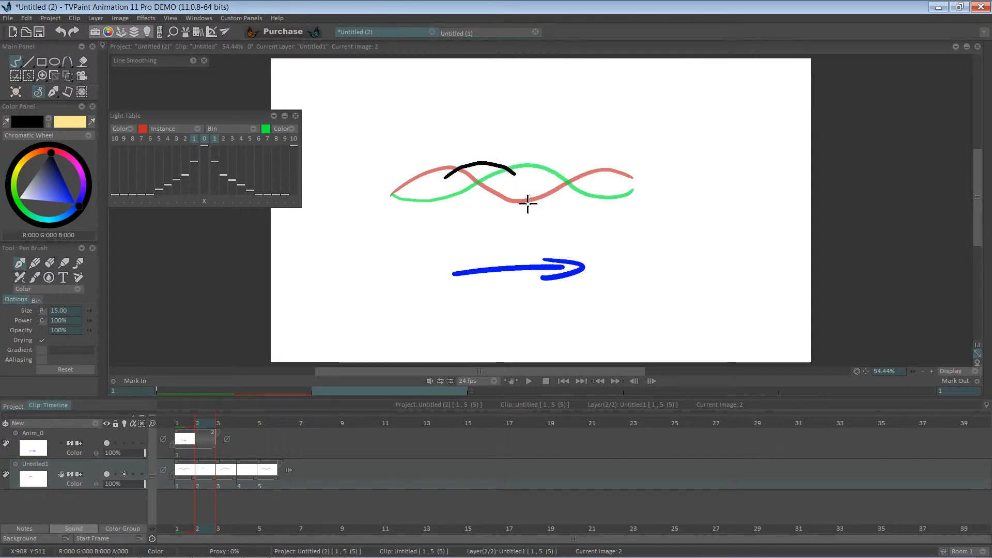
pyautogui.moveTo(538, 192); pyautogui.dragTo(601, 190)
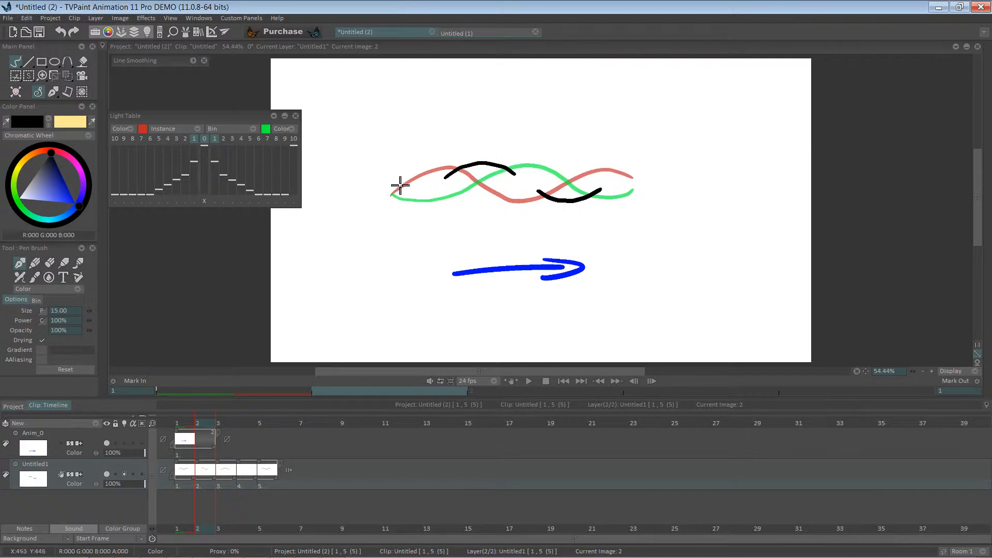
pyautogui.moveTo(394, 193)
pyautogui.mouseDown()
pyautogui.moveTo(471, 163)
pyautogui.moveTo(524, 174)
pyautogui.moveTo(515, 173)
pyautogui.moveTo(560, 200)
pyautogui.moveTo(637, 181)
pyautogui.mouseUp()
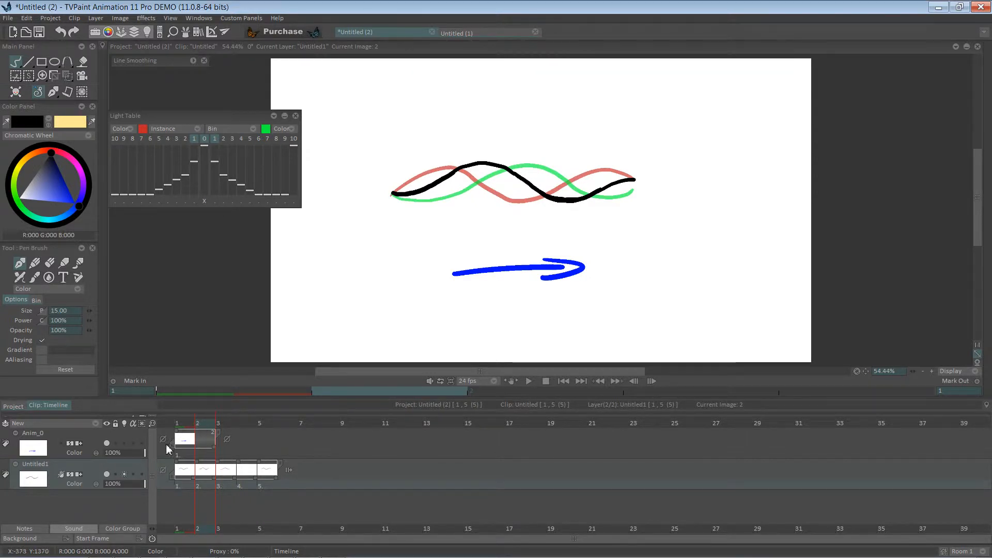
# Hide the arrow layer and draw a black in-between wave on frame 4 between the onion-skinned waves
pyautogui.click(107, 444)
pyautogui.moveTo(205, 420); pyautogui.dragTo(229, 419)
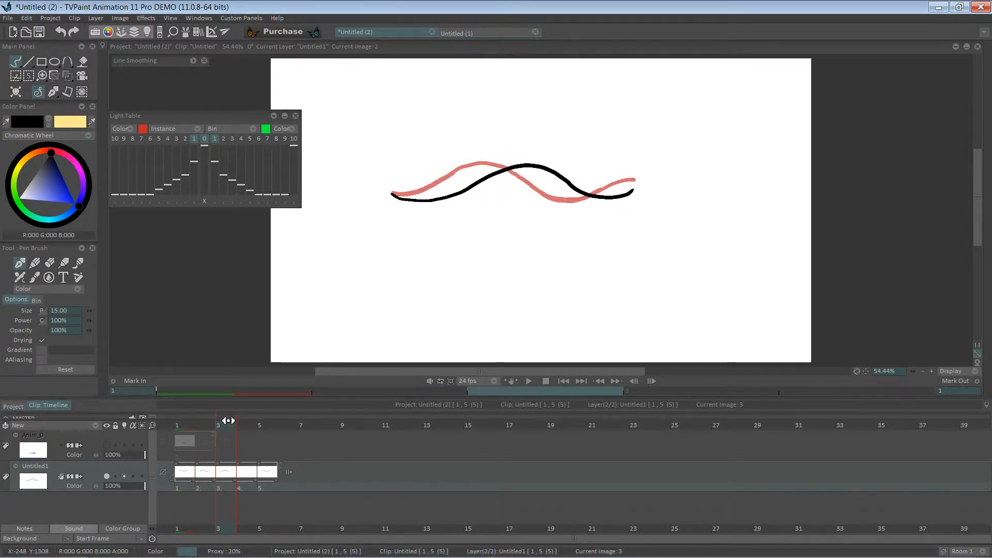
pyautogui.moveTo(229, 422)
pyautogui.mouseDown()
pyautogui.moveTo(243, 423)
pyautogui.moveTo(221, 422)
pyautogui.mouseUp()
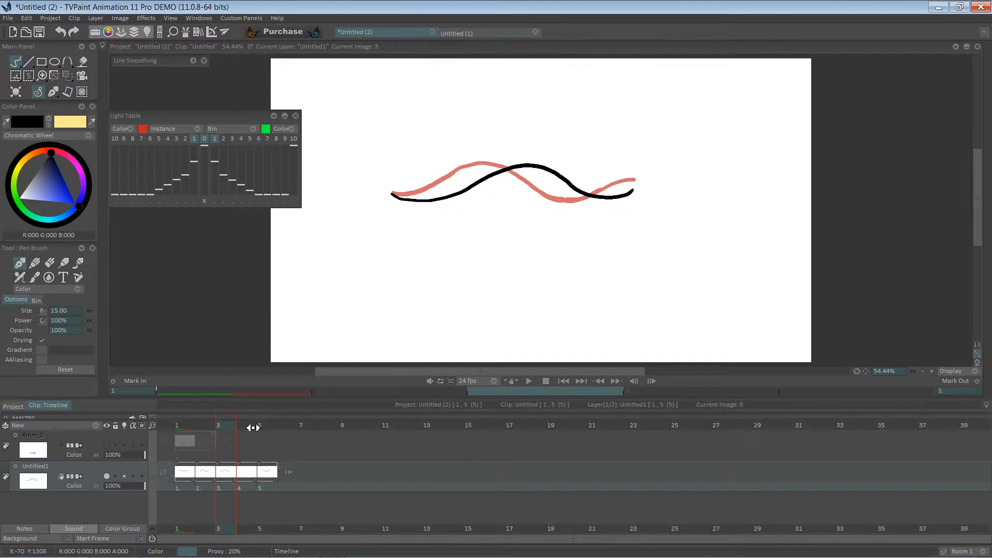
pyautogui.moveTo(257, 427); pyautogui.dragTo(273, 425)
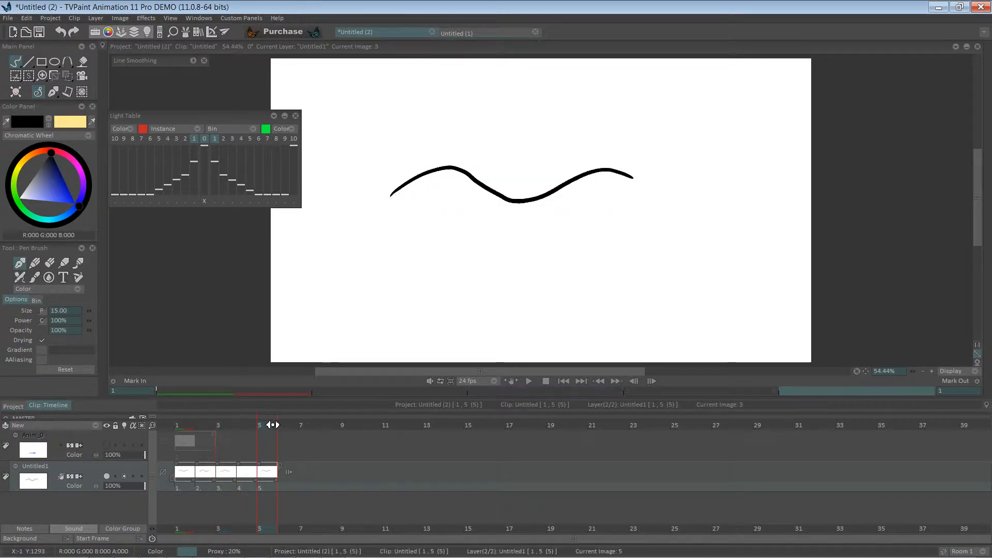
pyautogui.click(247, 430)
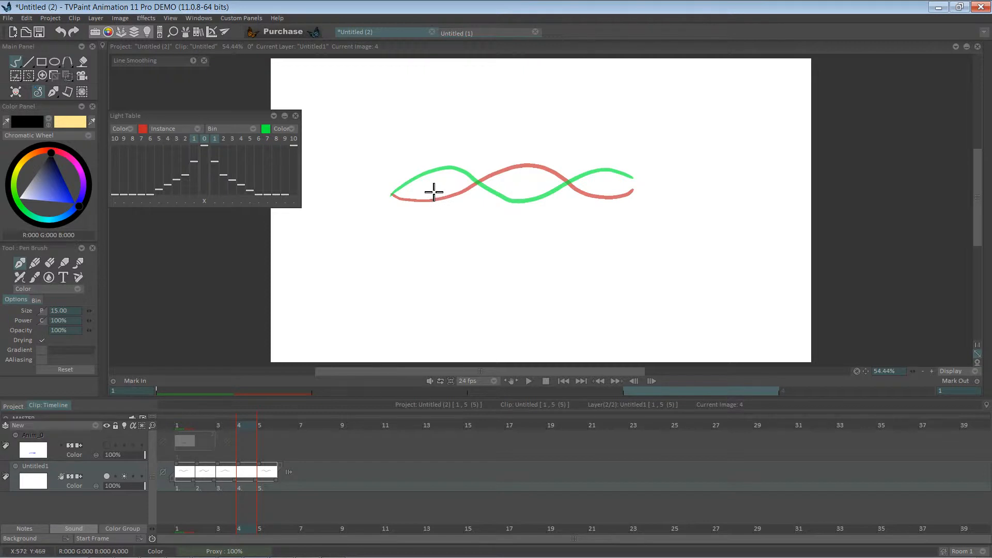
pyautogui.moveTo(434, 192)
pyautogui.mouseDown()
pyautogui.moveTo(482, 205)
pyautogui.moveTo(579, 165)
pyautogui.moveTo(639, 189)
pyautogui.mouseUp()
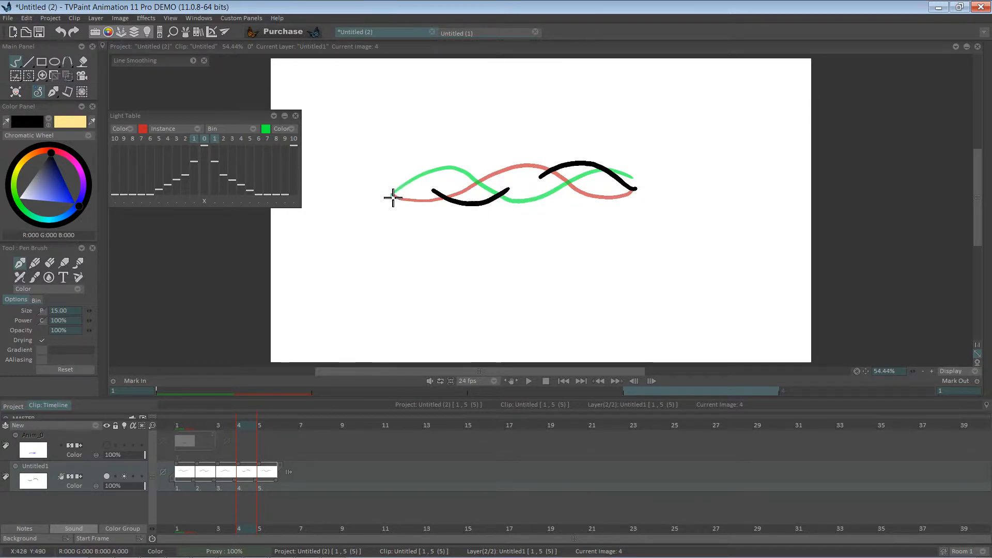
pyautogui.moveTo(392, 196); pyautogui.dragTo(433, 192)
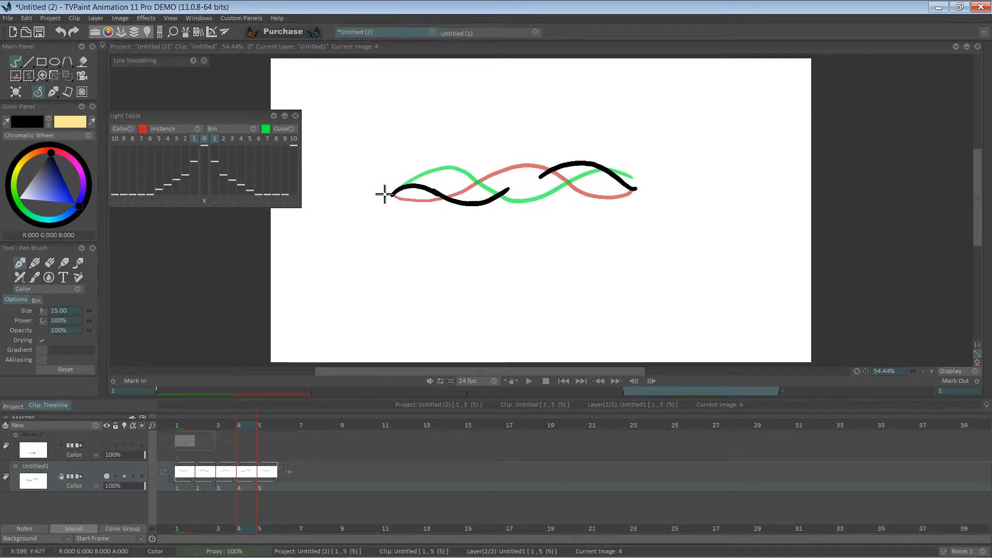
pyautogui.moveTo(505, 195)
pyautogui.mouseDown()
pyautogui.moveTo(580, 164)
pyautogui.moveTo(540, 176)
pyautogui.mouseUp()
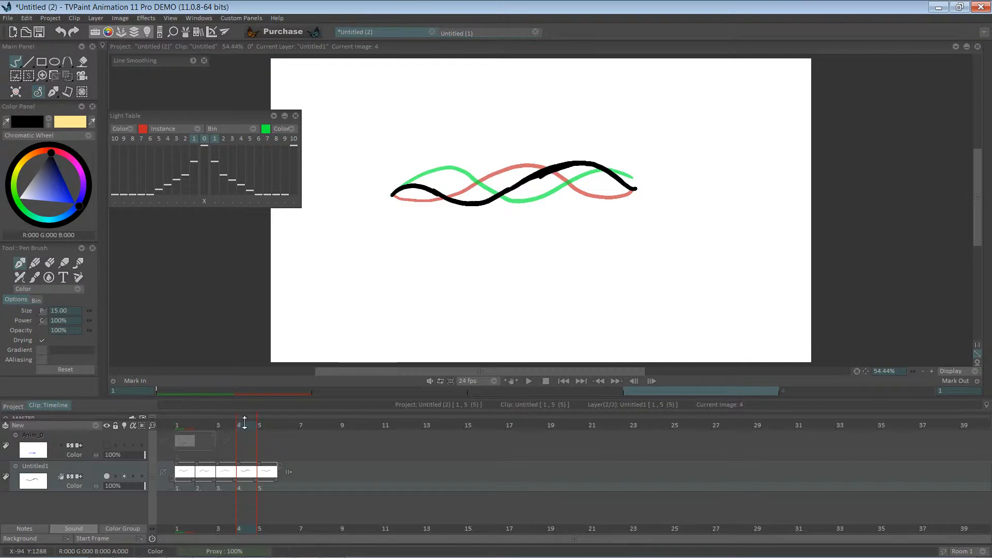
# Change the playback frame rate and play back the wave animation in a loop
pyautogui.moveTo(247, 427); pyautogui.dragTo(266, 420)
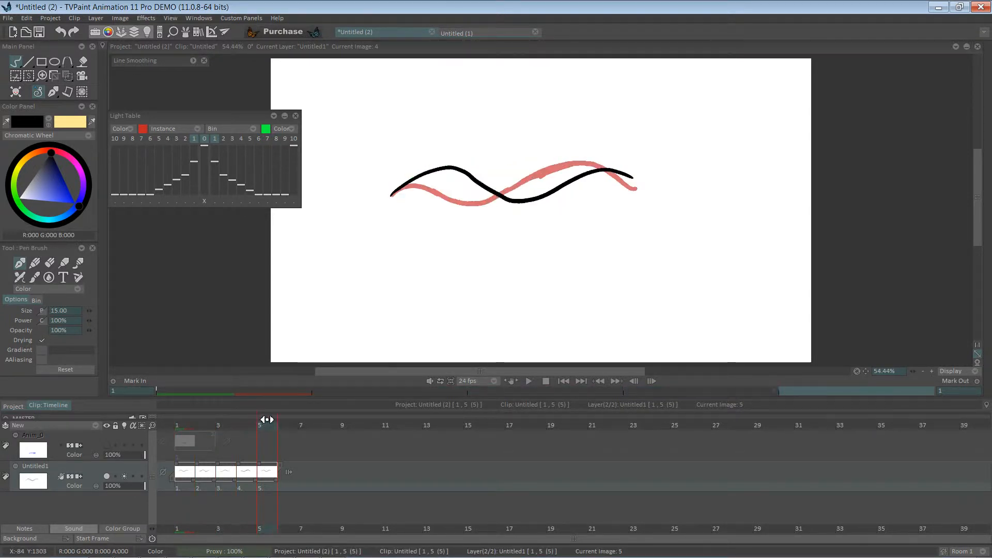
pyautogui.click(493, 381)
pyautogui.click(514, 320)
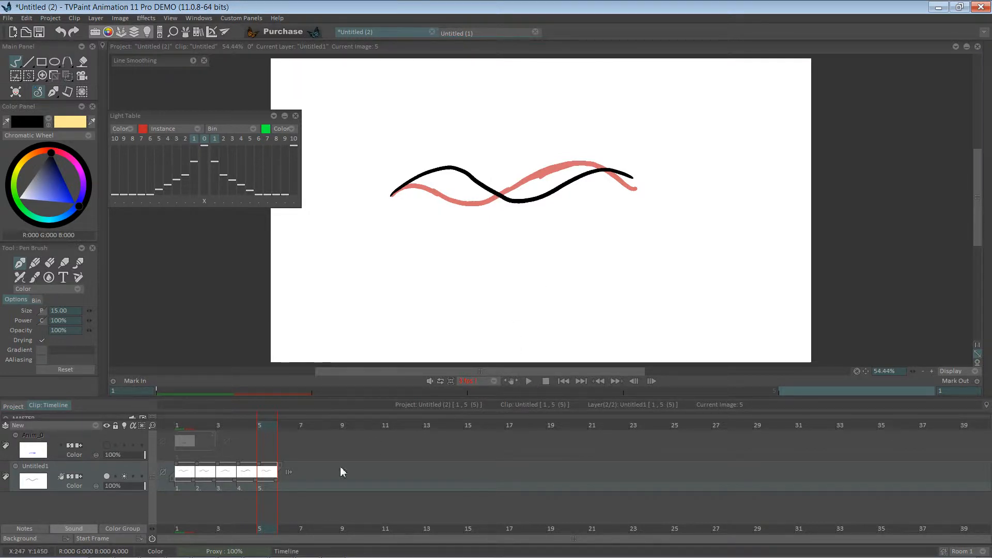
pyautogui.click(288, 472)
pyautogui.click(307, 479)
pyautogui.click(528, 381)
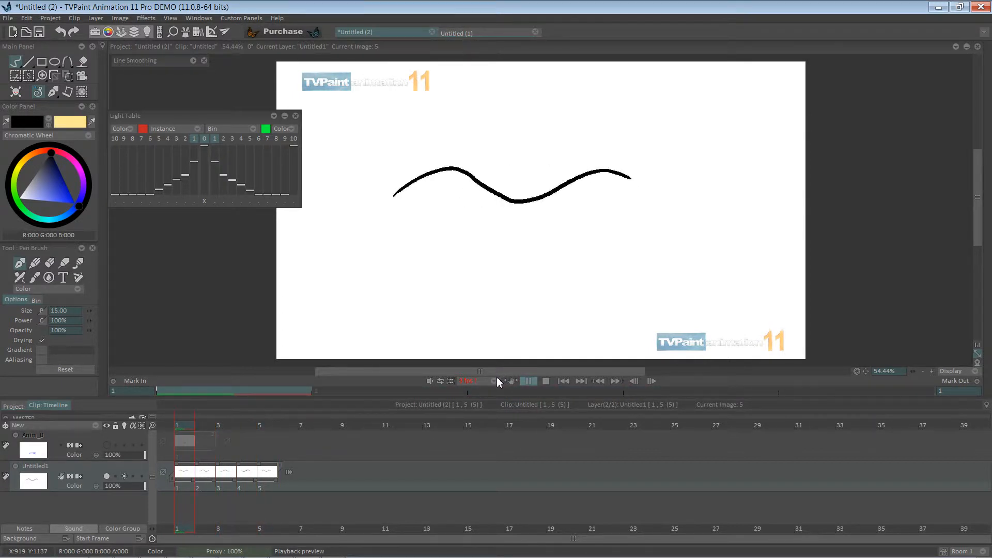
pyautogui.click(529, 381)
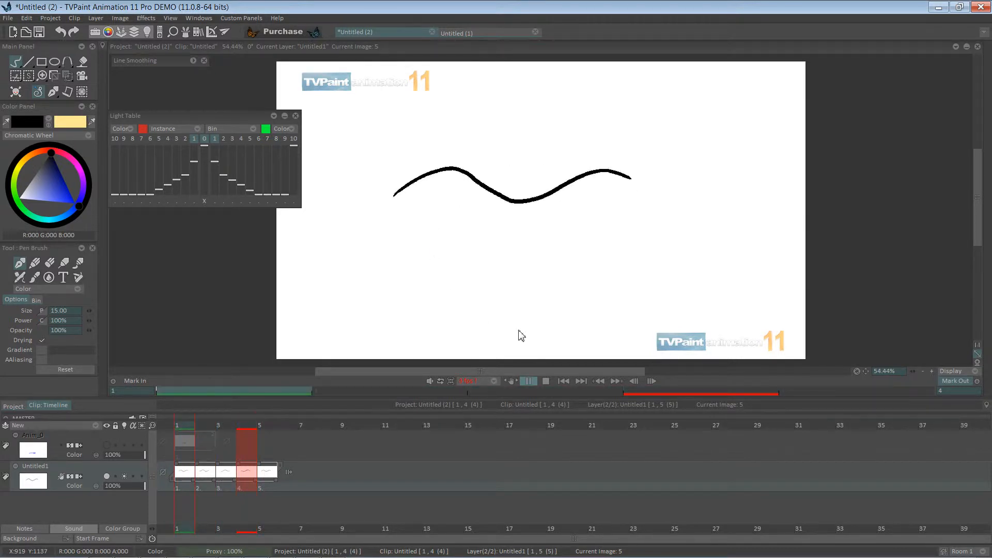
pyautogui.click(529, 381)
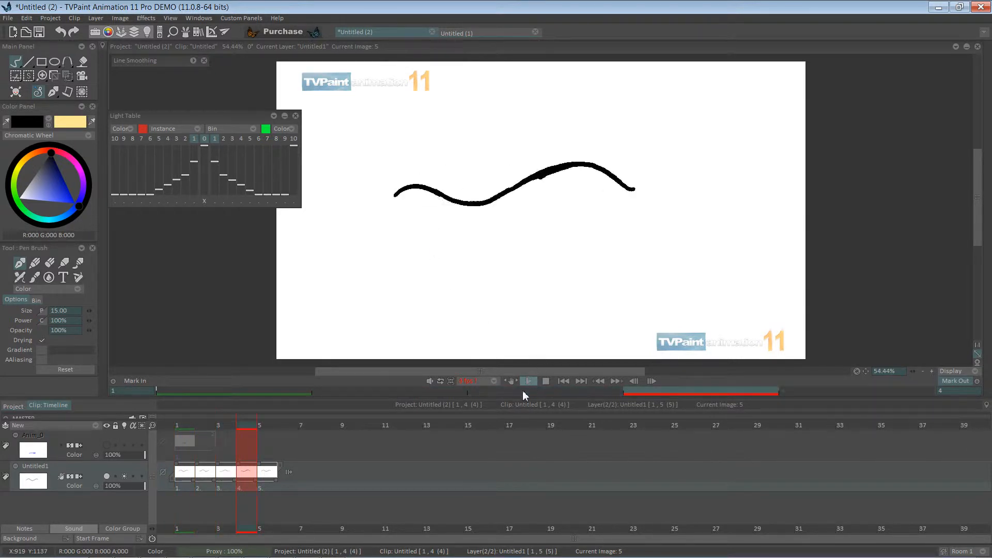
# Select all five wave images and add an exposure so each image holds for two frames
pyautogui.click(181, 487)
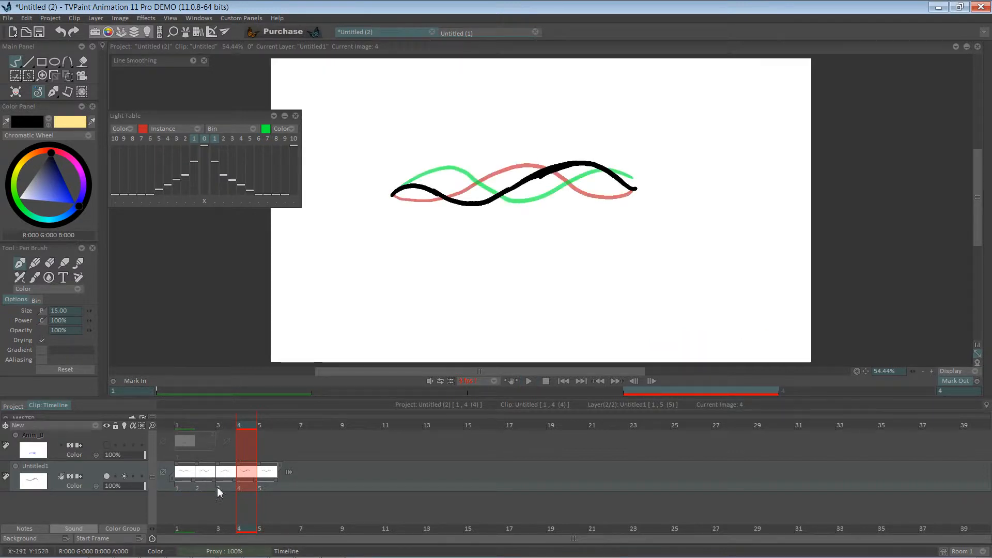
pyautogui.click(182, 489)
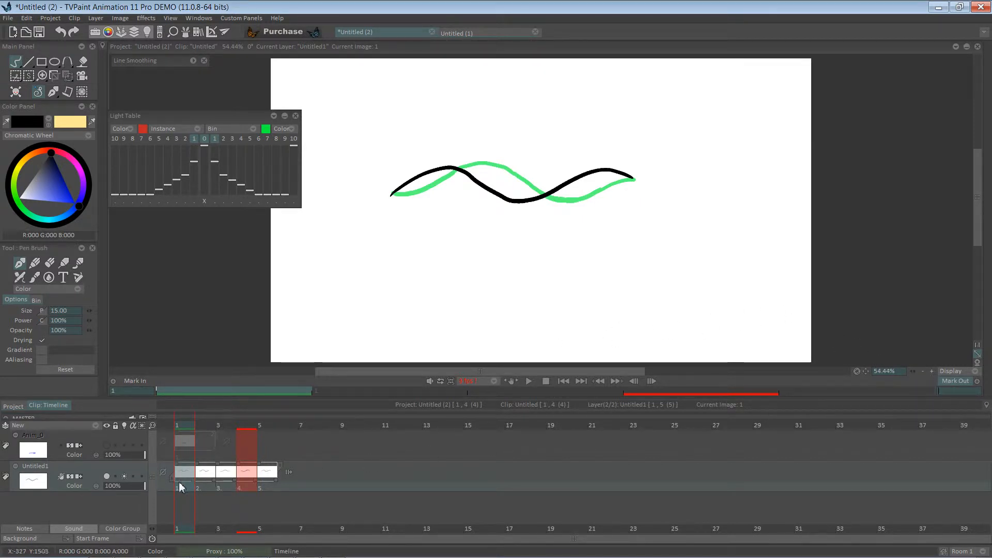
pyautogui.press('Home')
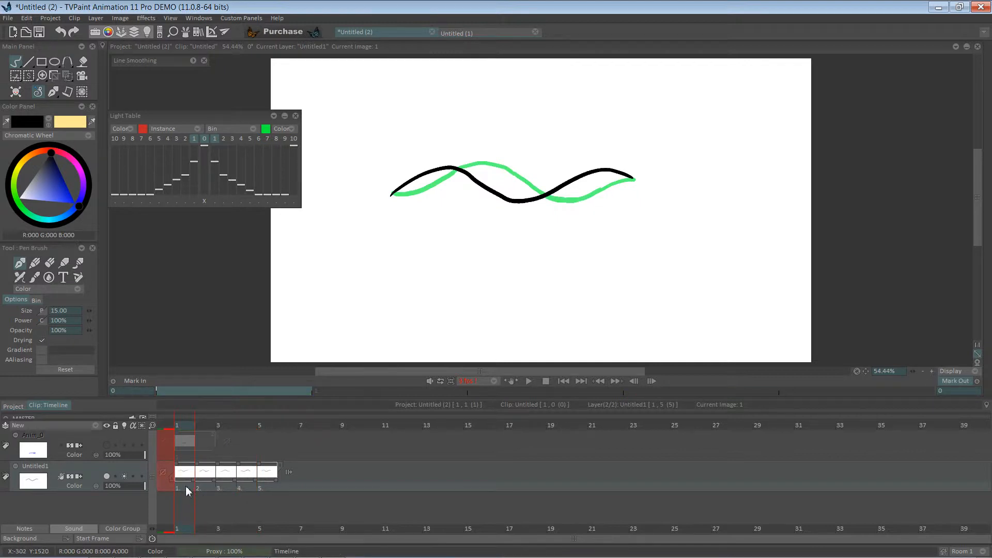
pyautogui.moveTo(185, 486); pyautogui.dragTo(269, 478)
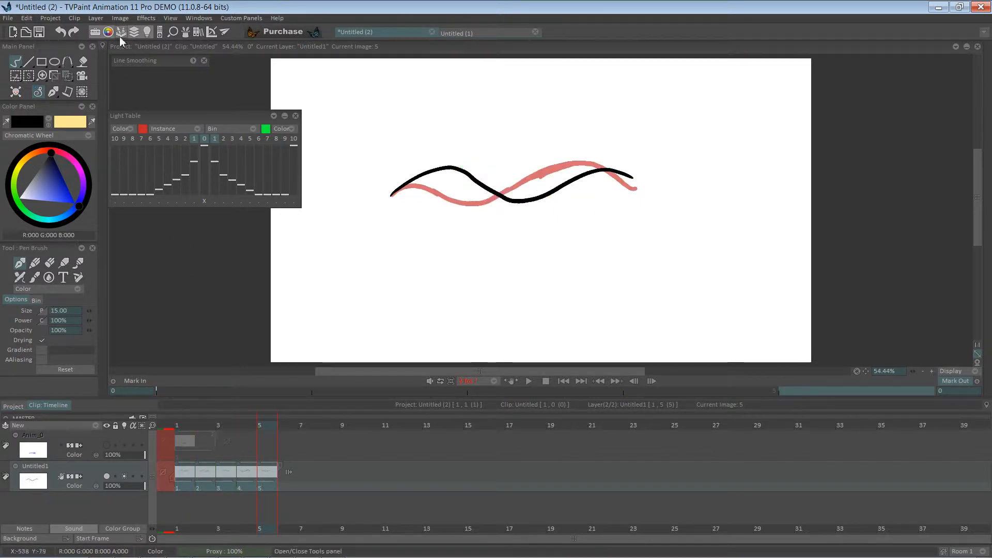
pyautogui.click(120, 18)
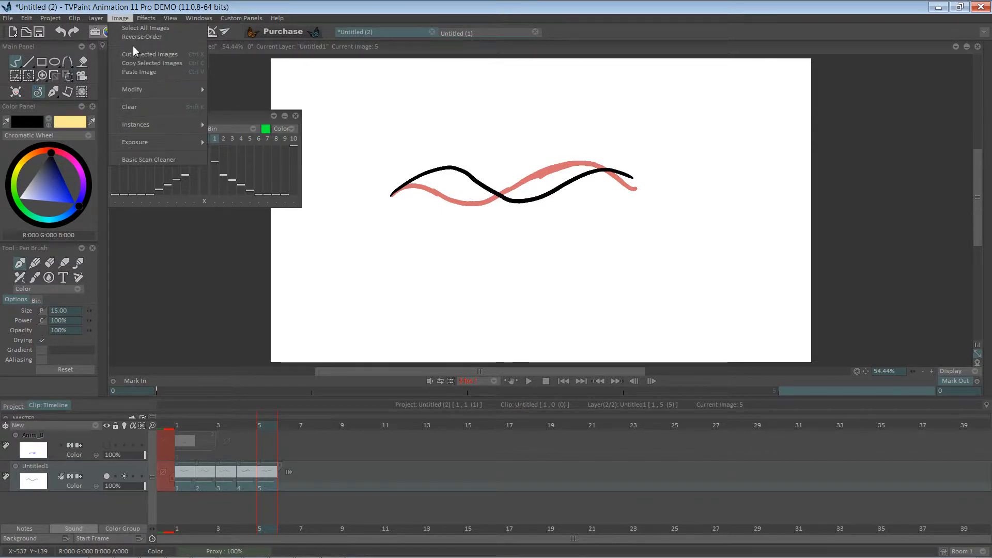
pyautogui.moveTo(178, 143)
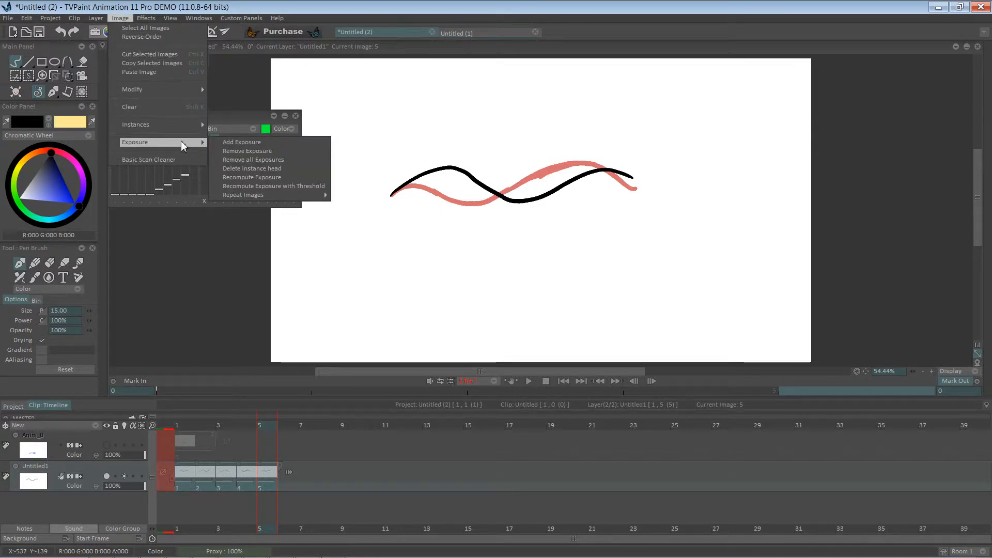
pyautogui.click(273, 143)
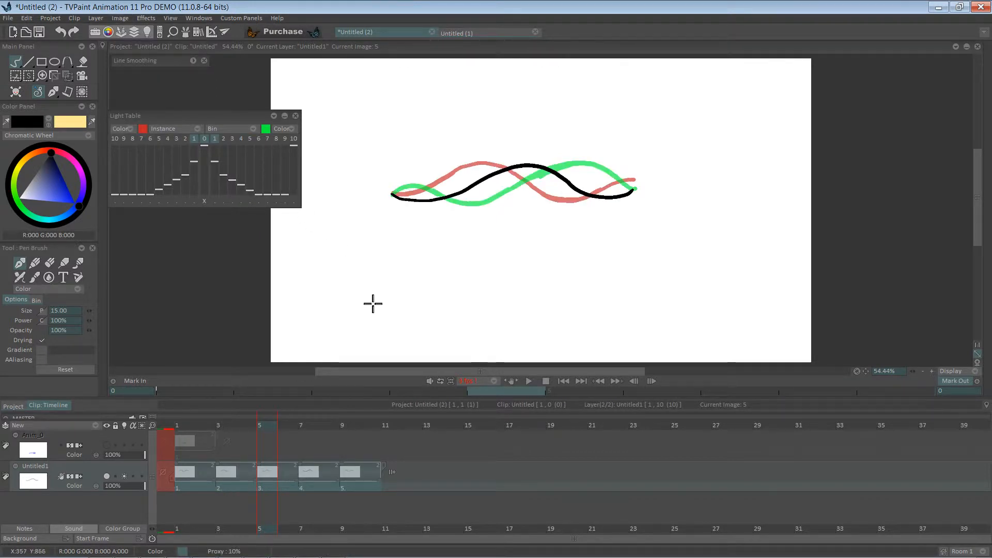
# Set the playback rate to 24 fps and return to frame 2 on the wave layer
pyautogui.click(493, 381)
pyautogui.click(519, 441)
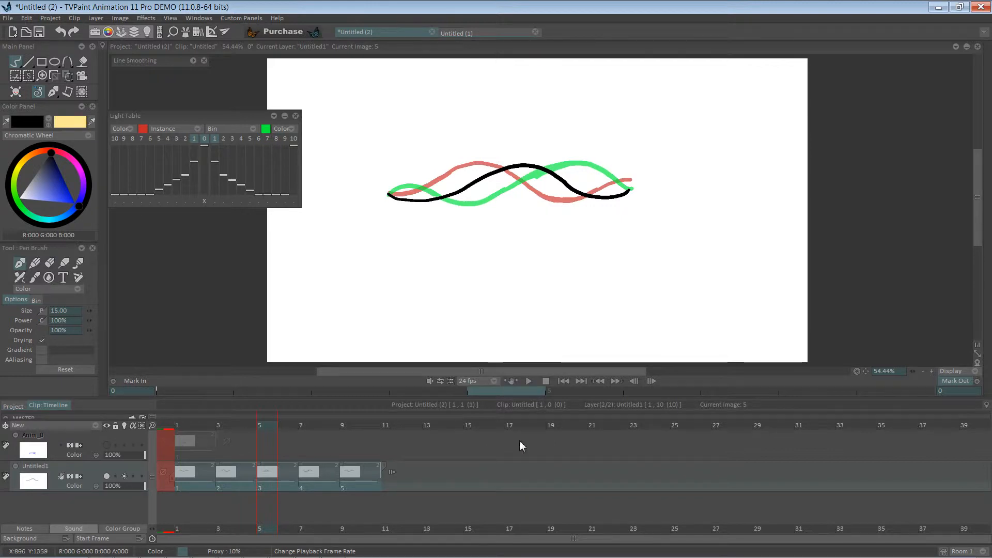
pyautogui.click(195, 485)
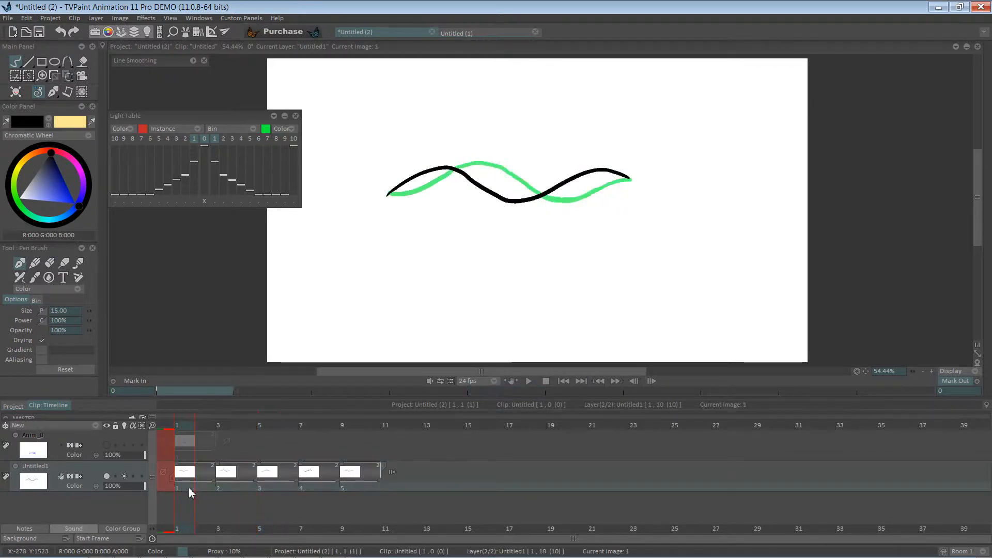
pyautogui.click(204, 460)
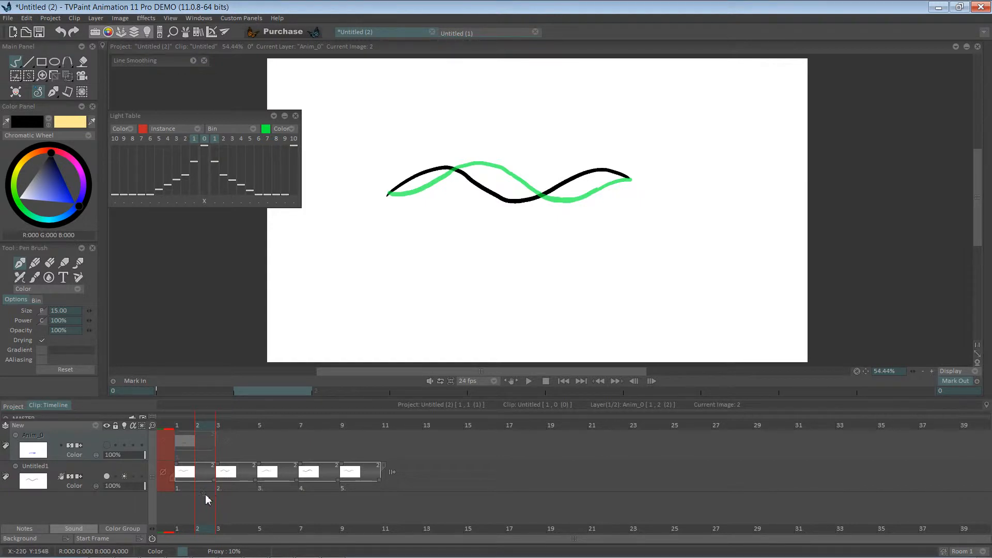
pyautogui.click(106, 472)
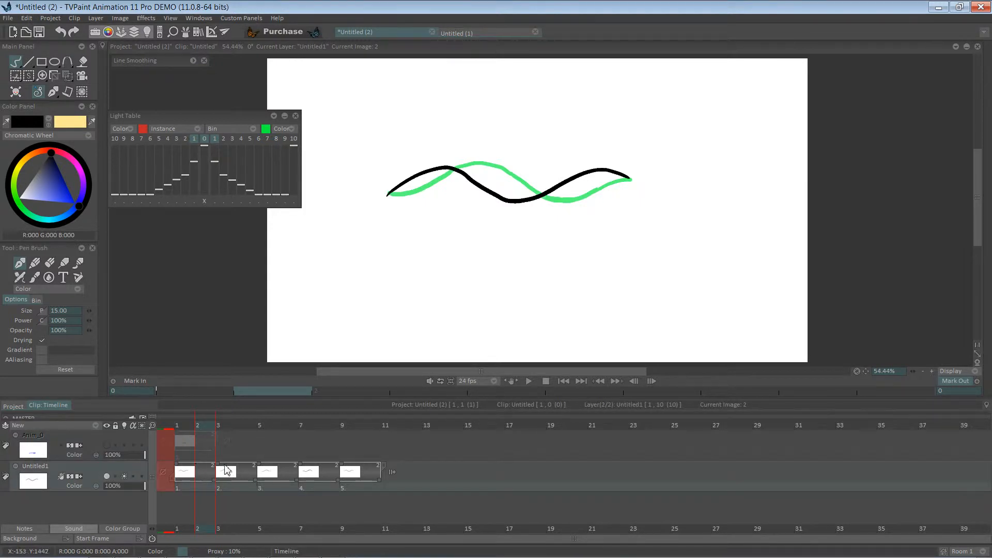
# Break the two-frame holds on the wave layer into separate blank images between the wave drawings, giving ten images
pyautogui.press('BackSpace')
pyautogui.click(248, 460)
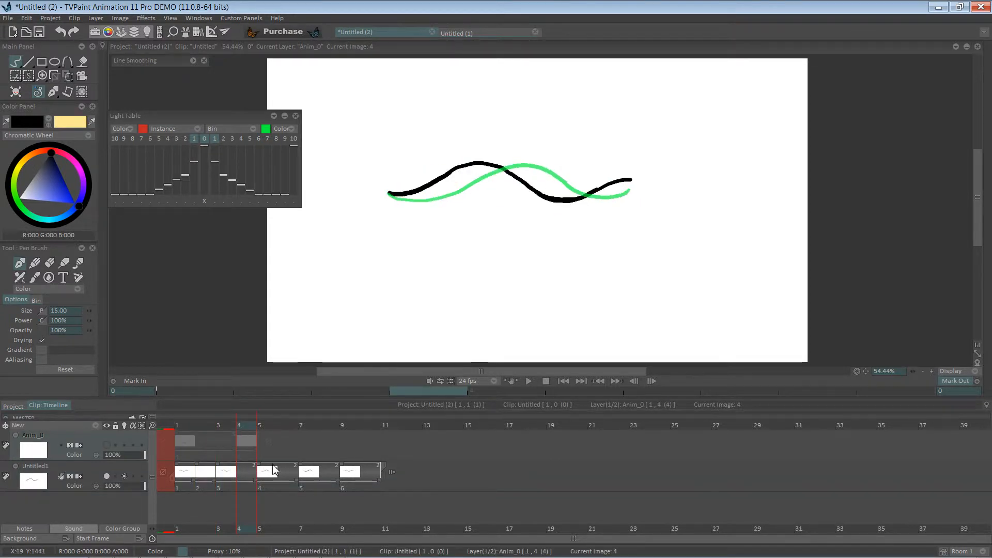
pyautogui.hotkey('ctrl', 'z')
pyautogui.click(252, 484)
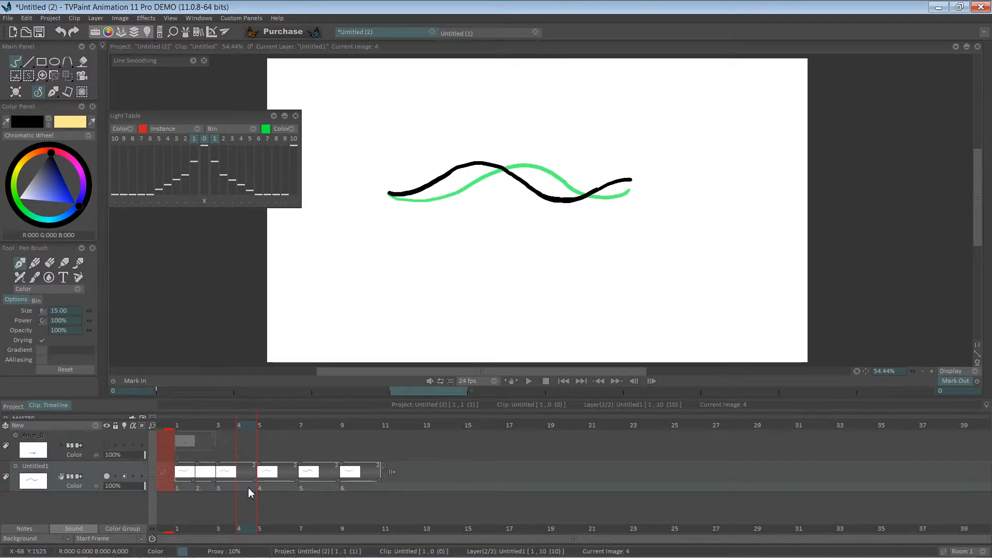
pyautogui.press('Delete')
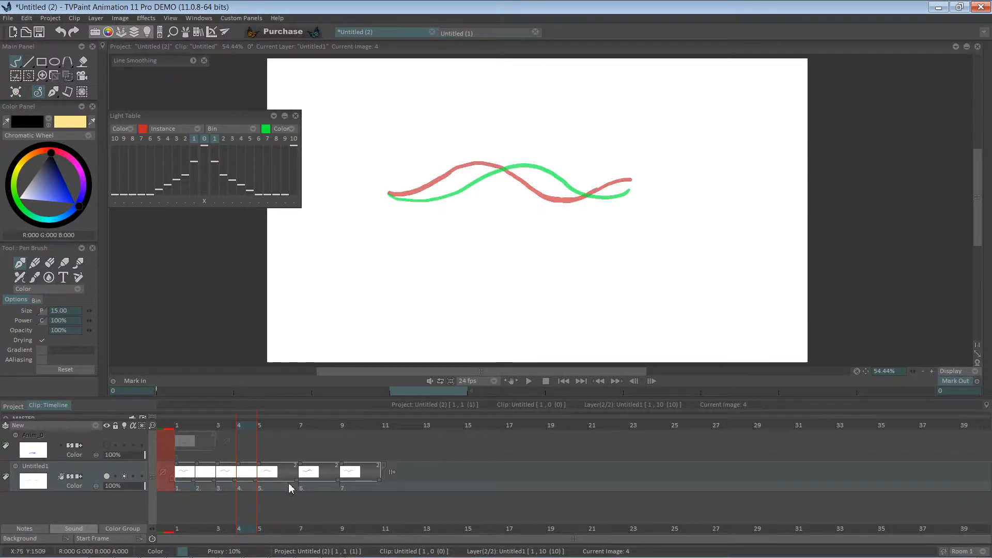
pyautogui.click(290, 489)
pyautogui.press('Delete')
pyautogui.click(330, 487)
pyautogui.press('Delete')
pyautogui.click(375, 490)
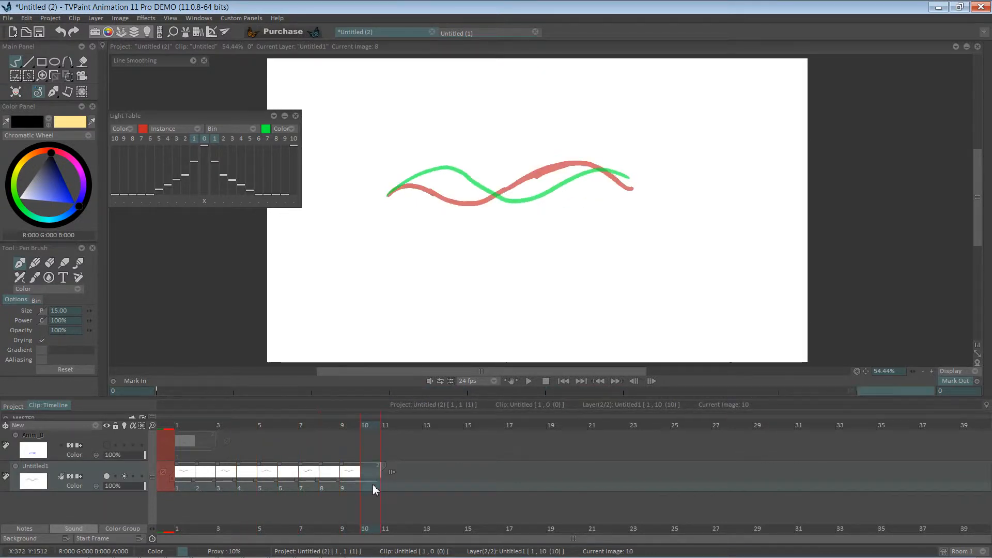
pyautogui.press('Delete')
pyautogui.click(193, 490)
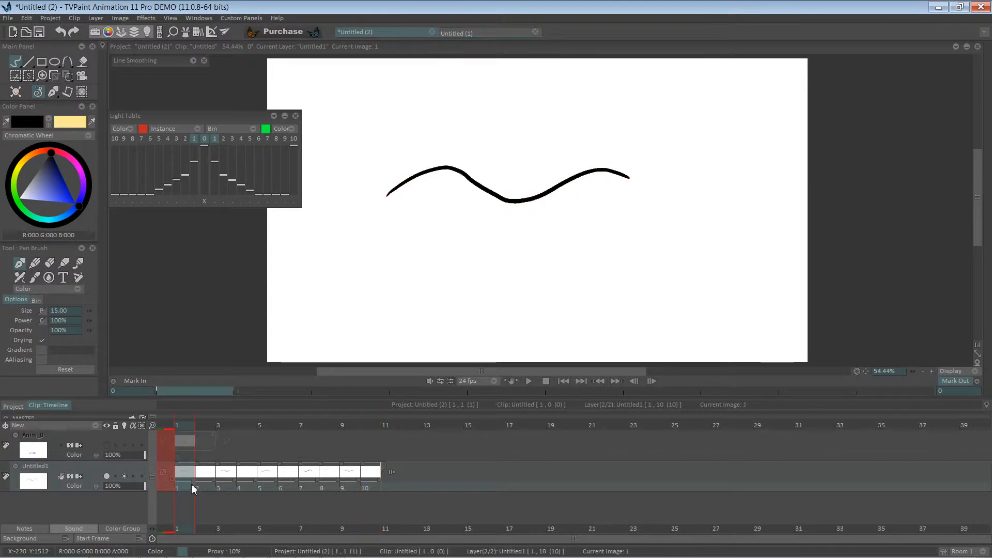
# Draw an in-between wave on frame 2 between the onion-skinned neighbouring waves
pyautogui.click(201, 489)
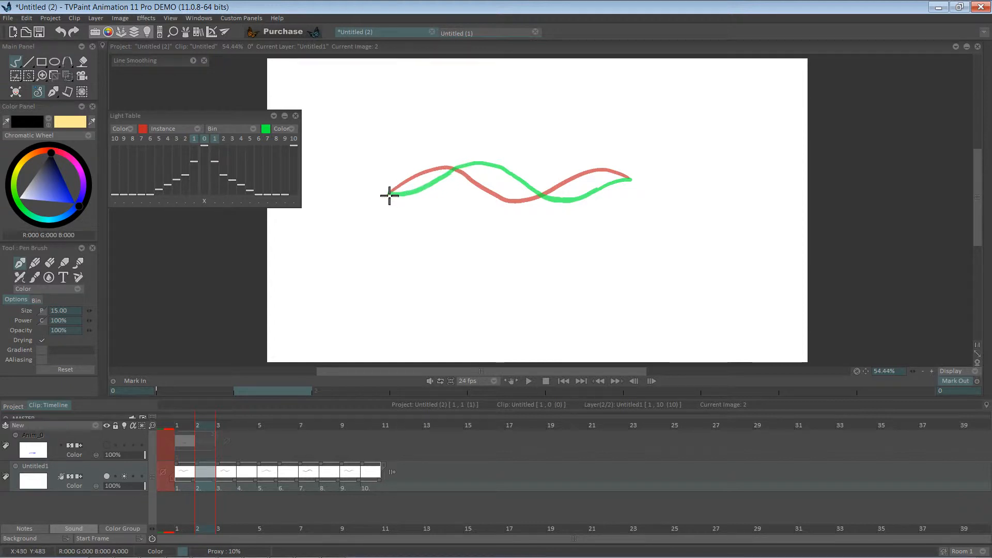
pyautogui.moveTo(390, 194)
pyautogui.mouseDown()
pyautogui.moveTo(467, 167)
pyautogui.moveTo(543, 206)
pyautogui.moveTo(630, 170)
pyautogui.mouseUp()
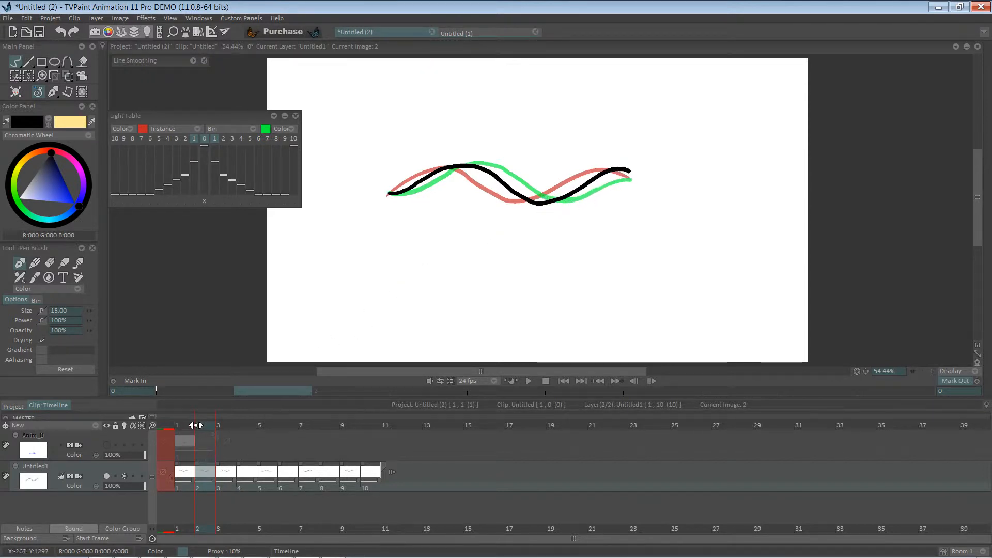
# Draw an in-between wave on frame 4, redoing the first partial stroke
pyautogui.moveTo(195, 425)
pyautogui.mouseDown()
pyautogui.moveTo(179, 425)
pyautogui.moveTo(240, 425)
pyautogui.mouseUp()
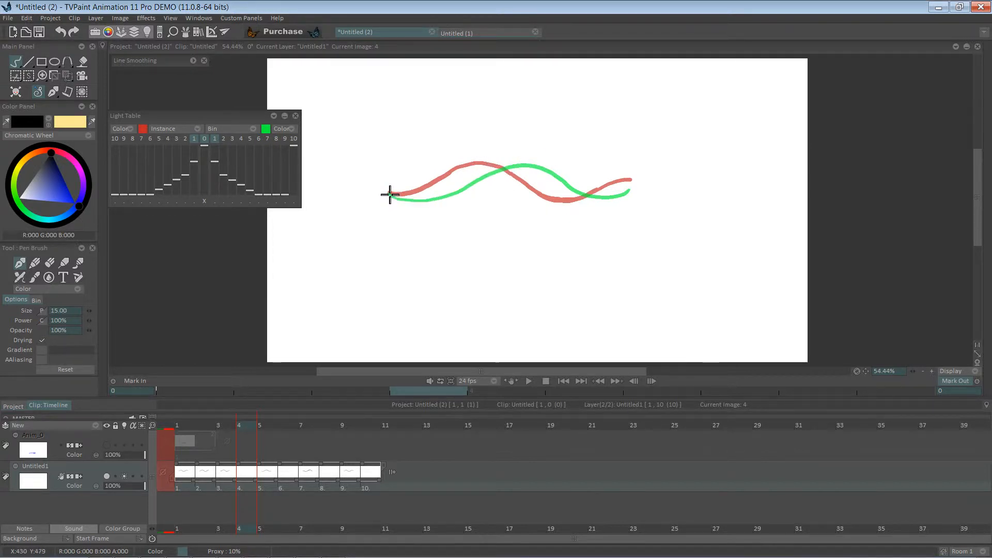
pyautogui.moveTo(390, 198); pyautogui.dragTo(432, 197)
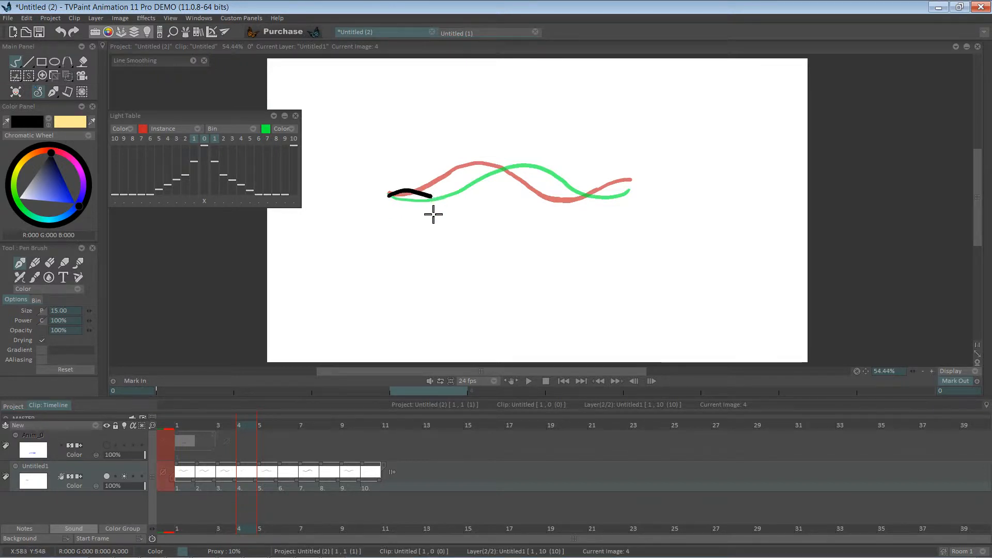
pyautogui.hotkey('ctrl', 'z')
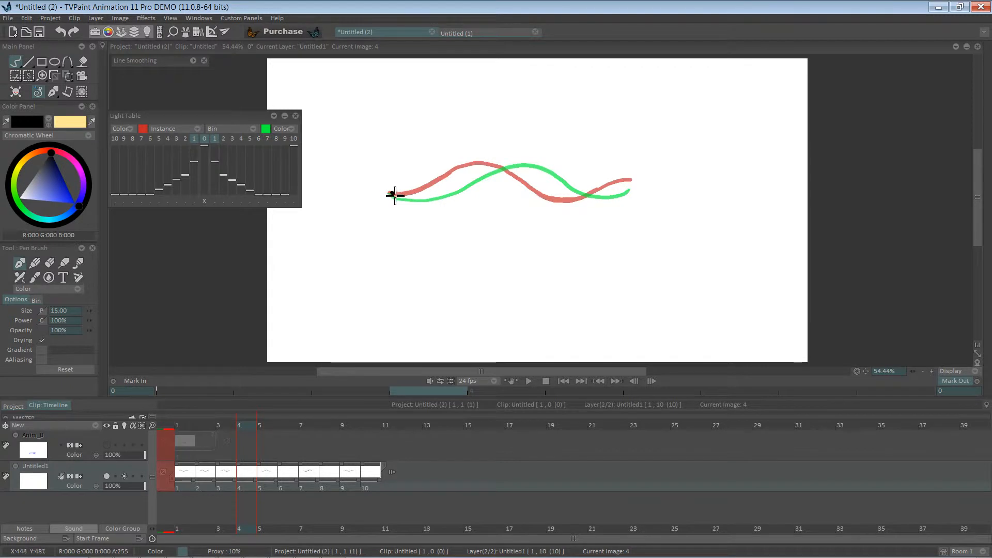
pyautogui.moveTo(393, 194)
pyautogui.mouseDown()
pyautogui.moveTo(424, 200)
pyautogui.moveTo(486, 164)
pyautogui.moveTo(515, 161)
pyautogui.moveTo(572, 198)
pyautogui.moveTo(622, 192)
pyautogui.mouseUp()
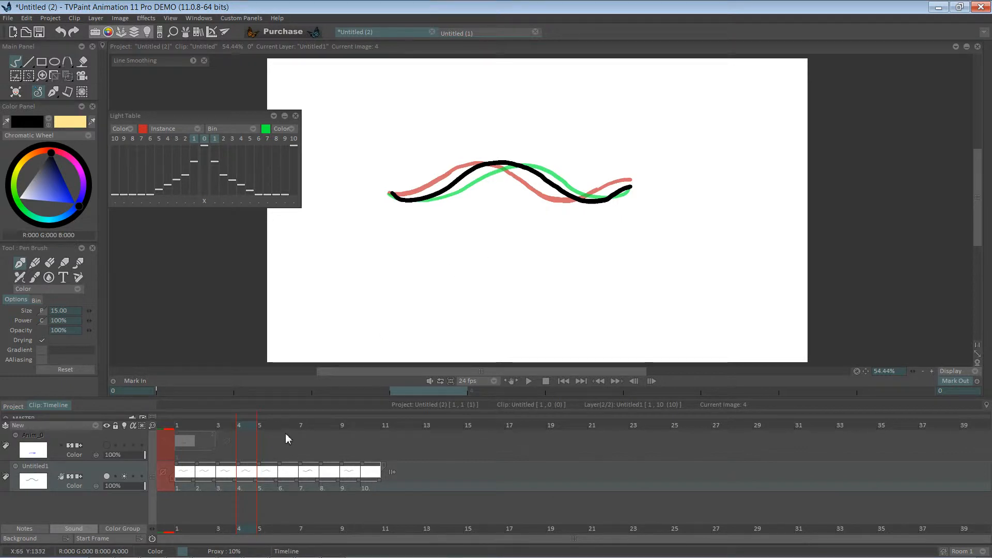
# Draw an in-between wave on frame 6 of the wave layer
pyautogui.click(289, 456)
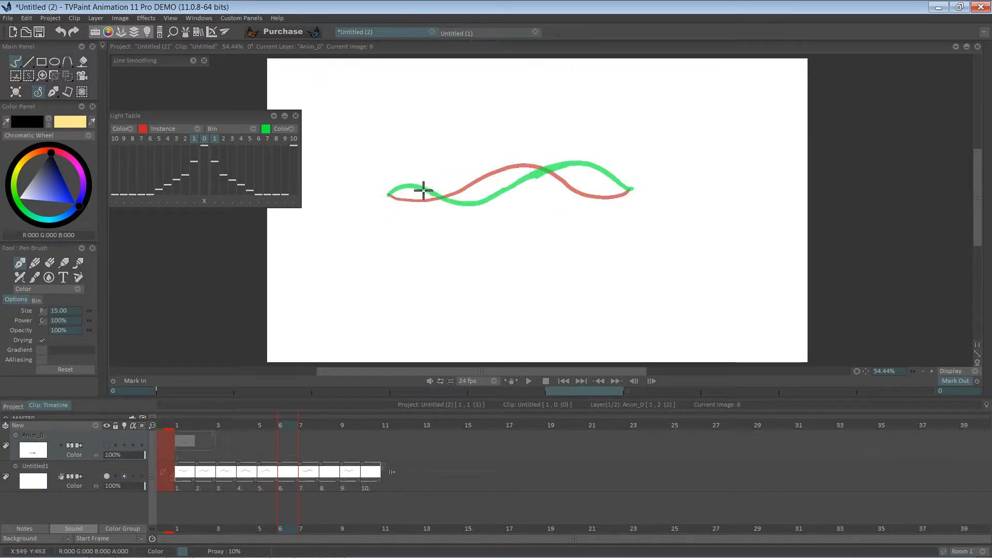
pyautogui.click(391, 196)
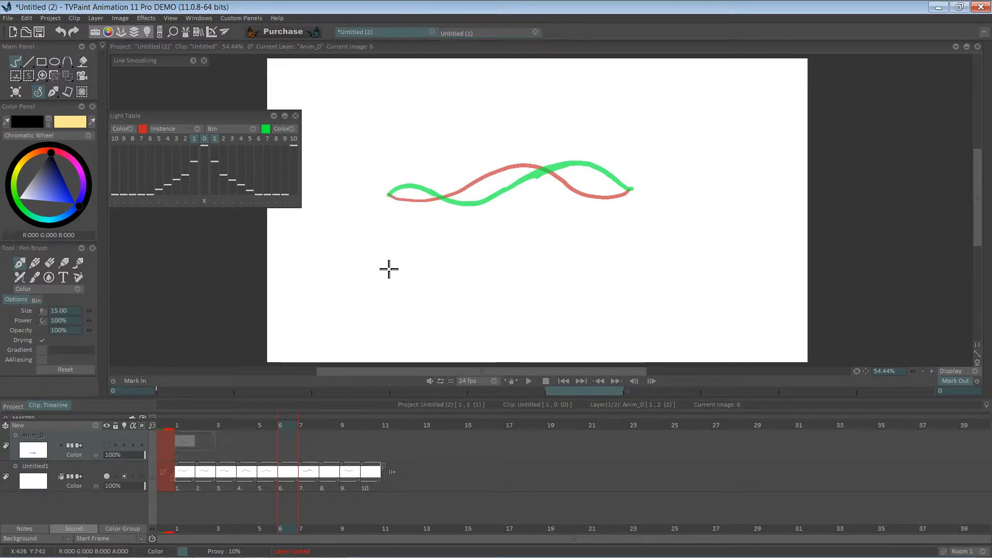
pyautogui.click(290, 482)
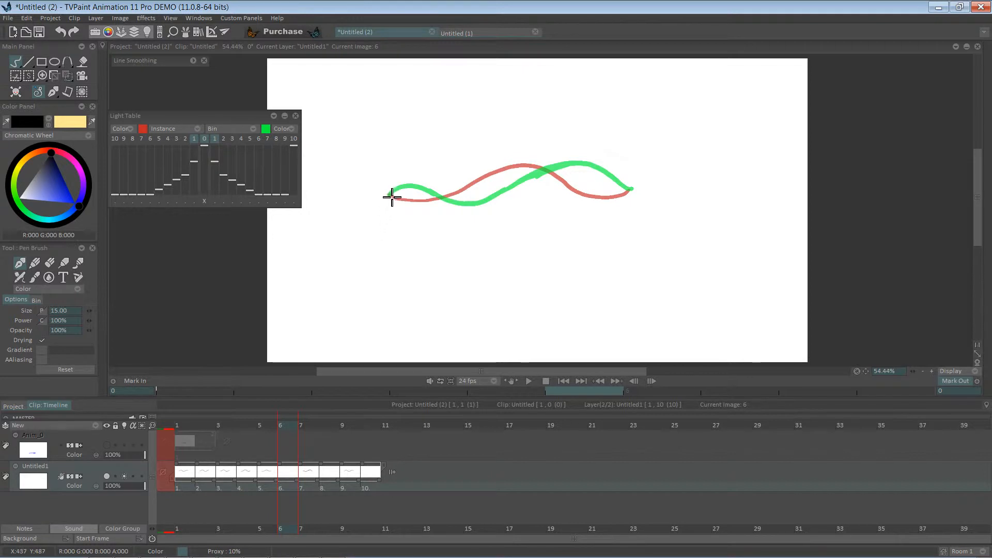
pyautogui.moveTo(395, 194)
pyautogui.mouseDown()
pyautogui.moveTo(464, 203)
pyautogui.moveTo(536, 165)
pyautogui.moveTo(569, 166)
pyautogui.moveTo(625, 198)
pyautogui.mouseUp()
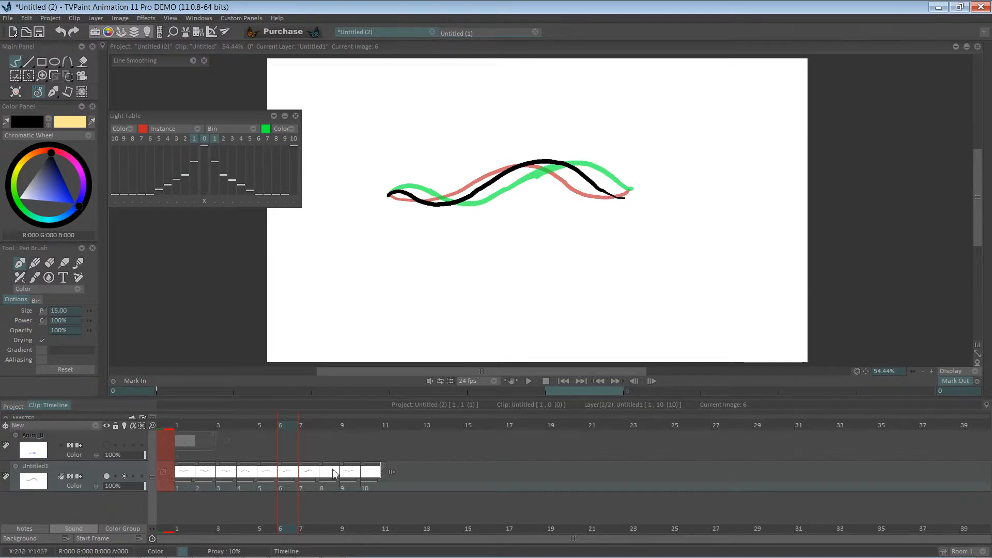
# Draw an in-between wave on frame 8 in two strokes following the onion skins
pyautogui.click(331, 486)
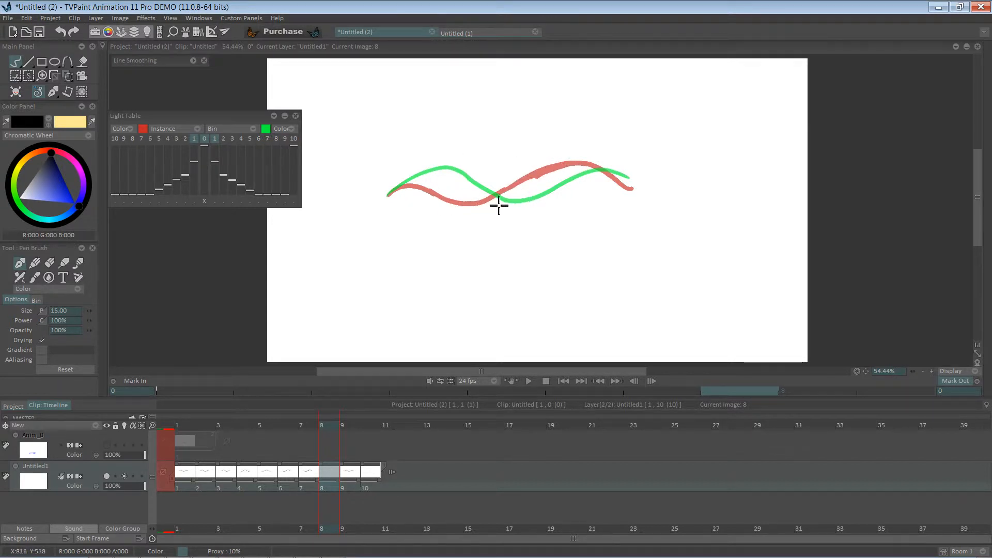
pyautogui.moveTo(389, 196)
pyautogui.mouseDown()
pyautogui.moveTo(428, 173)
pyautogui.moveTo(462, 184)
pyautogui.mouseUp()
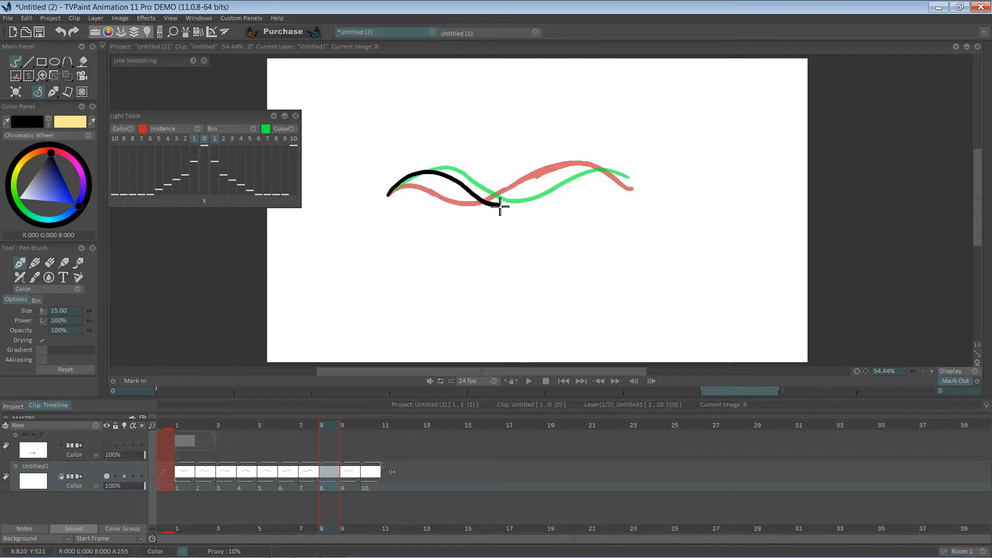
pyautogui.moveTo(501, 206)
pyautogui.mouseDown()
pyautogui.moveTo(585, 169)
pyautogui.moveTo(630, 183)
pyautogui.mouseUp()
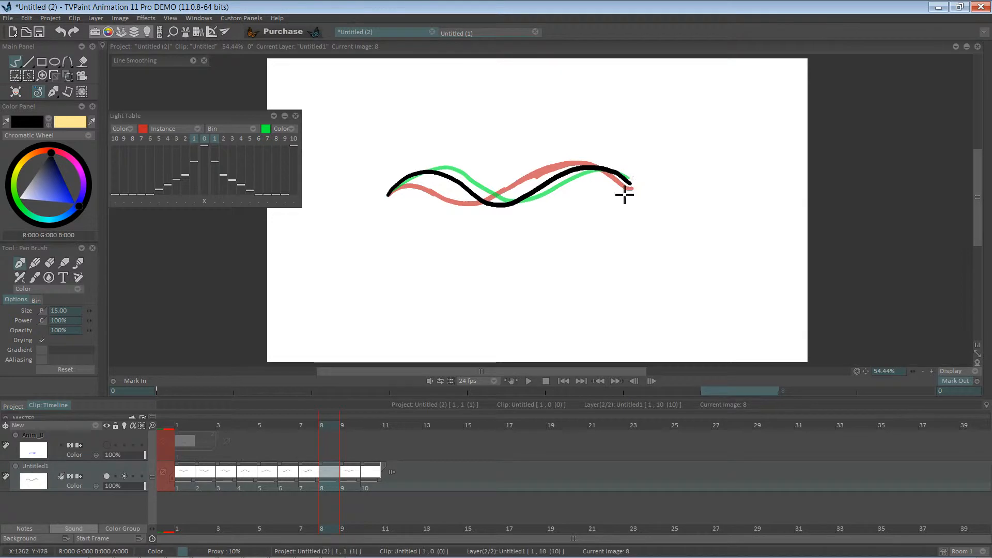
pyautogui.click(370, 427)
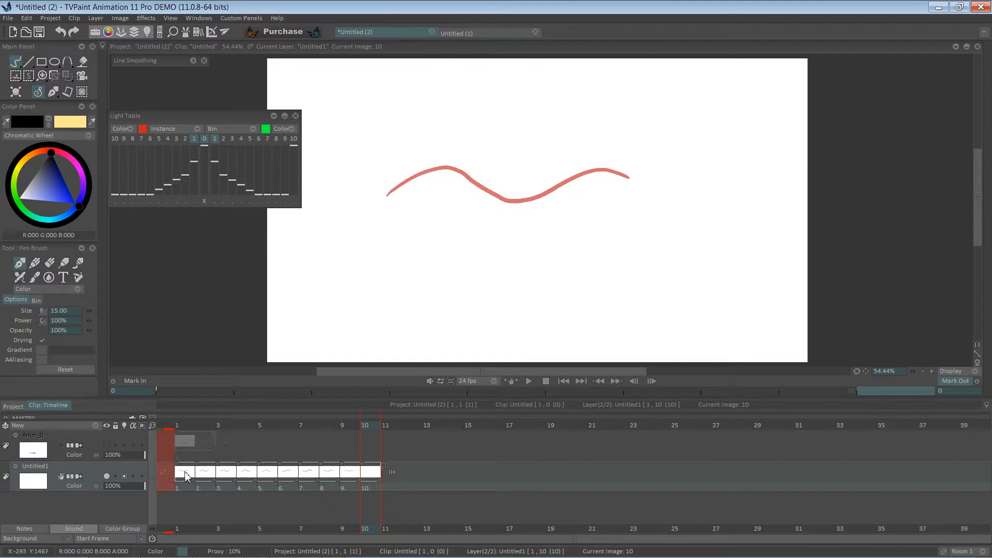
pyautogui.click(187, 493)
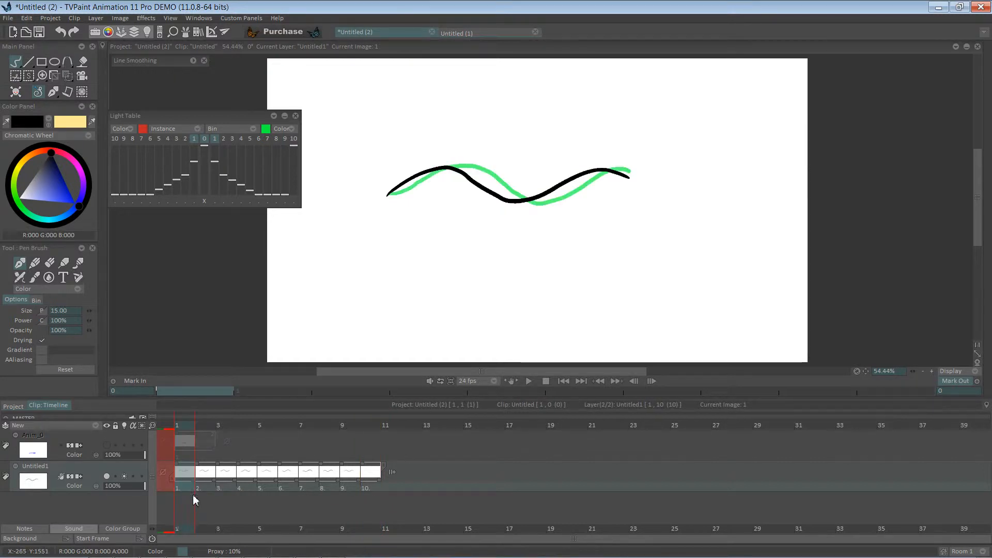
pyautogui.click(390, 488)
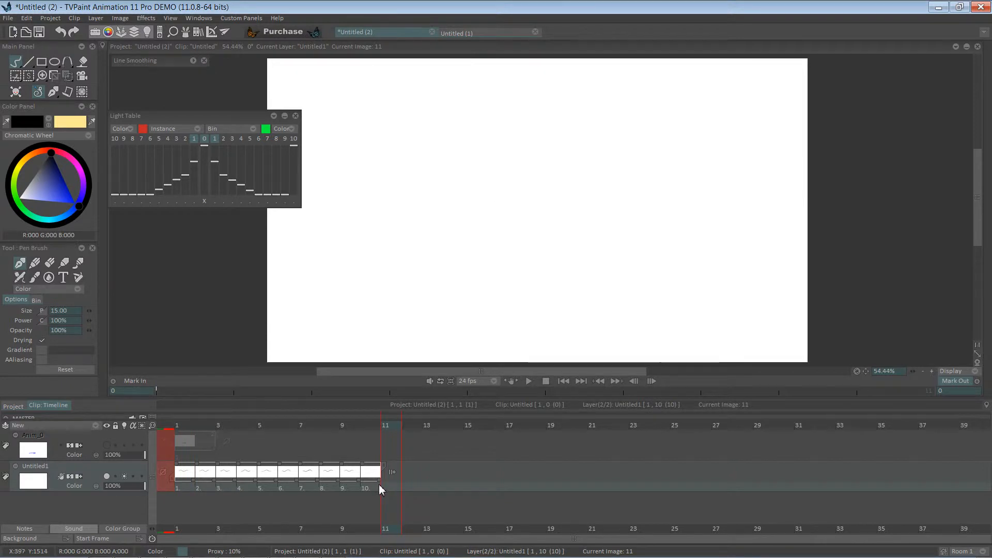
pyautogui.hotkey('ctrl', 'v')
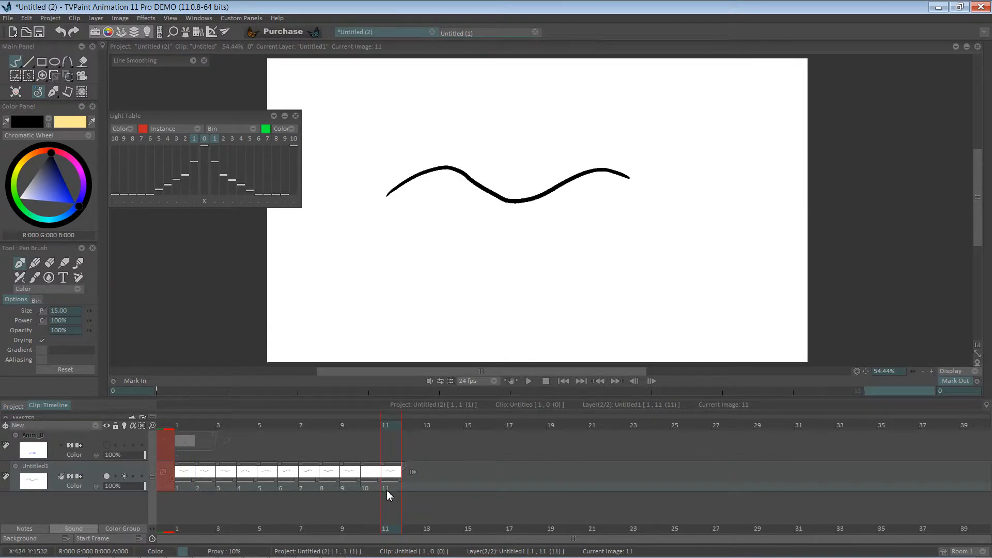
pyautogui.click(370, 427)
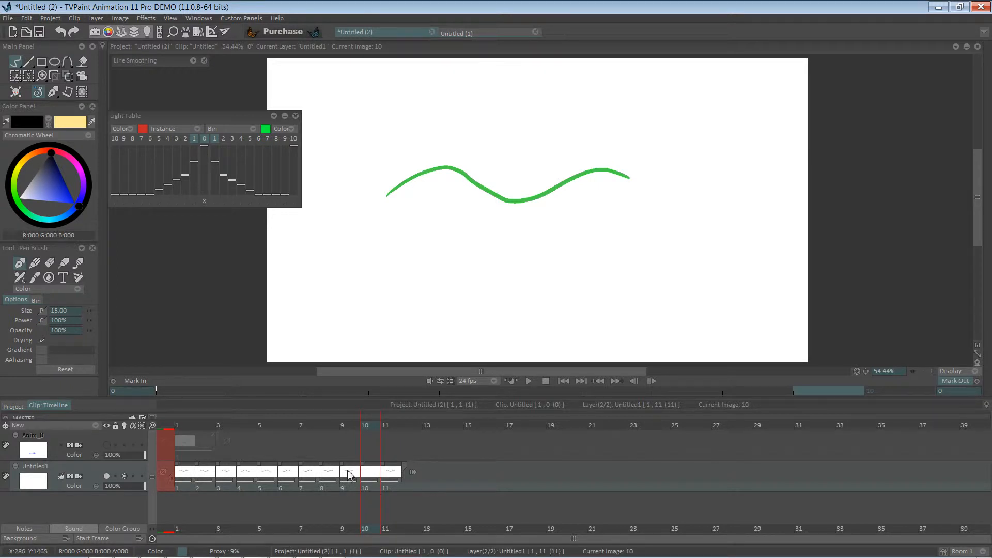
pyautogui.hotkey('ctrl', 'z')
pyautogui.hotkey('ctrl', 'z')
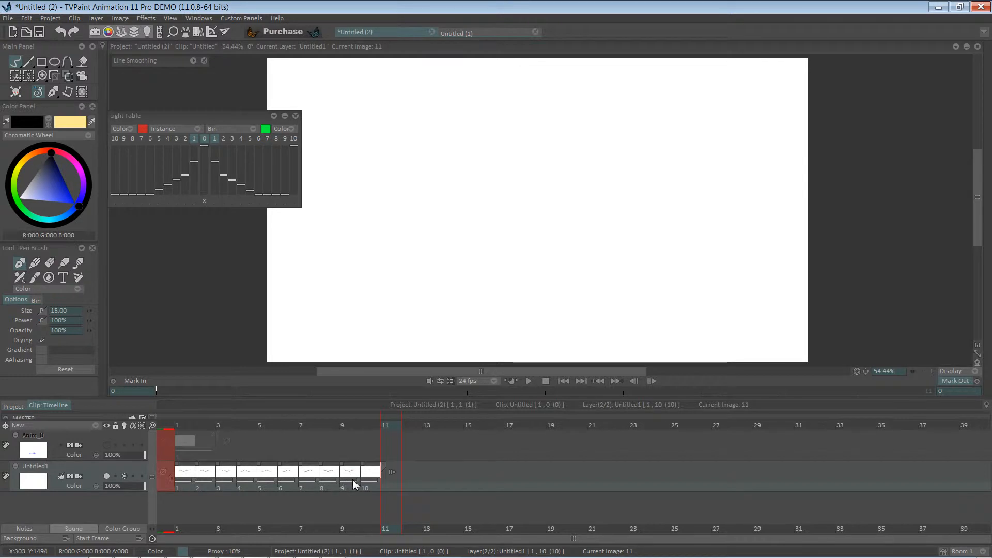
# Shorten the wave layer to nine images by cutting off the last image
pyautogui.press('Left')
pyautogui.press('Left')
pyautogui.press('Left')
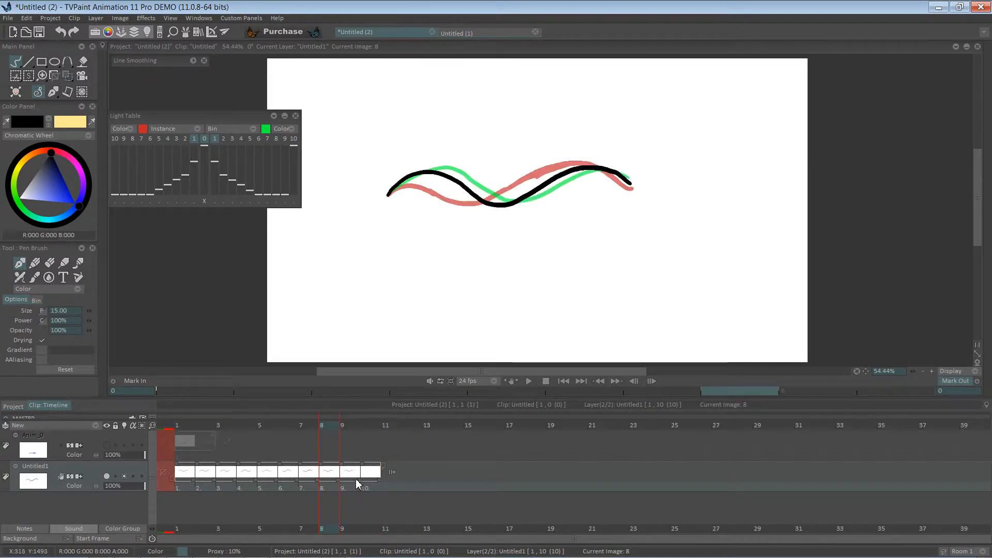
pyautogui.moveTo(349, 427)
pyautogui.mouseDown()
pyautogui.moveTo(310, 434)
pyautogui.moveTo(357, 430)
pyautogui.mouseUp()
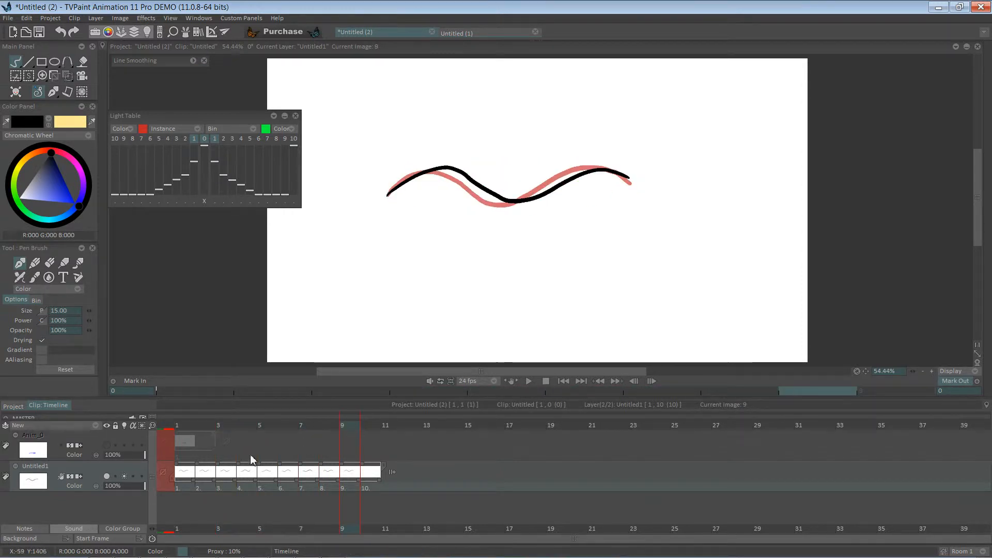
pyautogui.moveTo(187, 426); pyautogui.dragTo(356, 413)
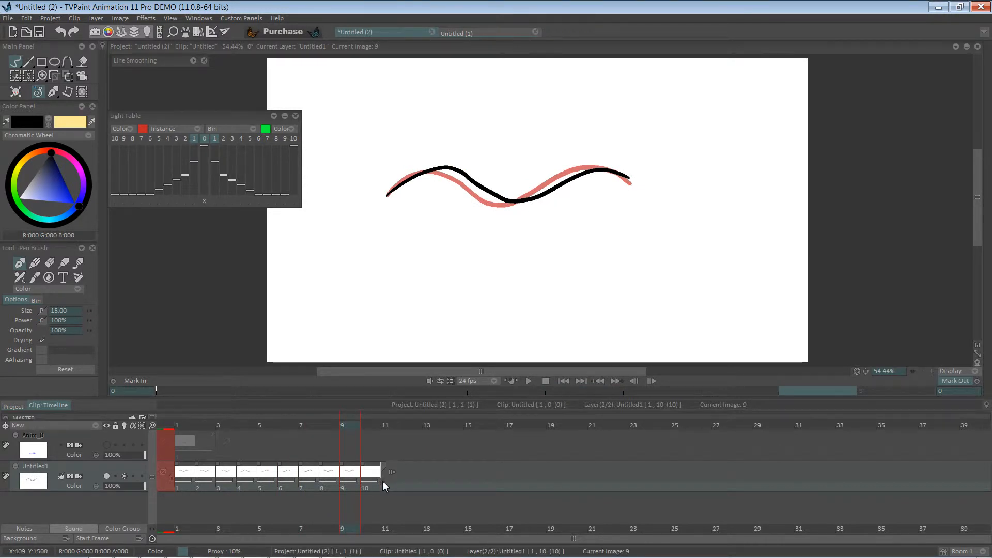
pyautogui.moveTo(383, 469); pyautogui.dragTo(361, 472)
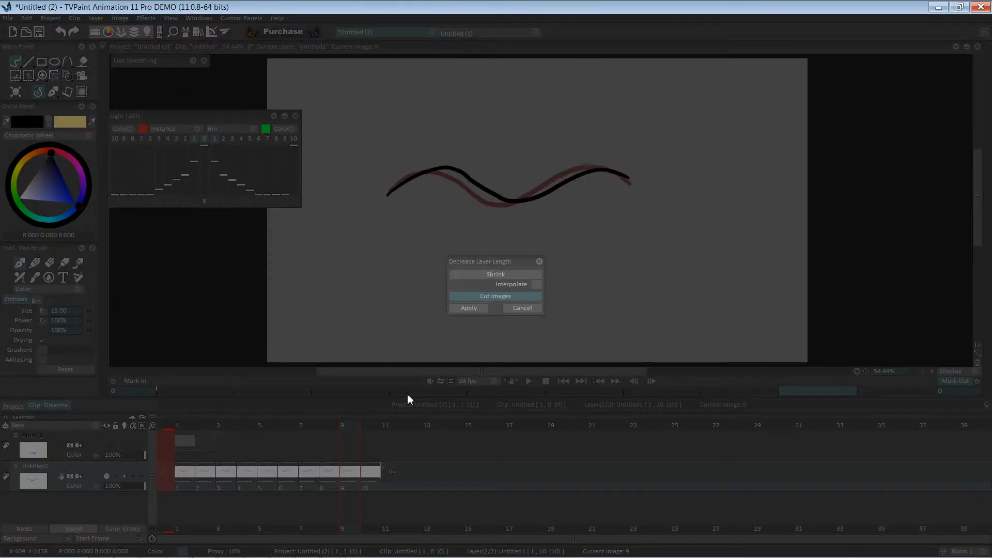
pyautogui.click(479, 309)
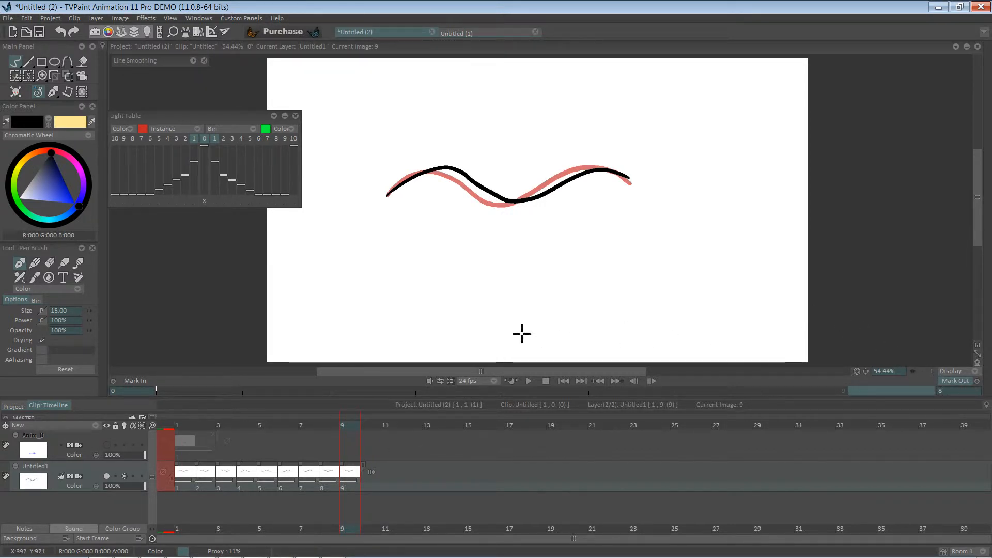
# Play back the nine-image wave animation
pyautogui.click(529, 381)
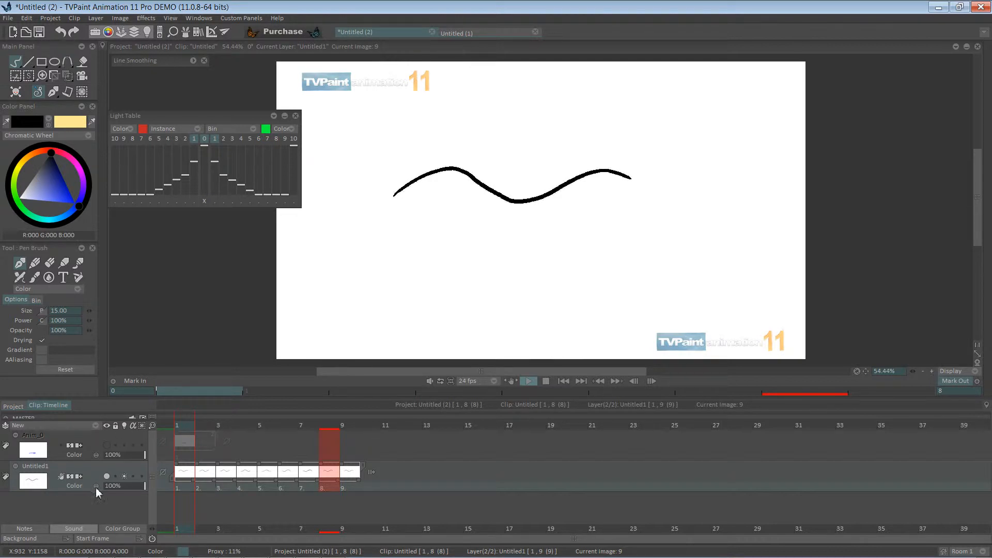
pyautogui.click(47, 466)
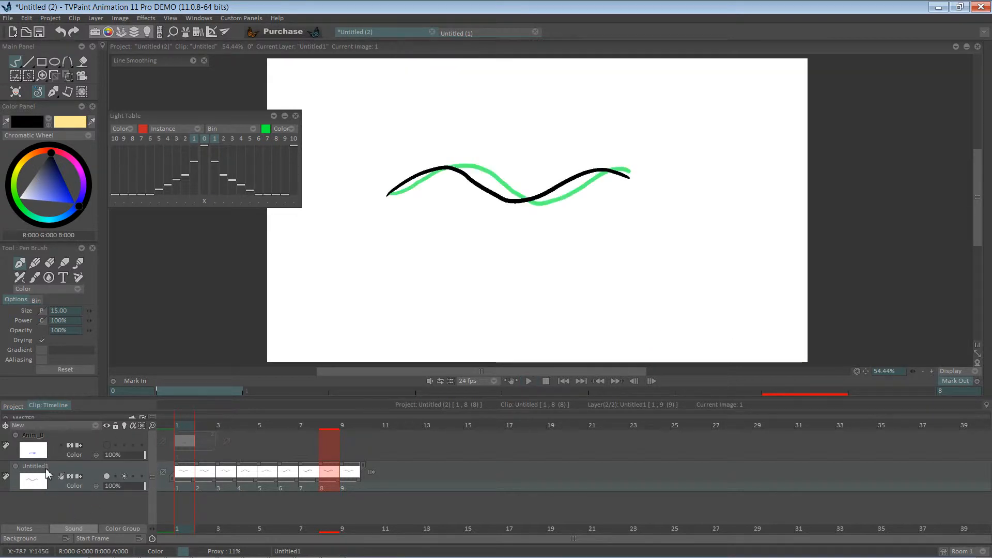
# Duplicate the wave layer
pyautogui.rightClick(101, 466)
pyautogui.click(139, 428)
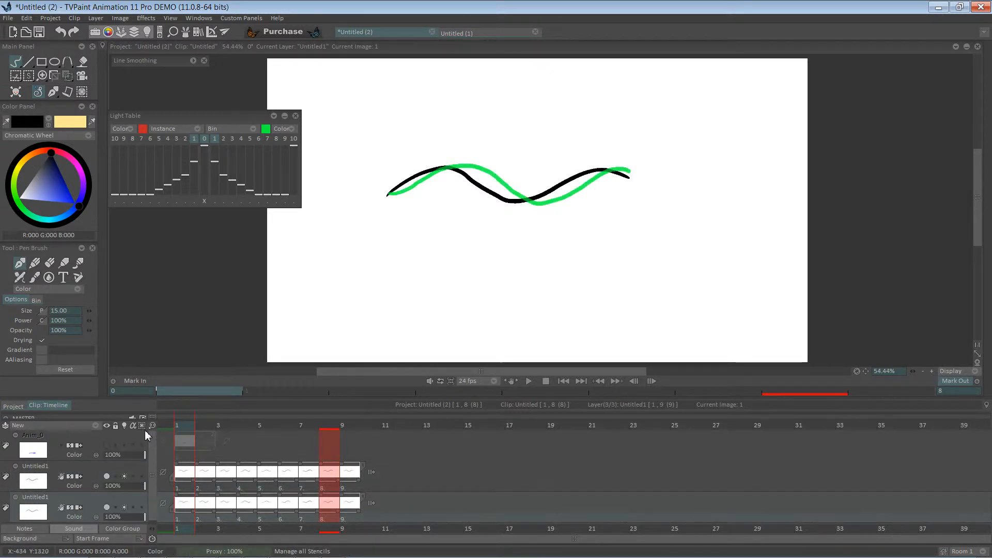
# Select all images on the copied layer and move its waves down below the originals with the Transform tool
pyautogui.moveTo(182, 525); pyautogui.dragTo(352, 514)
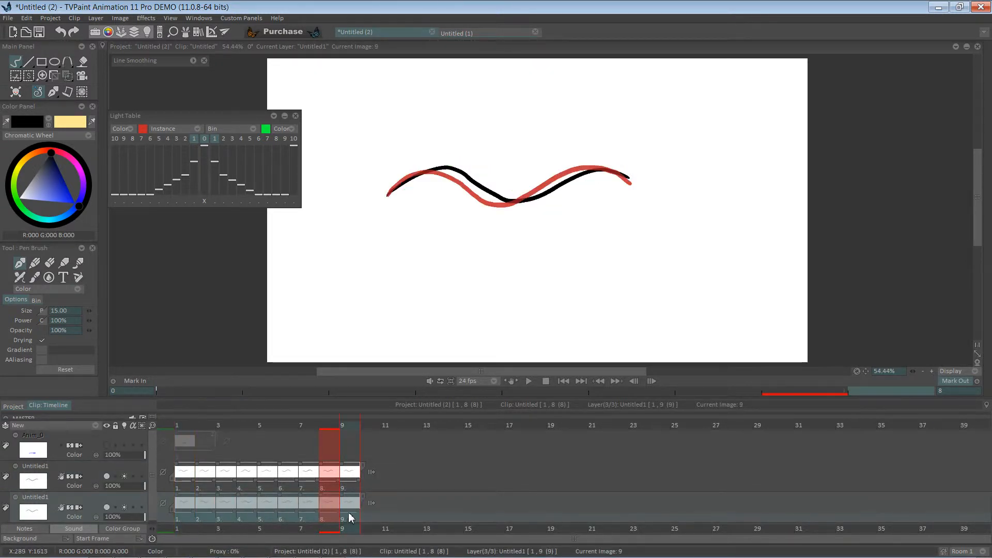
pyautogui.click(72, 76)
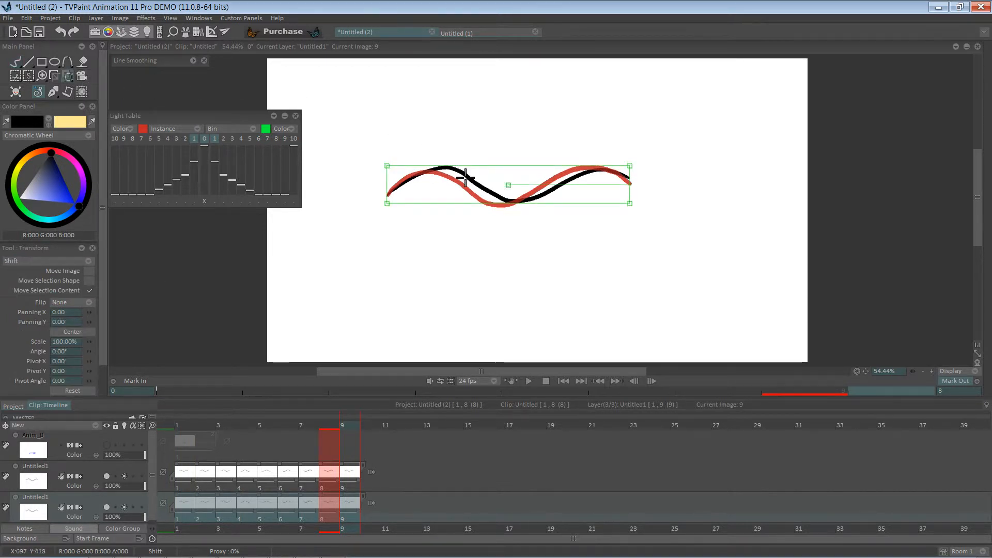
pyautogui.moveTo(512, 187); pyautogui.dragTo(509, 219)
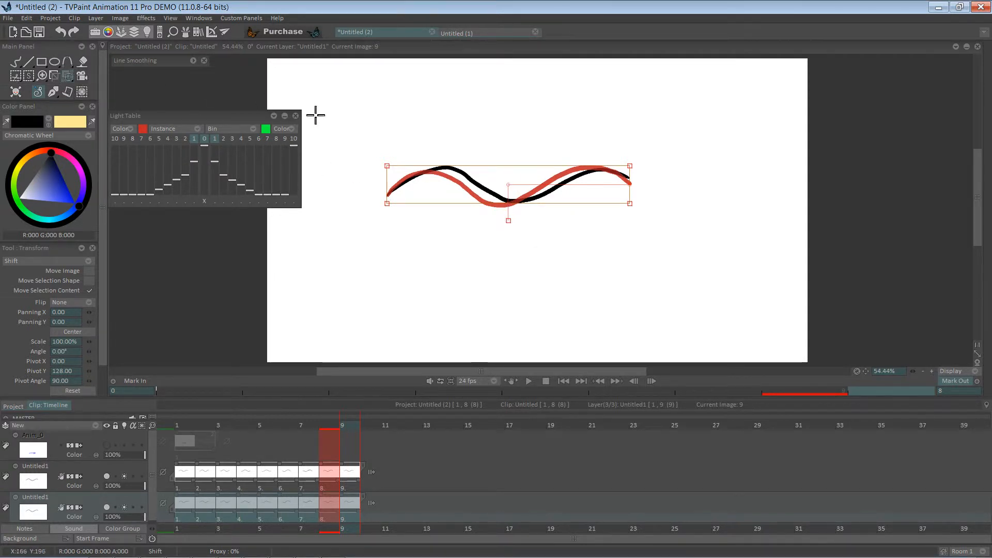
pyautogui.moveTo(489, 195); pyautogui.dragTo(489, 259)
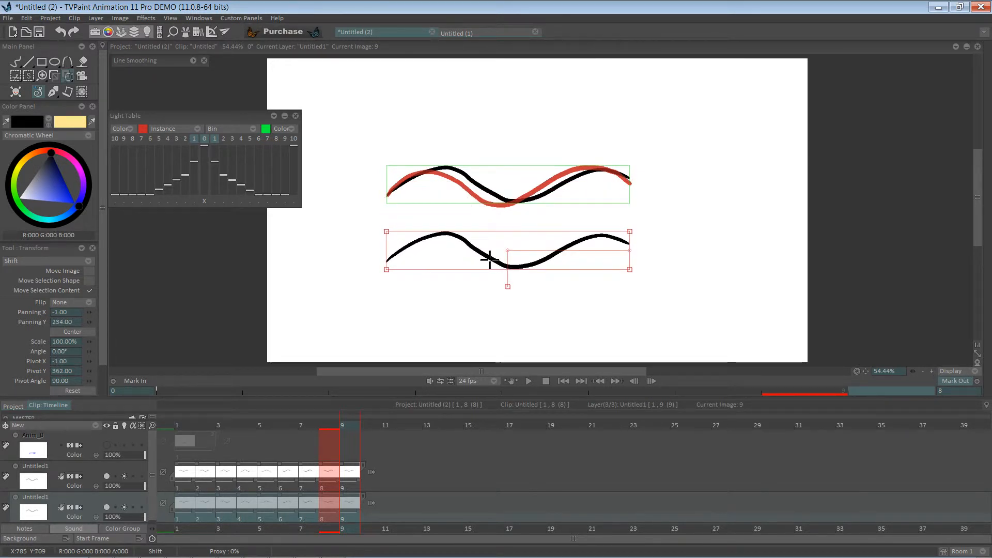
# Apply the moved waves and play back both wave layers together
pyautogui.press('Return')
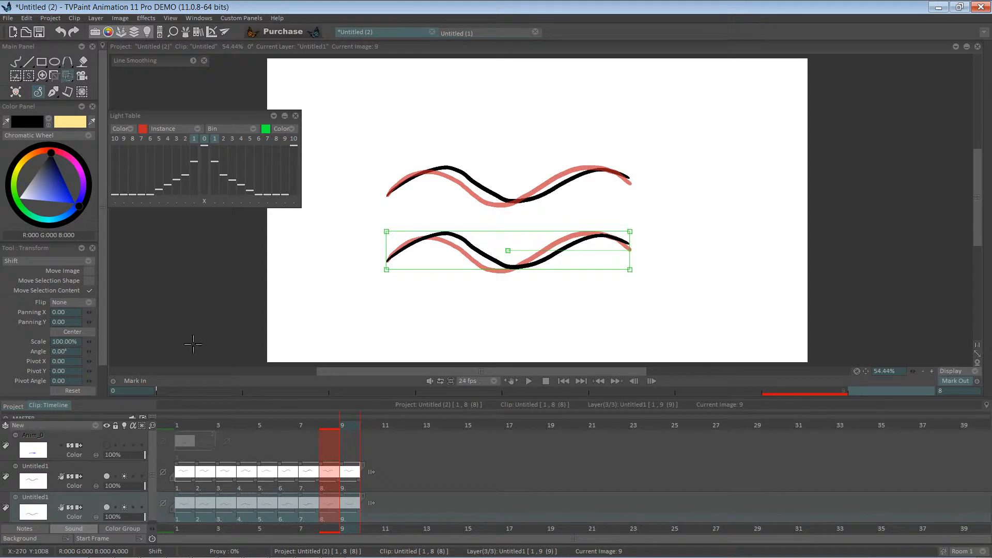
pyautogui.click(529, 381)
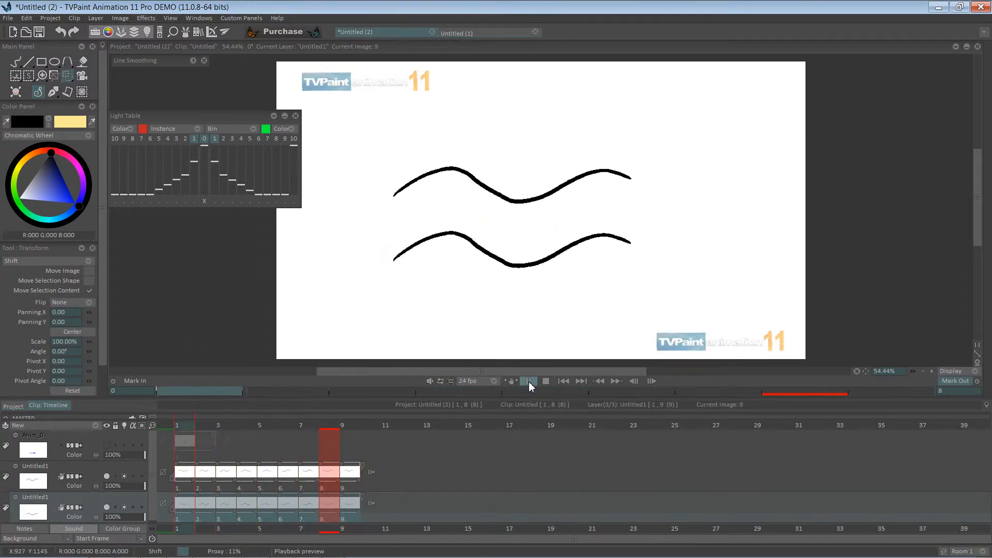
pyautogui.click(529, 381)
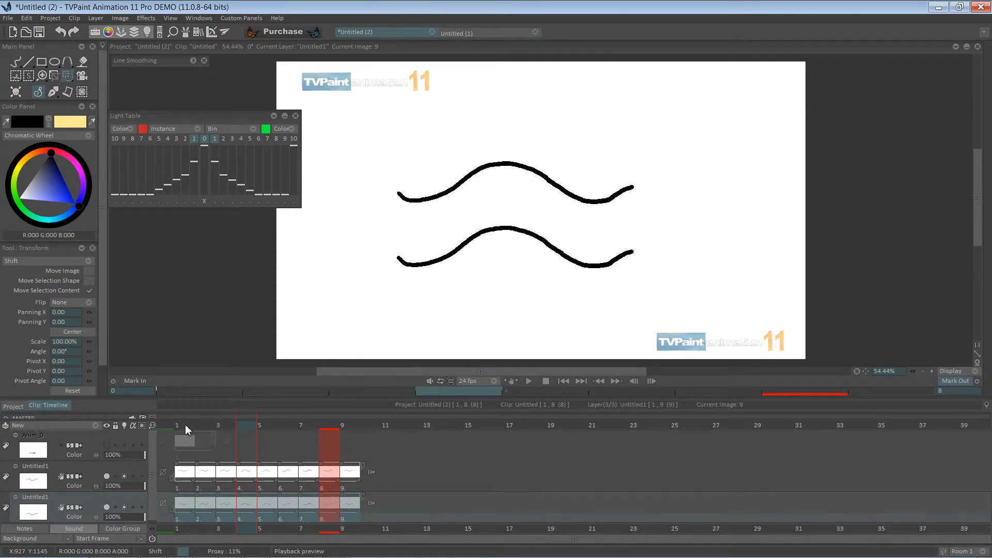
pyautogui.click(179, 427)
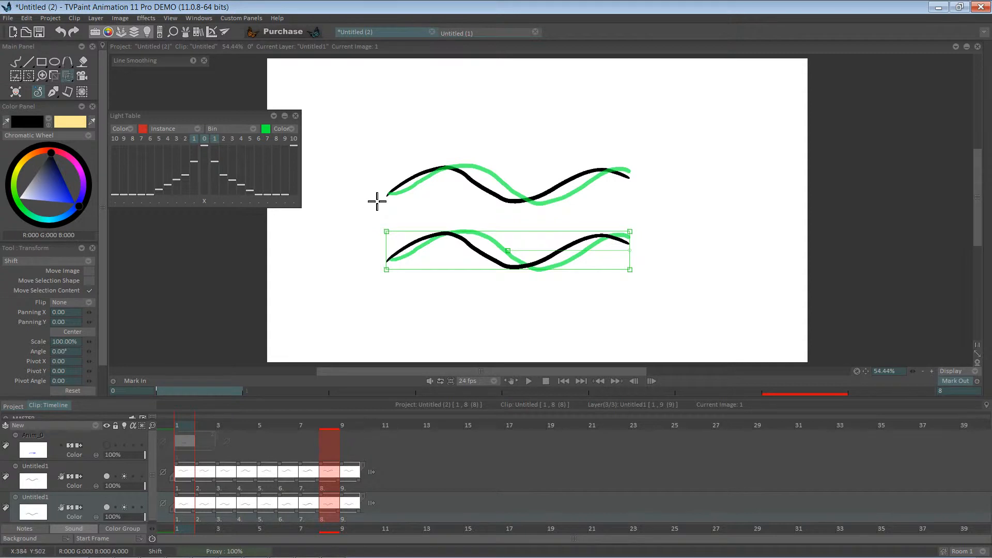
pyautogui.rightClick(85, 470)
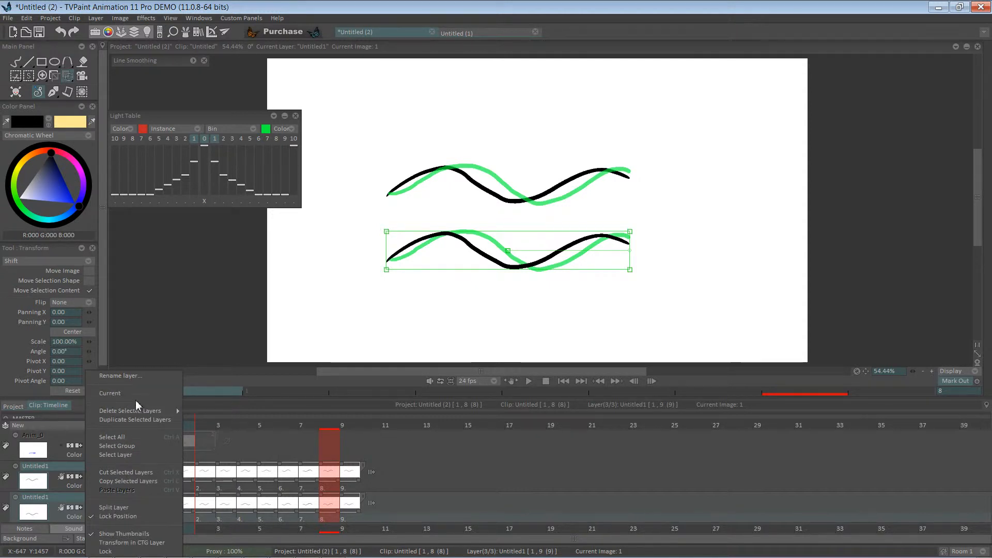
pyautogui.click(122, 437)
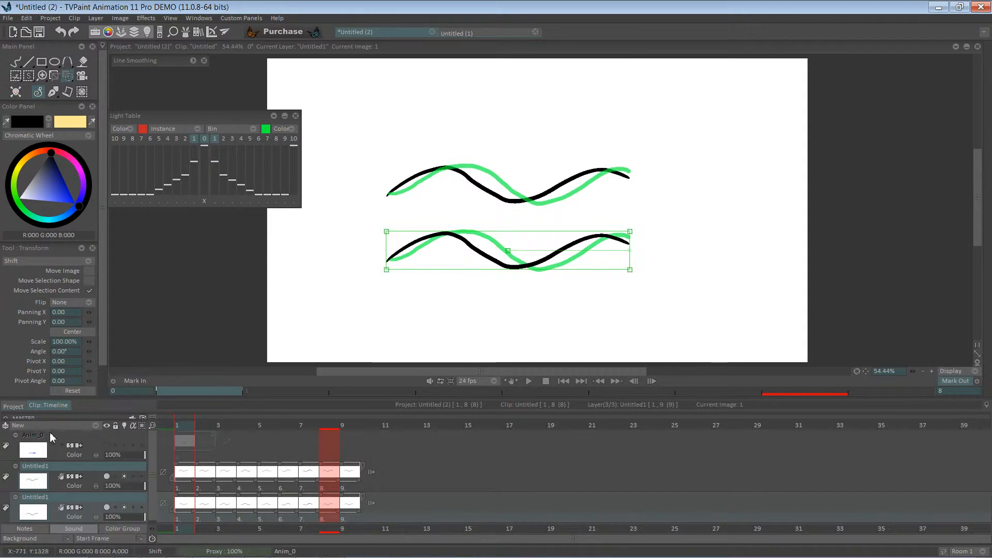
pyautogui.scroll(-1, 146, 470)
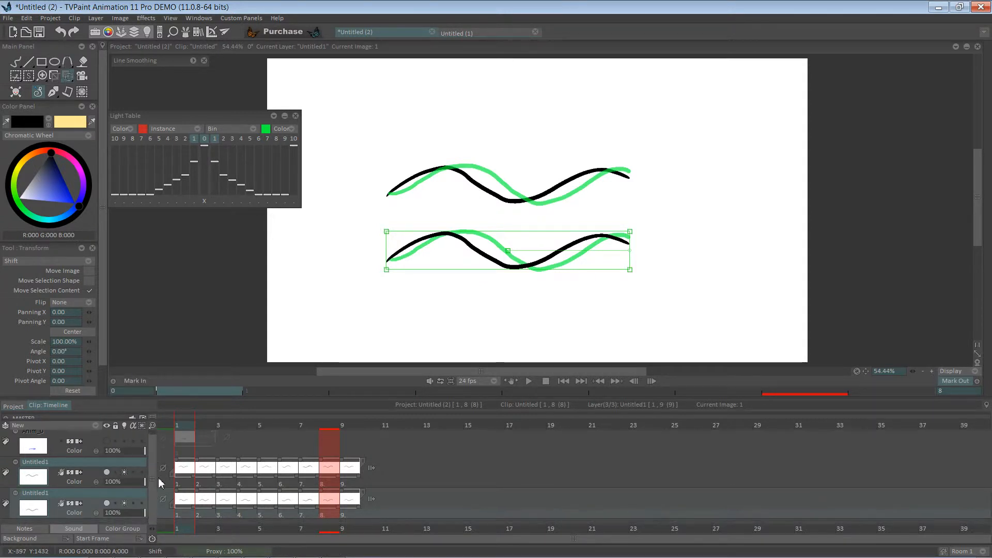
pyautogui.click(85, 515)
pyautogui.click(86, 508)
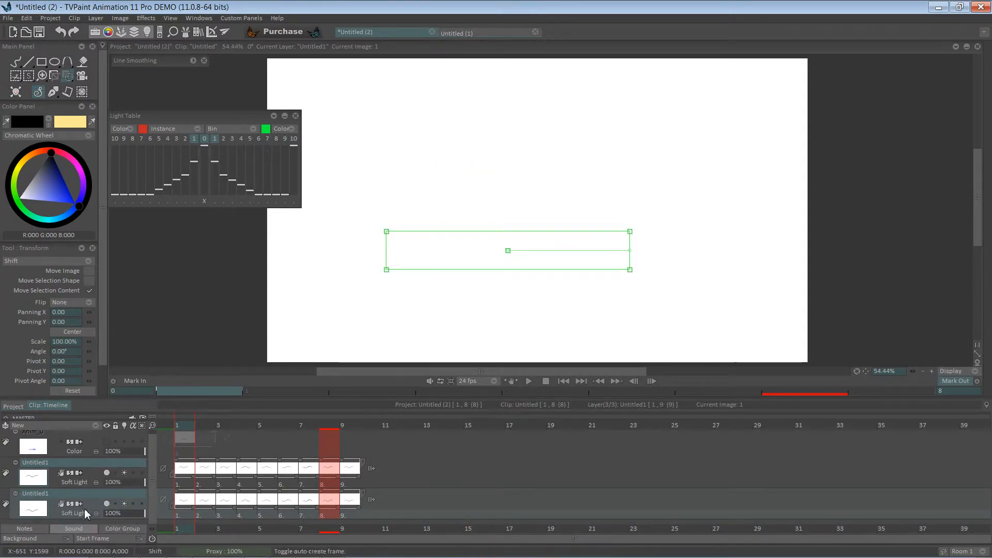
pyautogui.click(86, 514)
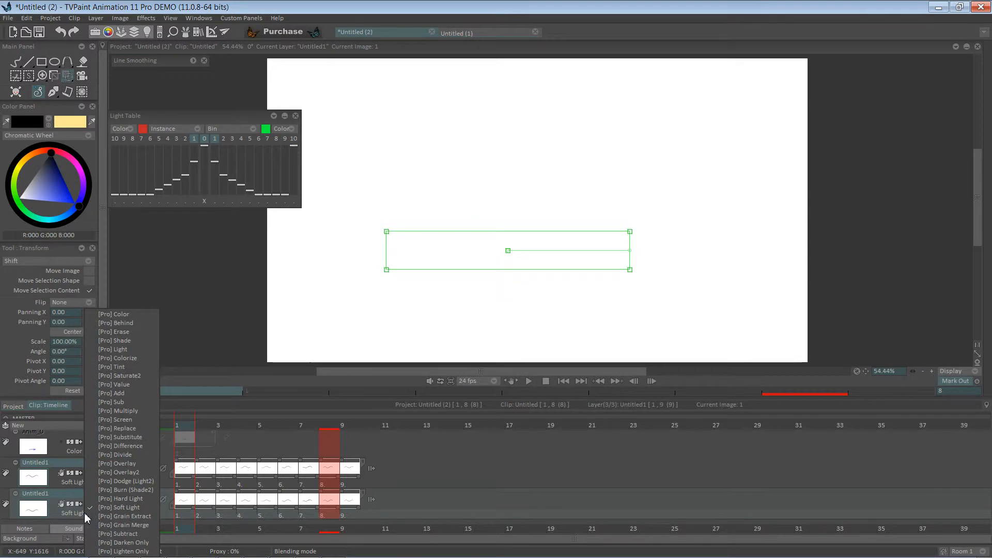
pyautogui.click(93, 315)
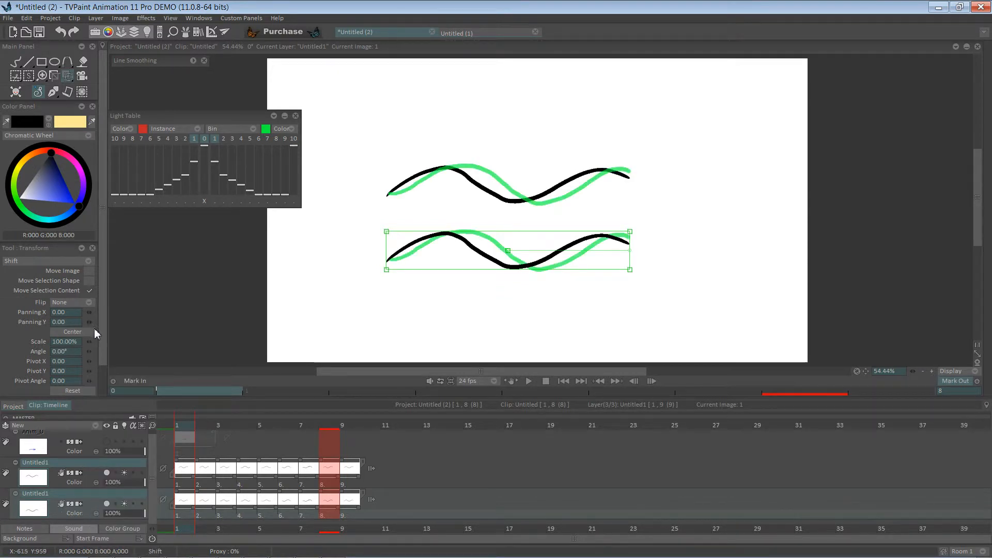
# On the lower wave layer at image 1, draw the flag's left and right vertical edges joining both waves with the Pen brush
pyautogui.click(187, 456)
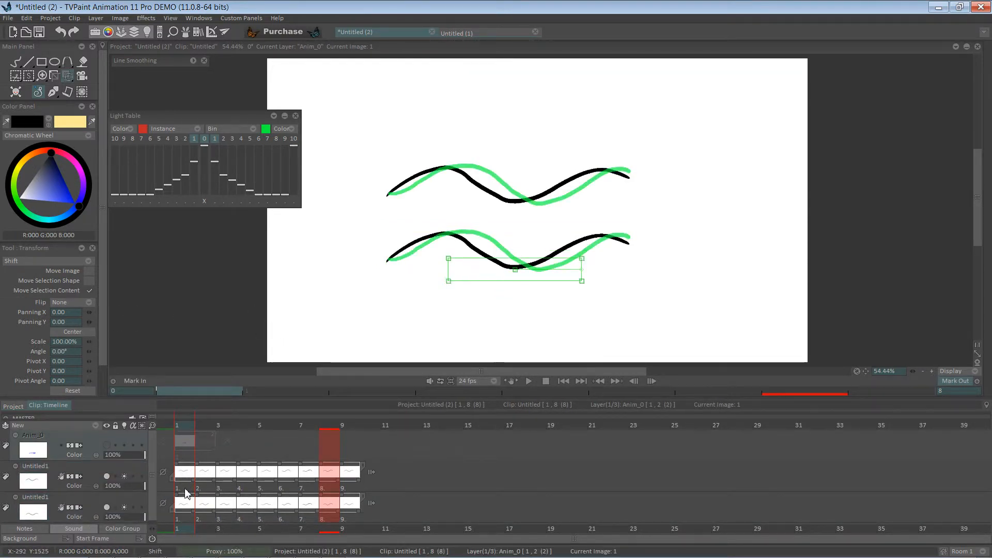
pyautogui.click(187, 489)
pyautogui.moveTo(389, 198)
pyautogui.mouseDown()
pyautogui.moveTo(393, 232)
pyautogui.moveTo(392, 204)
pyautogui.mouseUp()
pyautogui.click(187, 509)
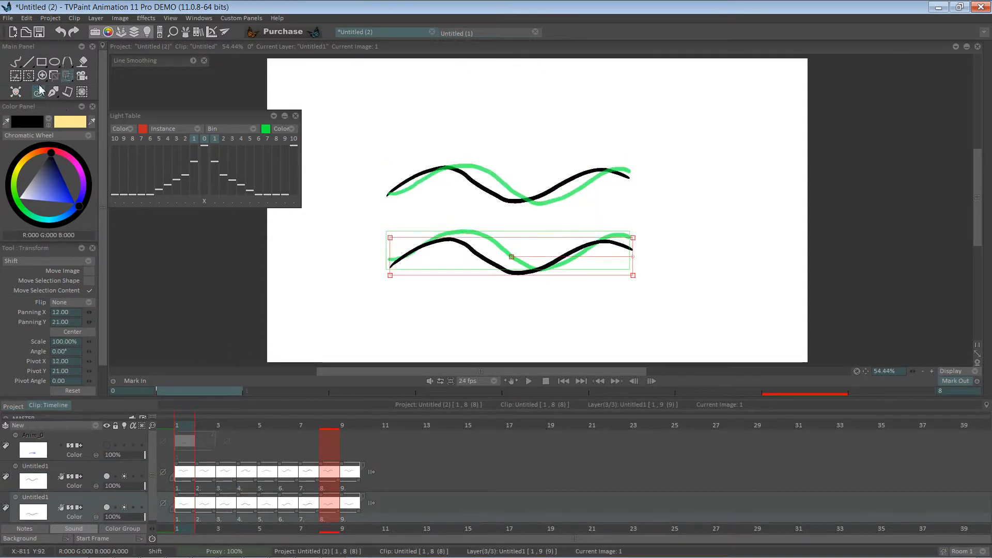
pyautogui.click(16, 61)
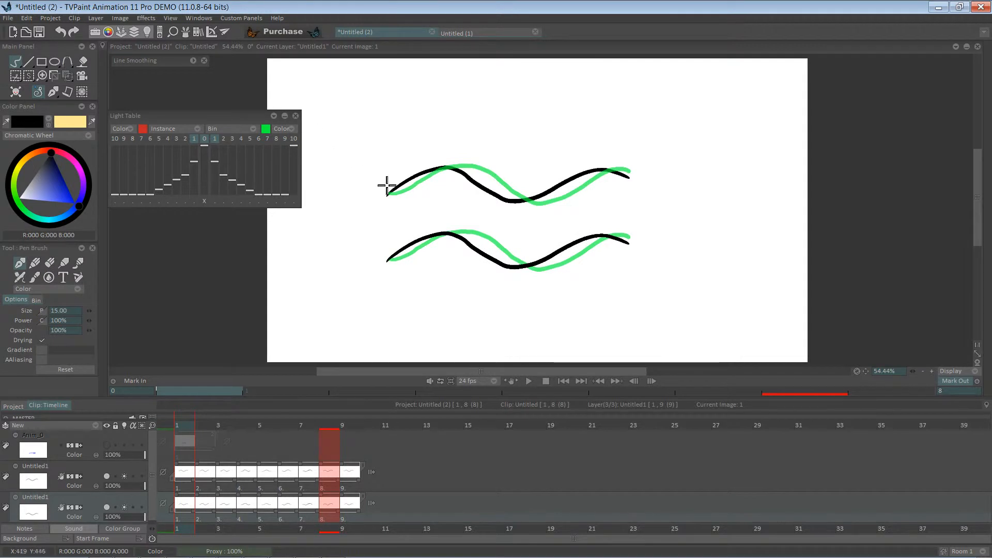
pyautogui.moveTo(387, 194); pyautogui.dragTo(396, 257)
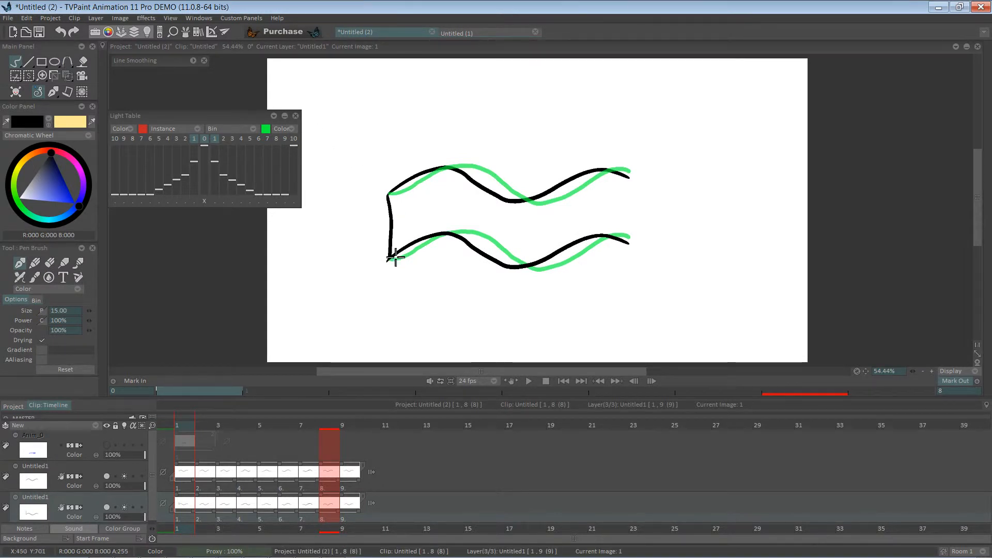
pyautogui.moveTo(629, 182); pyautogui.dragTo(625, 227)
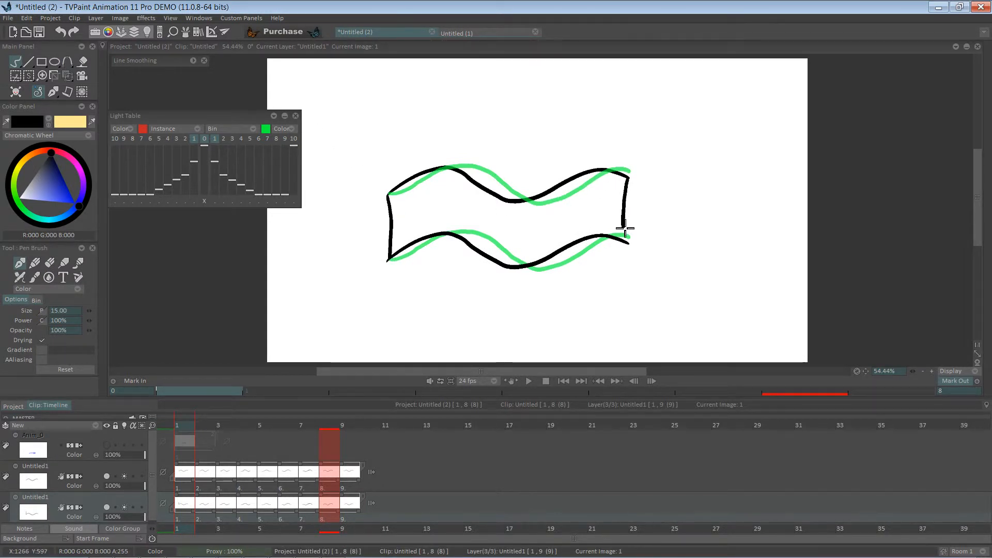
# Step through images 2 to 5, drawing the flag's left and right edges between the waves on each
pyautogui.press('Right')
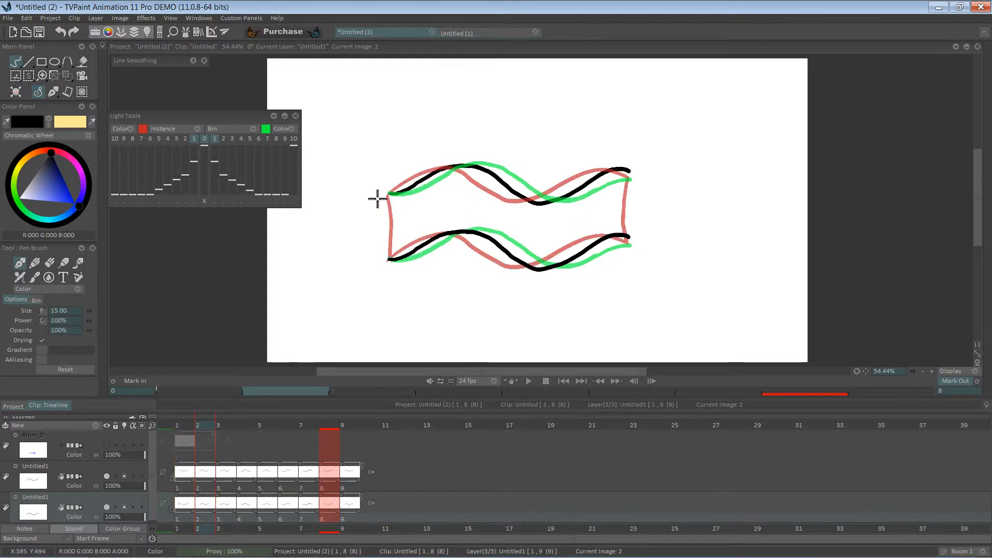
pyautogui.moveTo(392, 199); pyautogui.dragTo(397, 244)
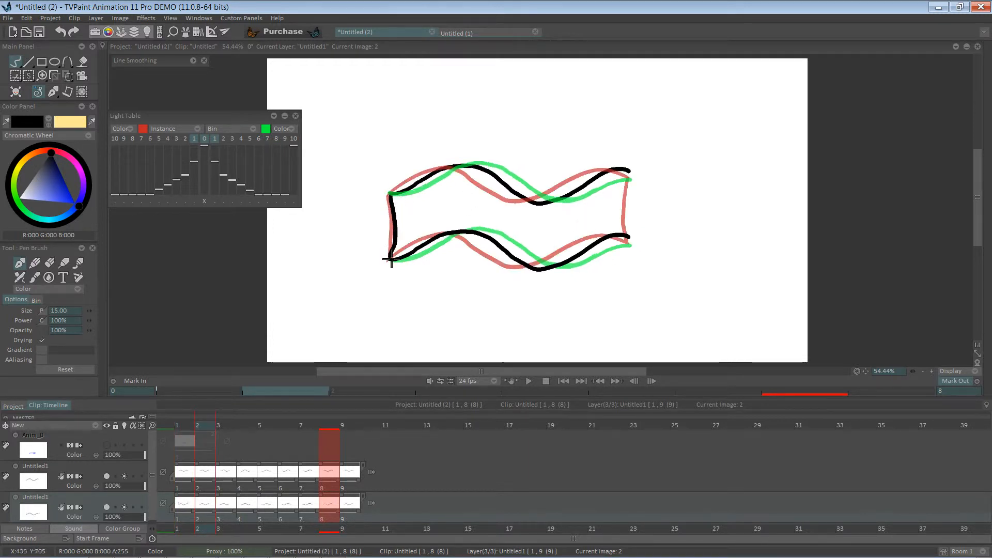
pyautogui.moveTo(629, 173); pyautogui.dragTo(627, 237)
pyautogui.press('Right')
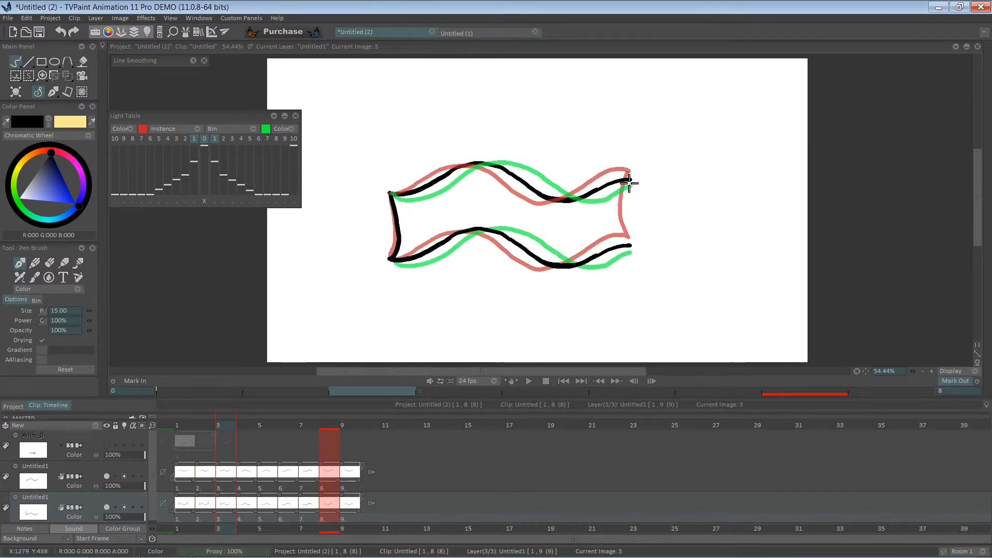
pyautogui.moveTo(629, 181)
pyautogui.mouseDown()
pyautogui.moveTo(620, 219)
pyautogui.moveTo(629, 245)
pyautogui.mouseUp()
pyautogui.press('Right')
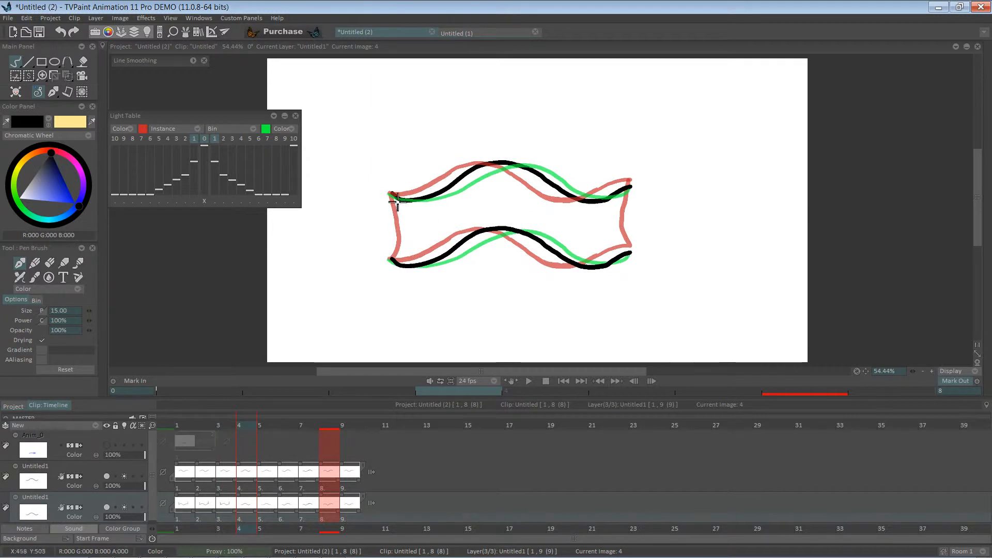
pyautogui.moveTo(391, 196); pyautogui.dragTo(397, 262)
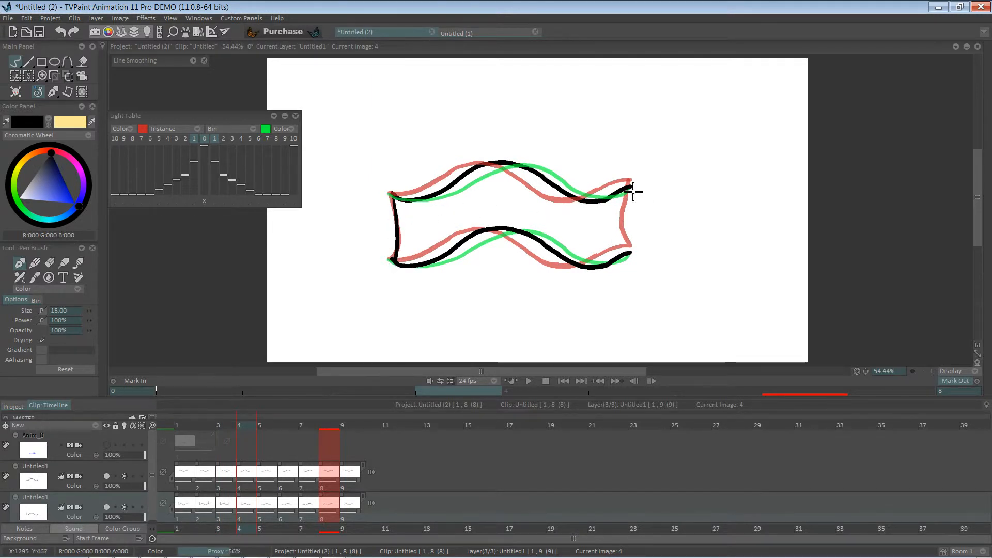
pyautogui.moveTo(630, 185); pyautogui.dragTo(631, 253)
pyautogui.press('Right')
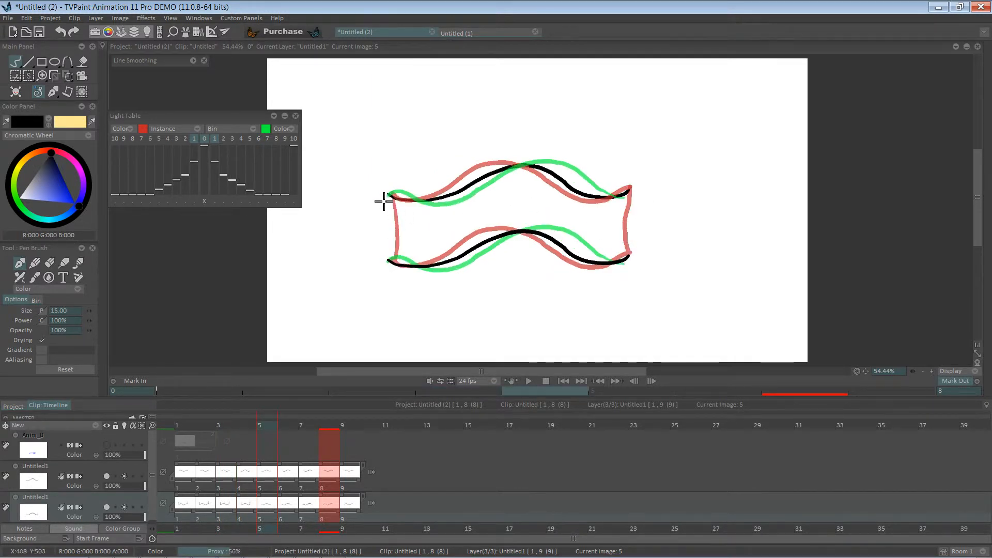
pyautogui.moveTo(392, 196); pyautogui.dragTo(390, 262)
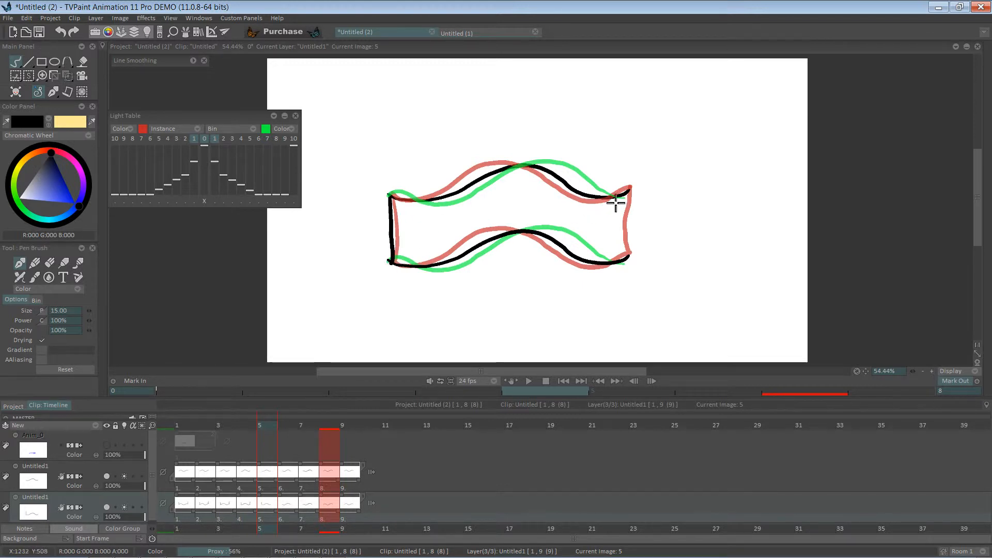
pyautogui.moveTo(628, 192); pyautogui.dragTo(627, 261)
# Step through images 6 to 9, drawing the flag's left and right edges between the waves on each
pyautogui.press('Right')
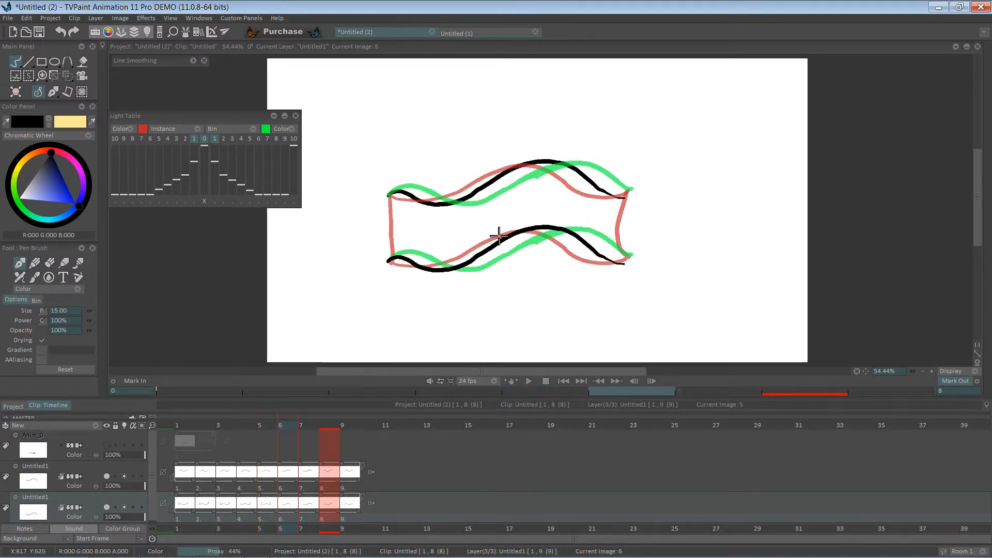
pyautogui.moveTo(390, 197); pyautogui.dragTo(392, 245)
pyautogui.moveTo(626, 195); pyautogui.dragTo(625, 261)
pyautogui.press('Right')
pyautogui.moveTo(390, 196); pyautogui.dragTo(389, 260)
pyautogui.moveTo(632, 190); pyautogui.dragTo(625, 258)
pyautogui.press('Right')
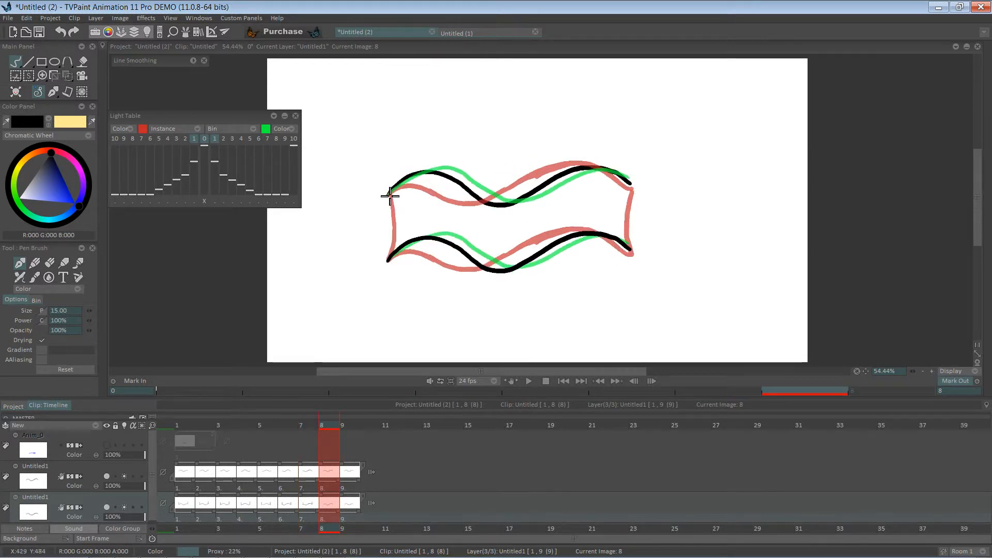
pyautogui.moveTo(391, 252); pyautogui.dragTo(389, 260)
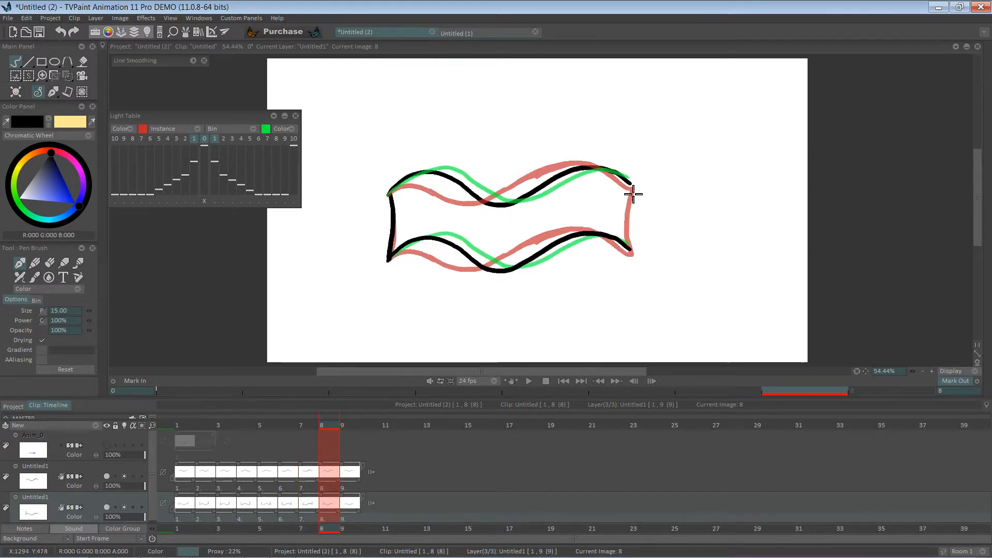
pyautogui.moveTo(633, 184); pyautogui.dragTo(627, 254)
pyautogui.press('Right')
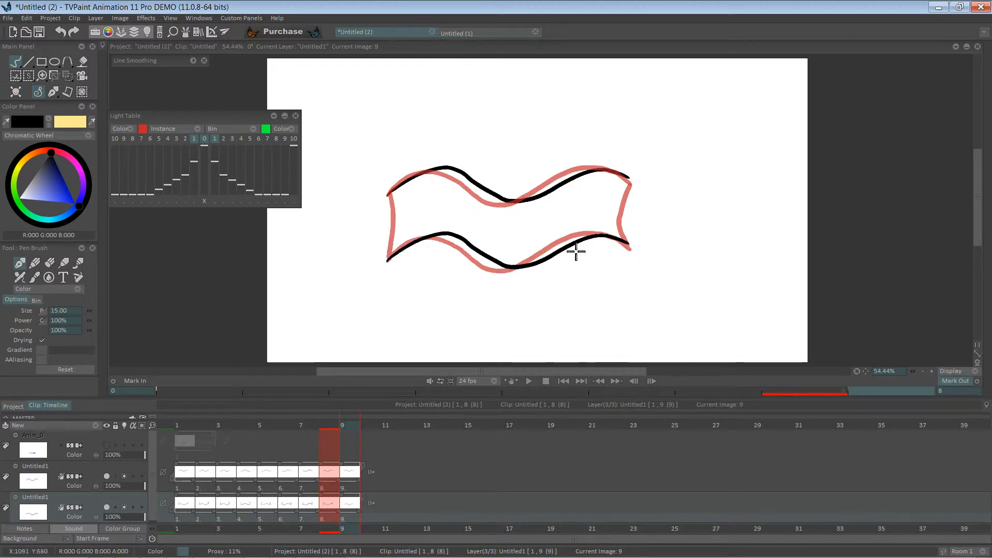
pyautogui.moveTo(391, 196); pyautogui.dragTo(393, 235)
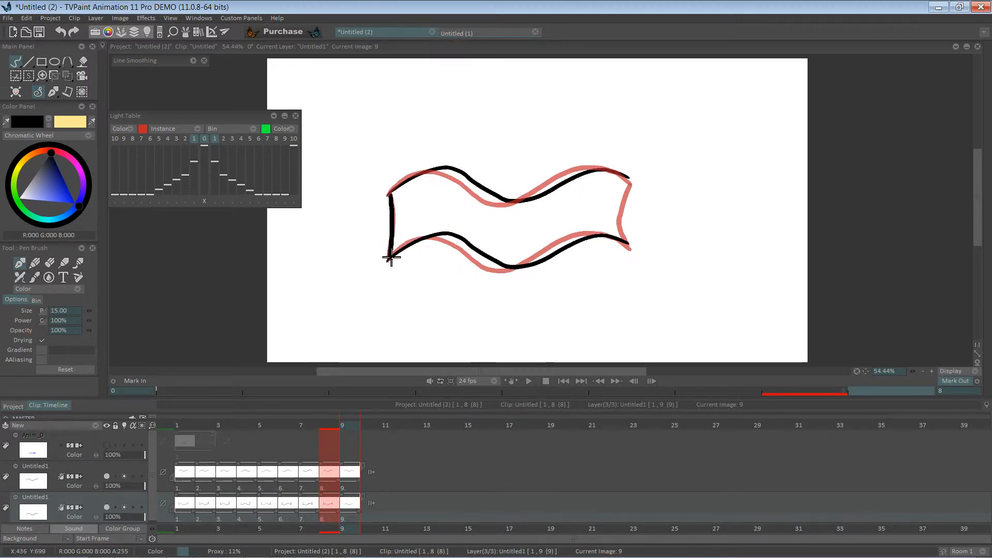
pyautogui.moveTo(630, 180); pyautogui.dragTo(627, 244)
pyautogui.press('Right')
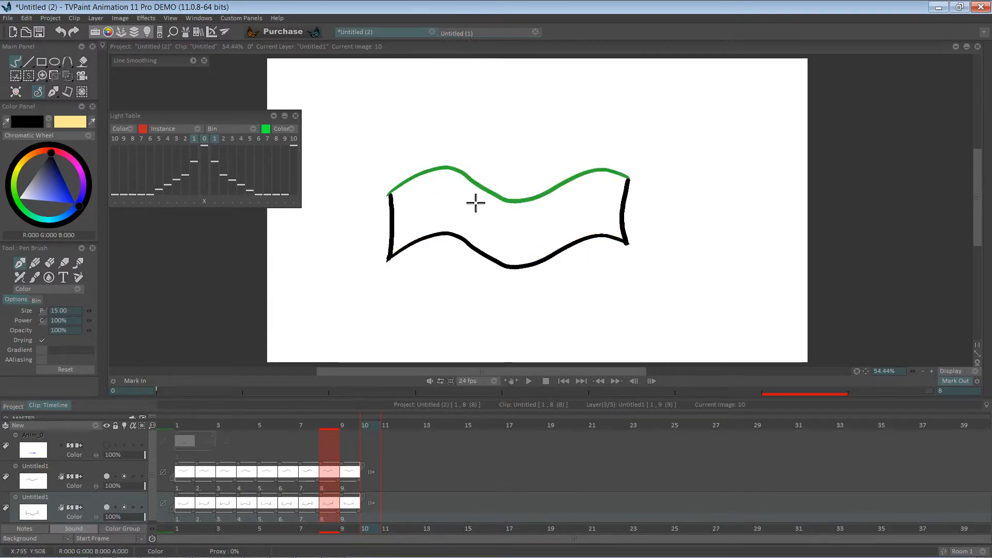
# Play back the waving flag animation, toggling the layer's onion skin display
pyautogui.click(528, 381)
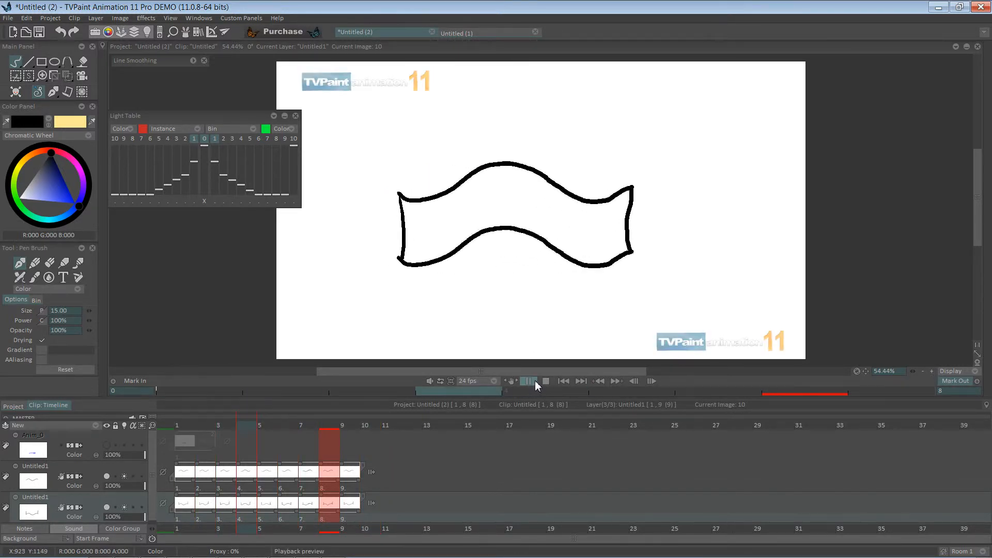
pyautogui.click(534, 381)
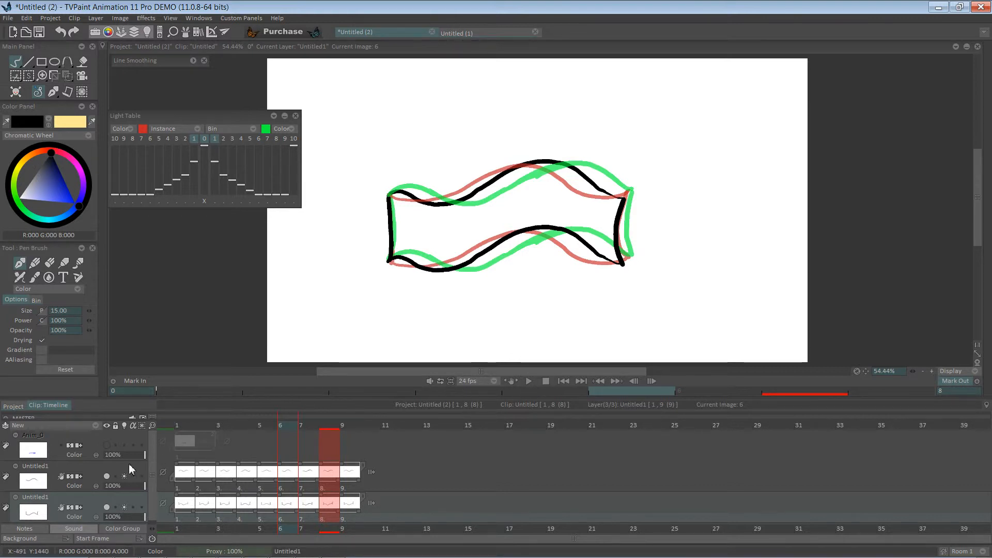
pyautogui.click(124, 507)
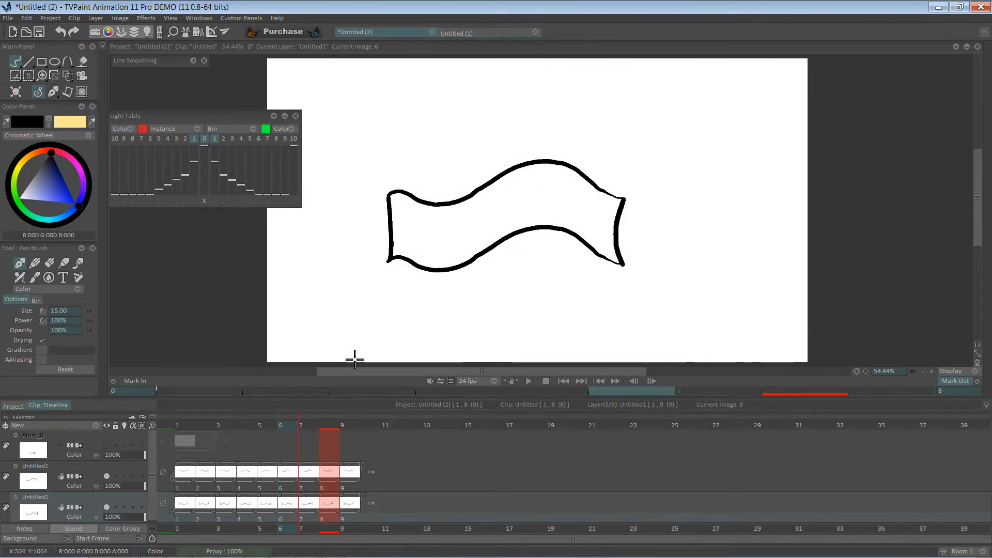
pyautogui.click(529, 381)
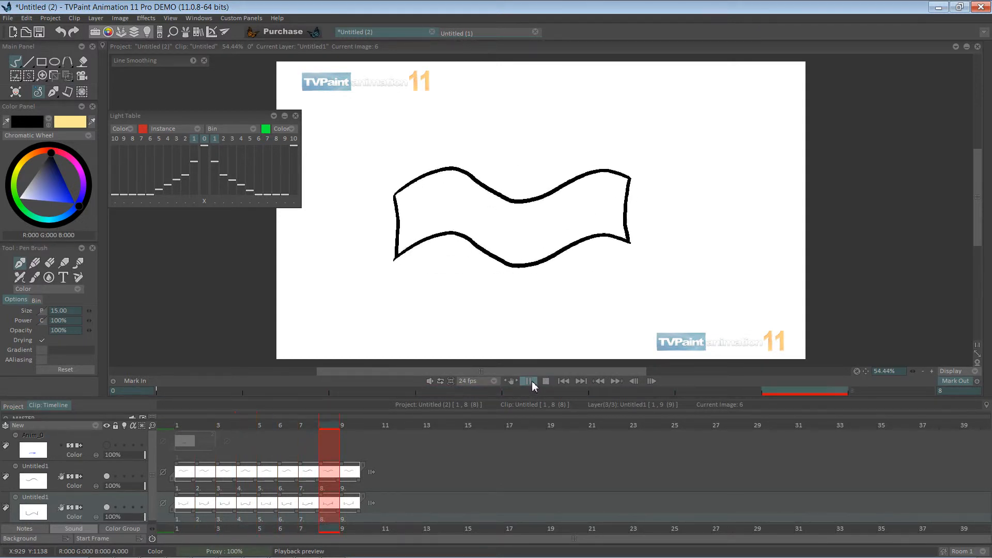
pyautogui.click(528, 382)
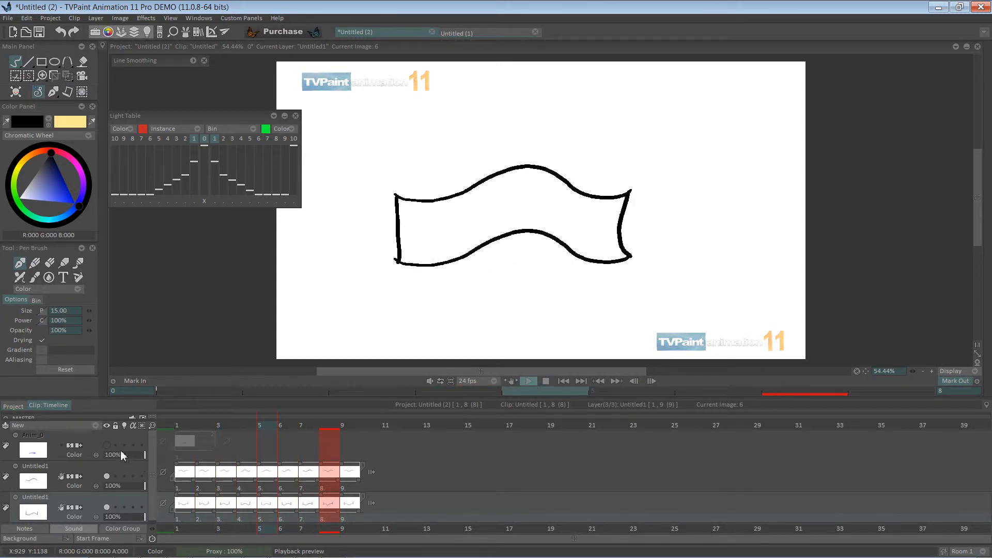
# Add a new background layer to the timeline
pyautogui.click(96, 426)
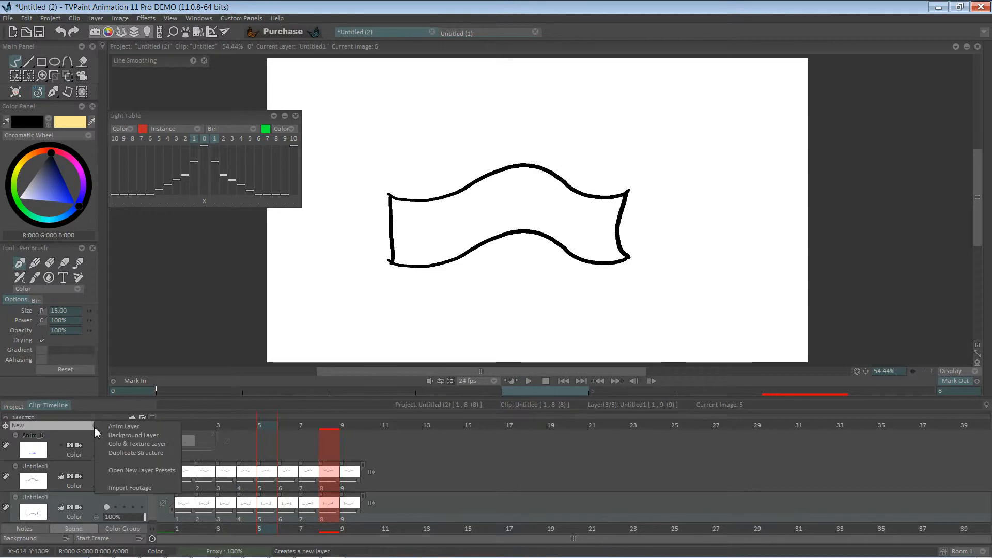
pyautogui.click(105, 443)
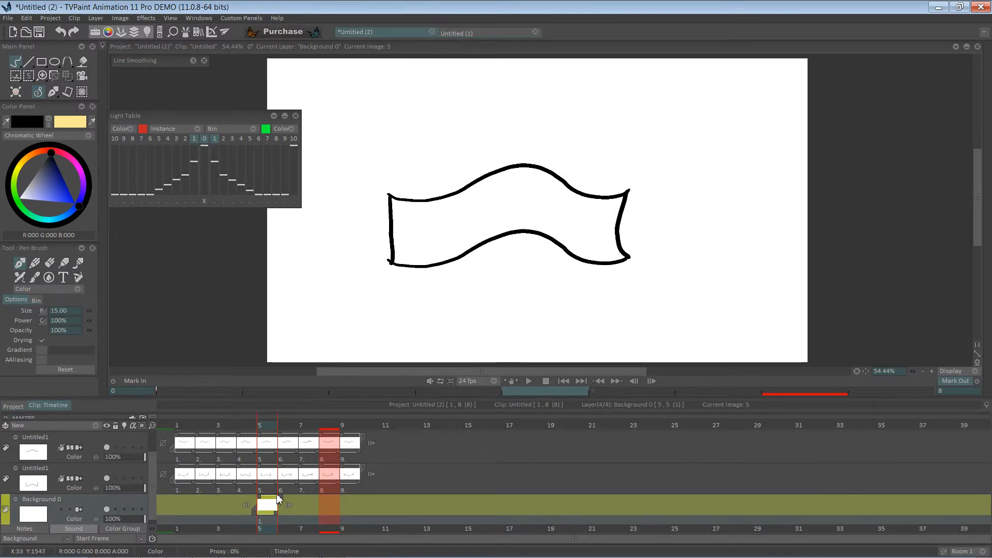
# Extend the background image to cover images 1 to 5 and pick a dark grey drawing colour
pyautogui.moveTo(260, 502); pyautogui.dragTo(176, 504)
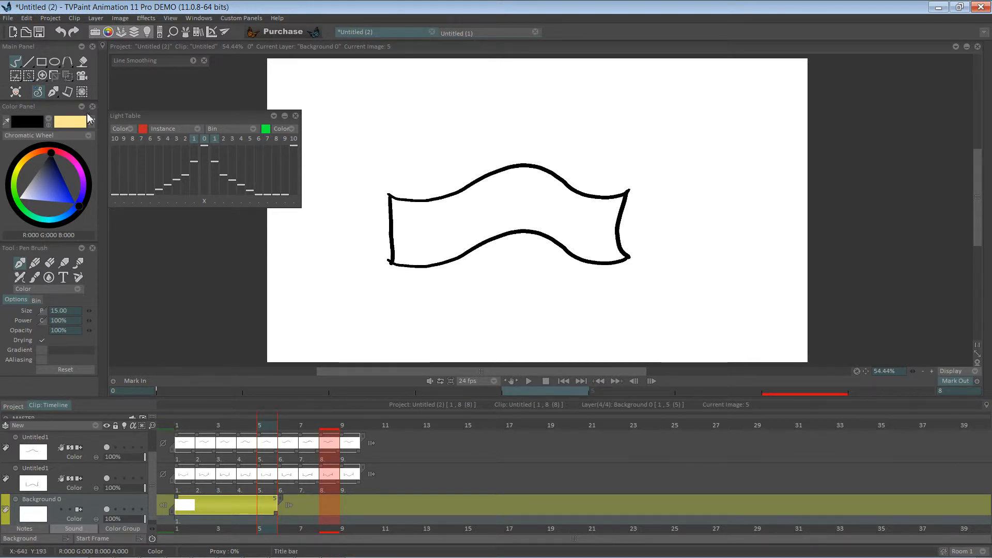
pyautogui.moveTo(45, 180); pyautogui.dragTo(39, 169)
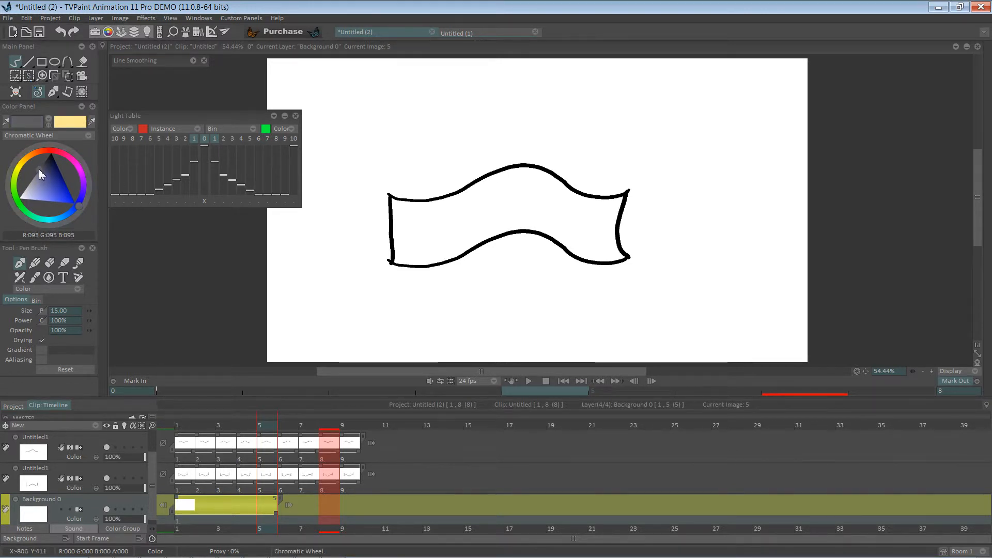
pyautogui.moveTo(364, 162); pyautogui.dragTo(363, 178)
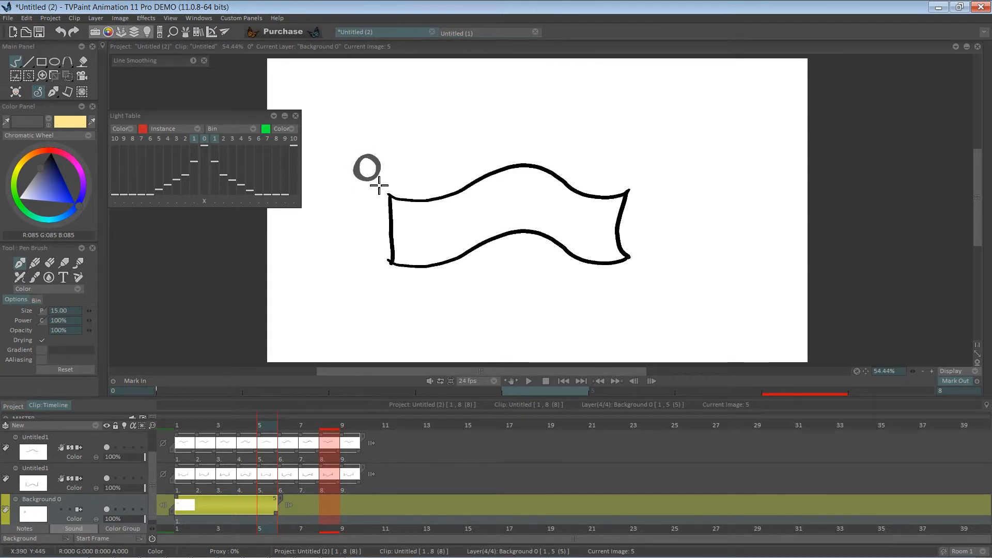
pyautogui.hotkey('ctrl', 'z')
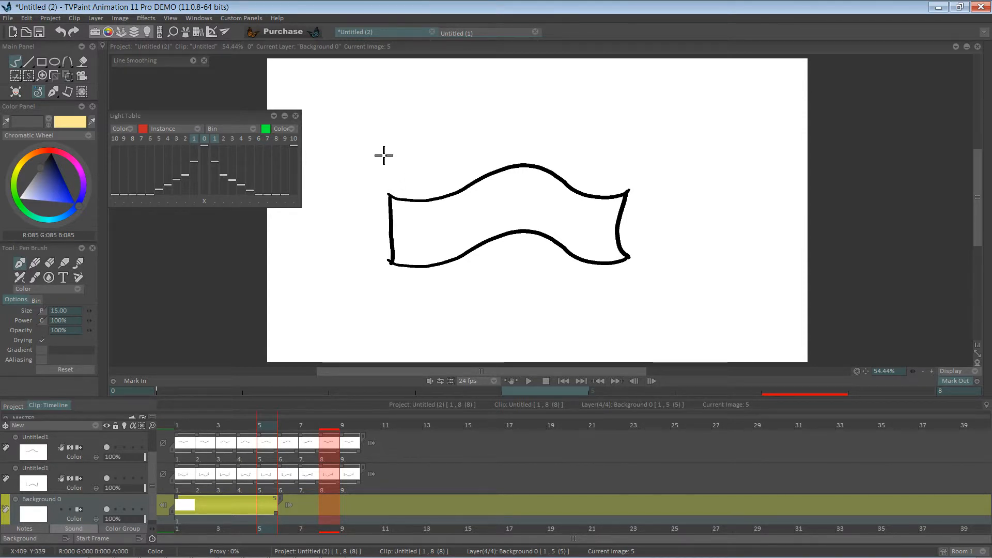
# Sketch a flagpole with a ring at its top on the background layer, redrawing the pole as a straight line
pyautogui.moveTo(381, 145); pyautogui.dragTo(387, 283)
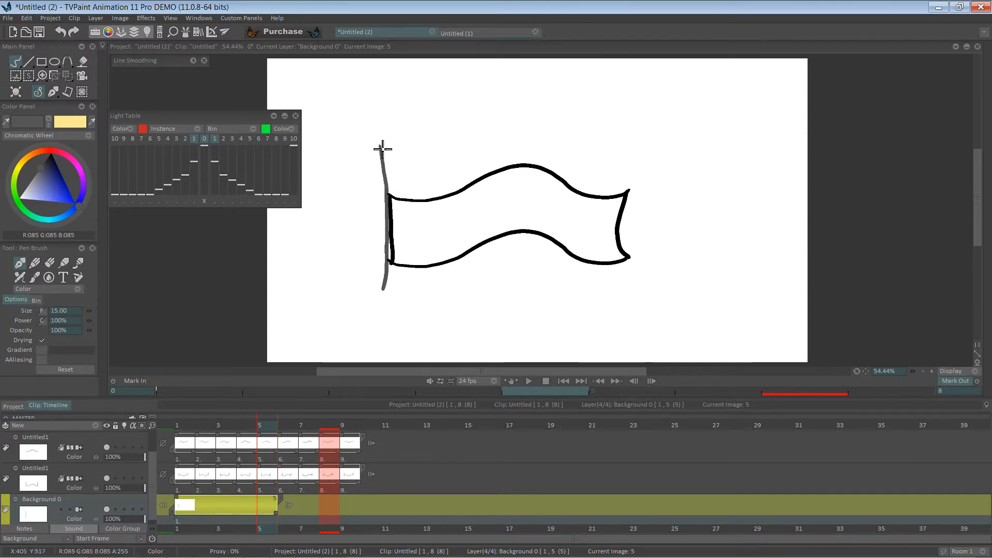
pyautogui.moveTo(368, 106)
pyautogui.mouseDown()
pyautogui.moveTo(365, 129)
pyautogui.moveTo(374, 107)
pyautogui.moveTo(386, 117)
pyautogui.moveTo(368, 124)
pyautogui.moveTo(361, 368)
pyautogui.mouseUp()
pyautogui.moveTo(376, 129); pyautogui.dragTo(375, 241)
pyautogui.moveTo(381, 207); pyautogui.dragTo(385, 365)
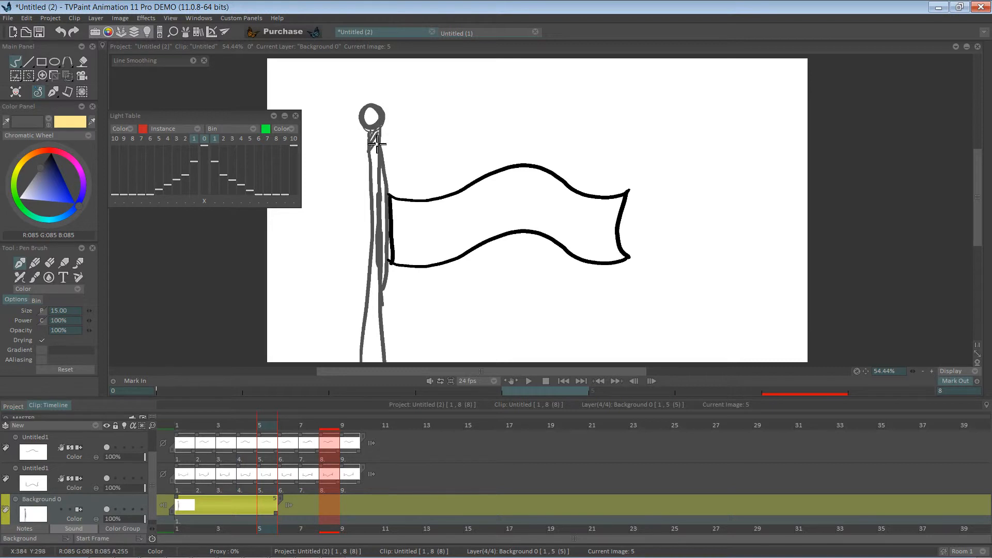
pyautogui.moveTo(377, 144); pyautogui.dragTo(371, 173)
pyautogui.hotkey('ctrl', 'z')
pyautogui.hotkey('ctrl', 'z')
pyautogui.hotkey('ctrl', 'z')
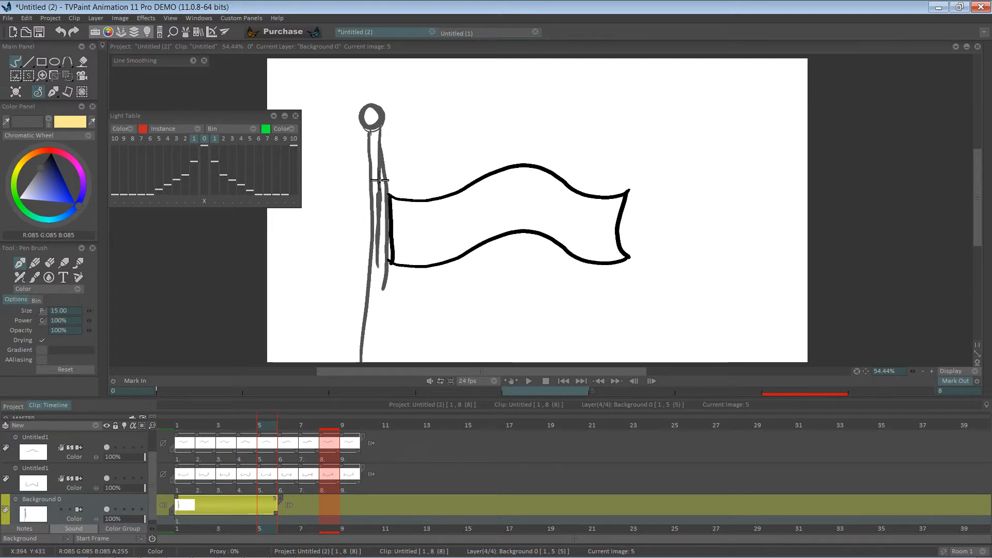
pyautogui.hotkey('ctrl', 'z')
pyautogui.hotkey('ctrl', 'z')
pyautogui.hotkey('ctrl', 'z')
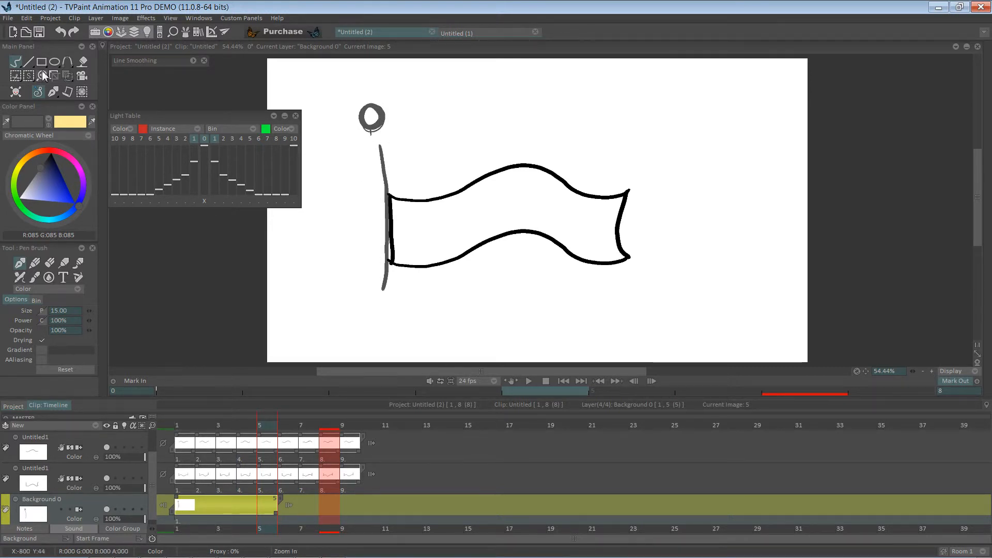
pyautogui.click(29, 62)
pyautogui.moveTo(377, 132); pyautogui.dragTo(384, 376)
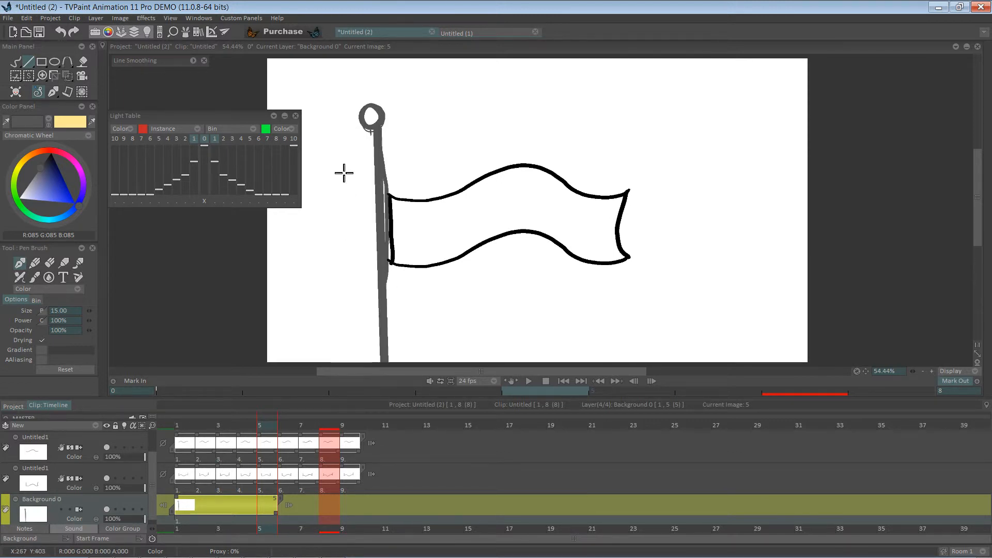
# Set the brush size to 8.50 and step back through the images to check the flagpole
pyautogui.press('Left')
pyautogui.moveTo(89, 311); pyautogui.dragTo(78, 314)
pyautogui.press('Left')
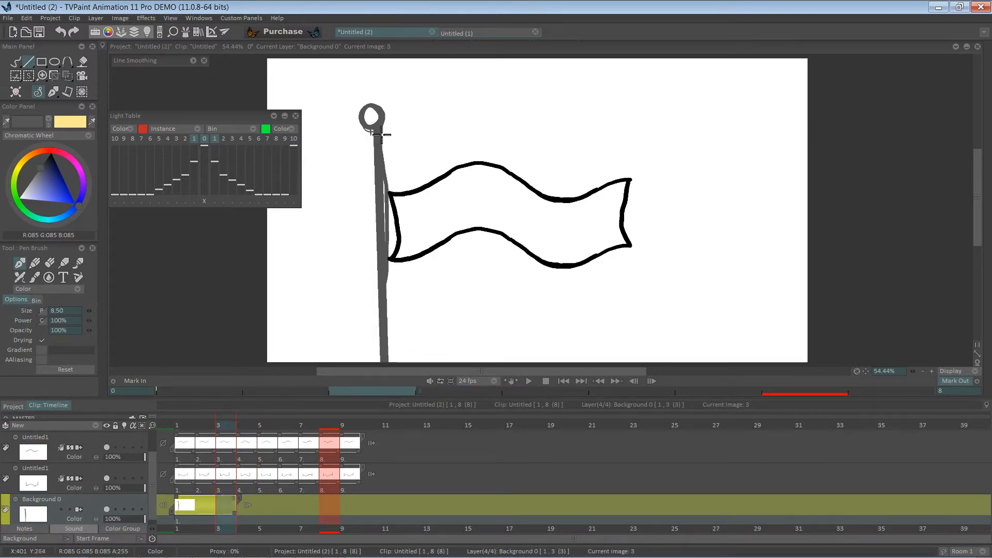
pyautogui.press('Left')
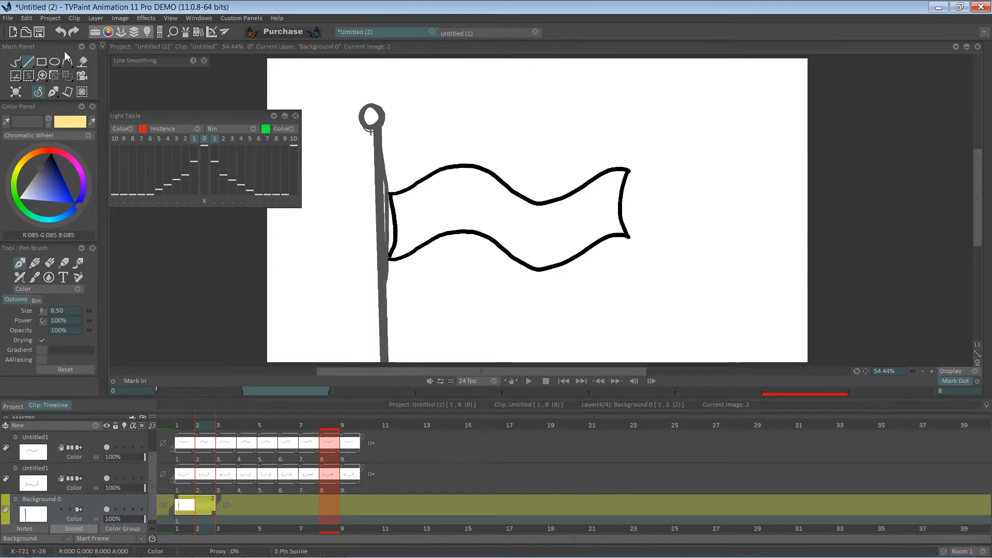
pyautogui.click(74, 32)
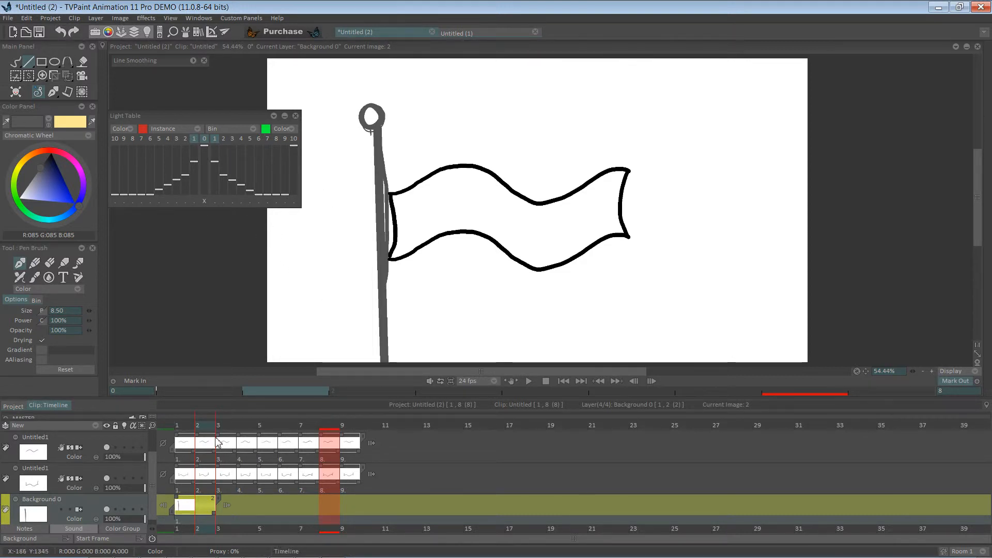
# On image 5 of the background layer, draw a flagpole of two parallel straight lines with a ring on top
pyautogui.click(191, 507)
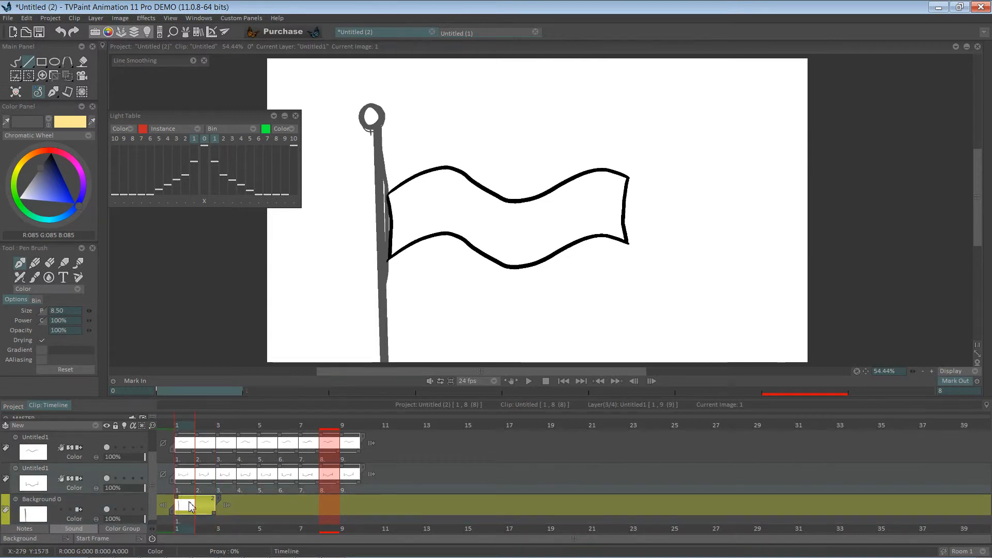
pyautogui.press('Down')
pyautogui.press('Right')
pyautogui.press('Right')
pyautogui.press('Right')
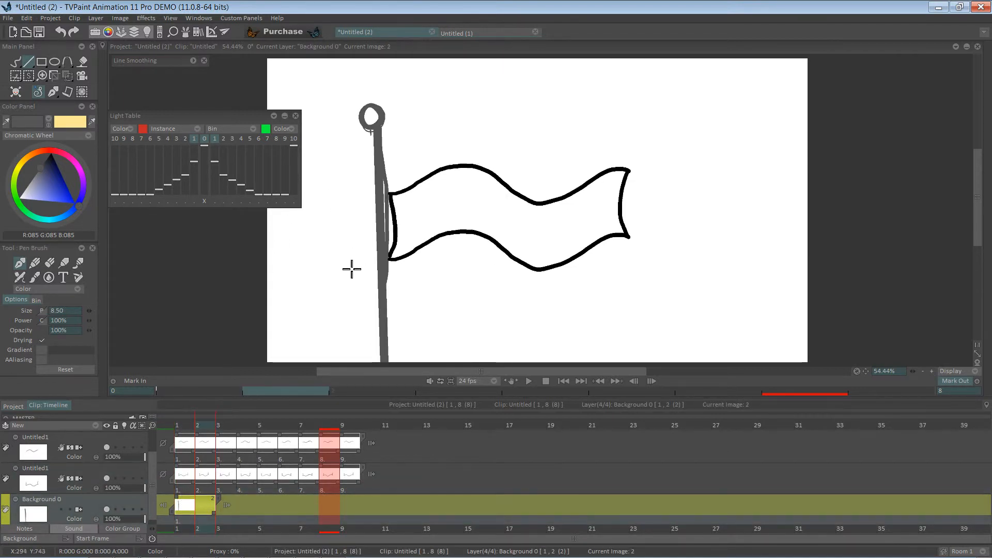
pyautogui.press('Right')
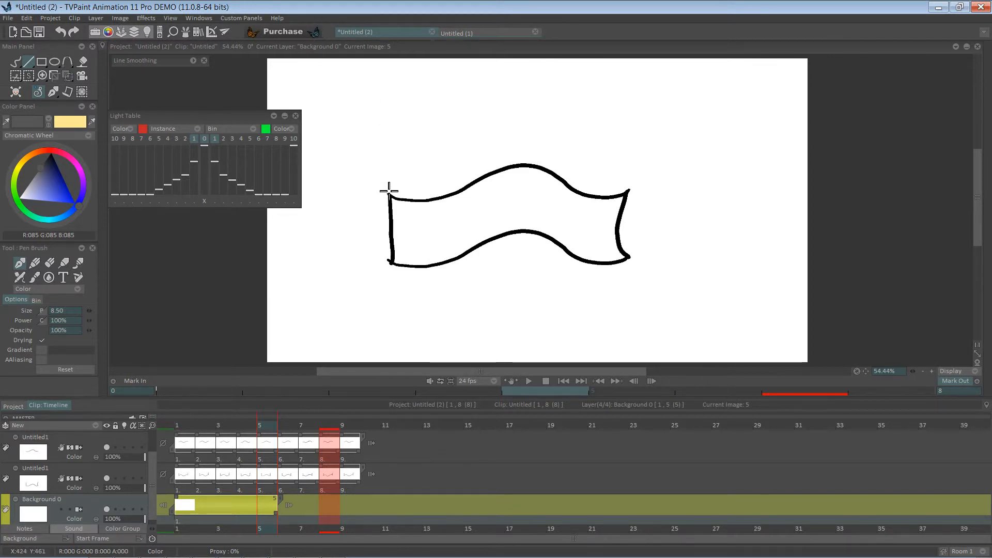
pyautogui.moveTo(385, 140); pyautogui.dragTo(393, 388)
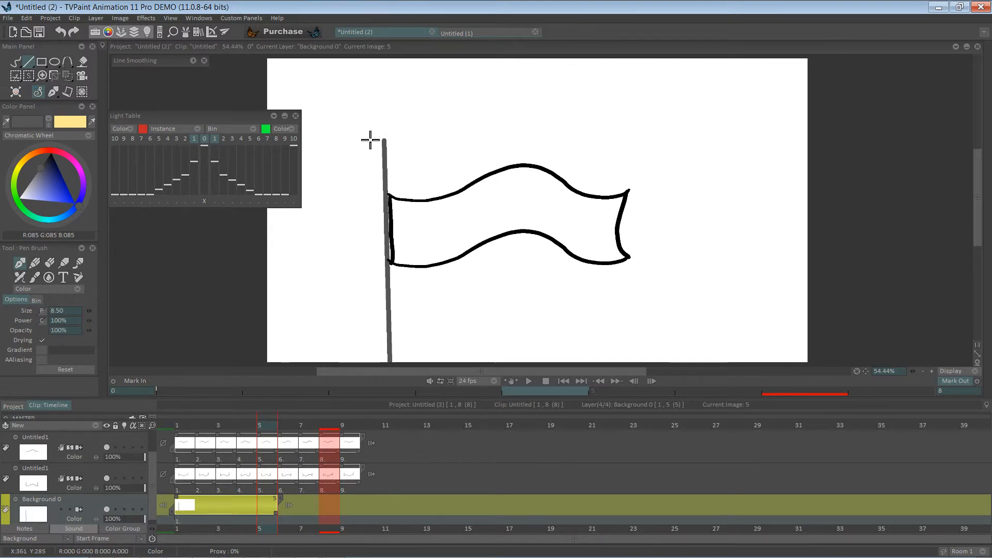
pyautogui.moveTo(370, 139); pyautogui.dragTo(380, 395)
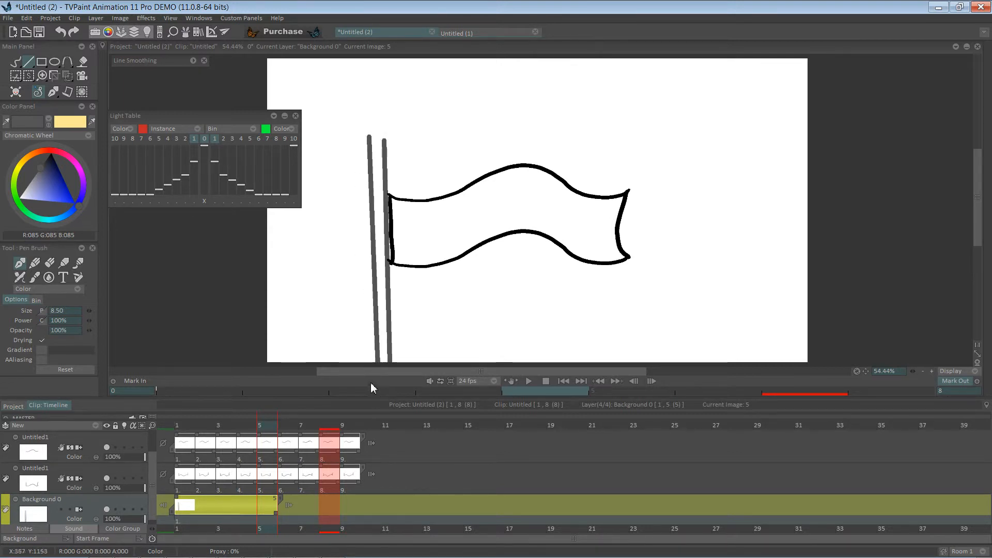
pyautogui.click(16, 62)
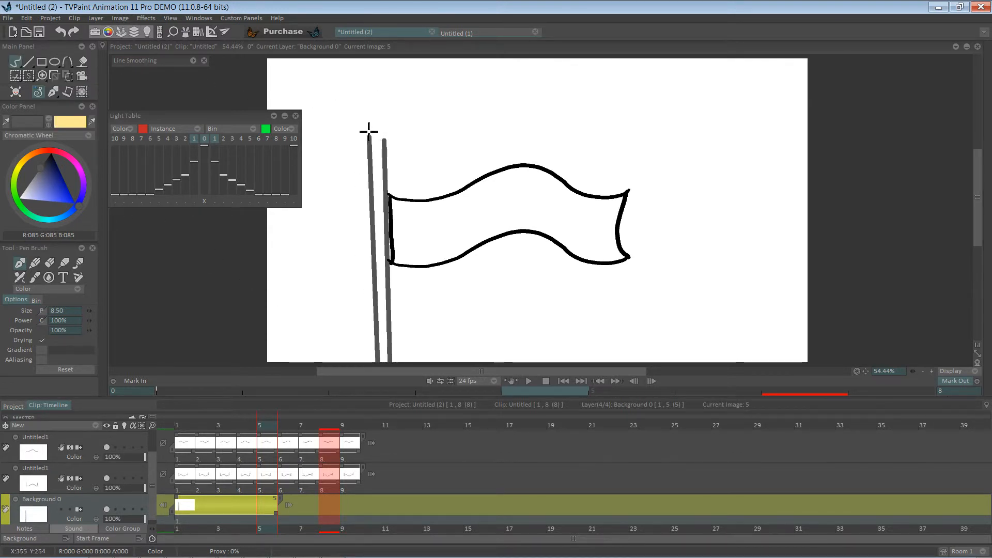
pyautogui.moveTo(368, 137)
pyautogui.mouseDown()
pyautogui.moveTo(389, 140)
pyautogui.moveTo(368, 138)
pyautogui.moveTo(369, 125)
pyautogui.moveTo(388, 122)
pyautogui.moveTo(380, 146)
pyautogui.moveTo(365, 130)
pyautogui.moveTo(369, 122)
pyautogui.moveTo(392, 141)
pyautogui.moveTo(378, 173)
pyautogui.moveTo(370, 150)
pyautogui.mouseUp()
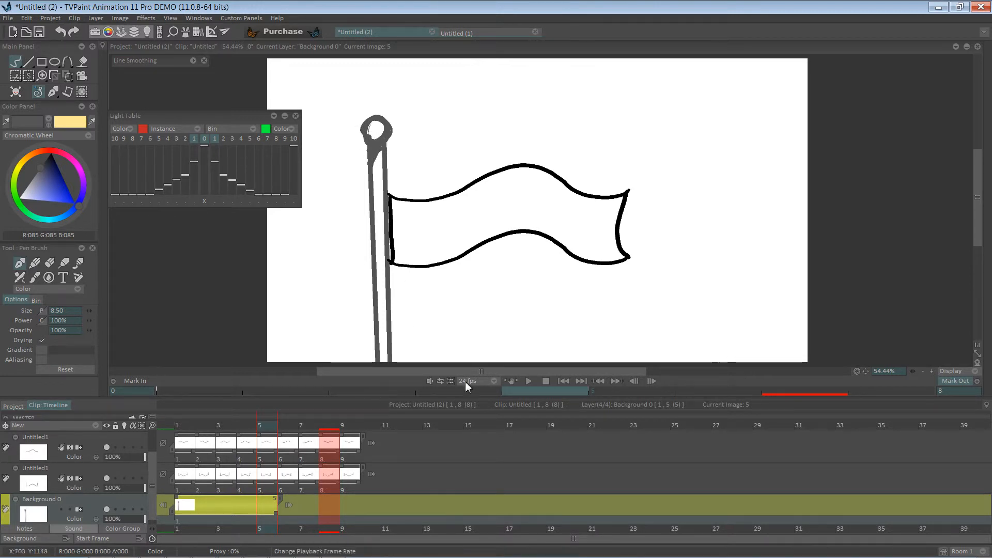
# Play back the flag animation with its pole and stop at image 1
pyautogui.click(529, 381)
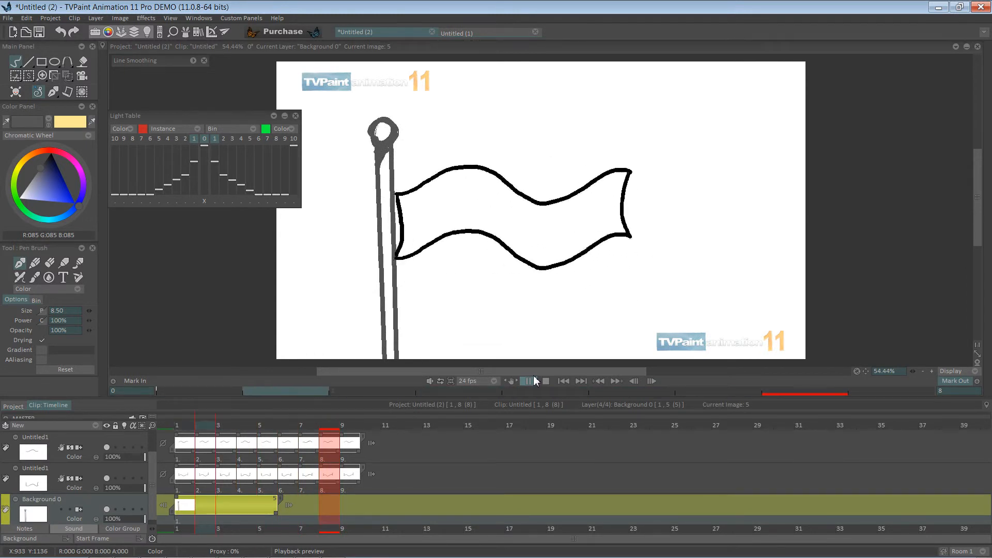
pyautogui.click(532, 381)
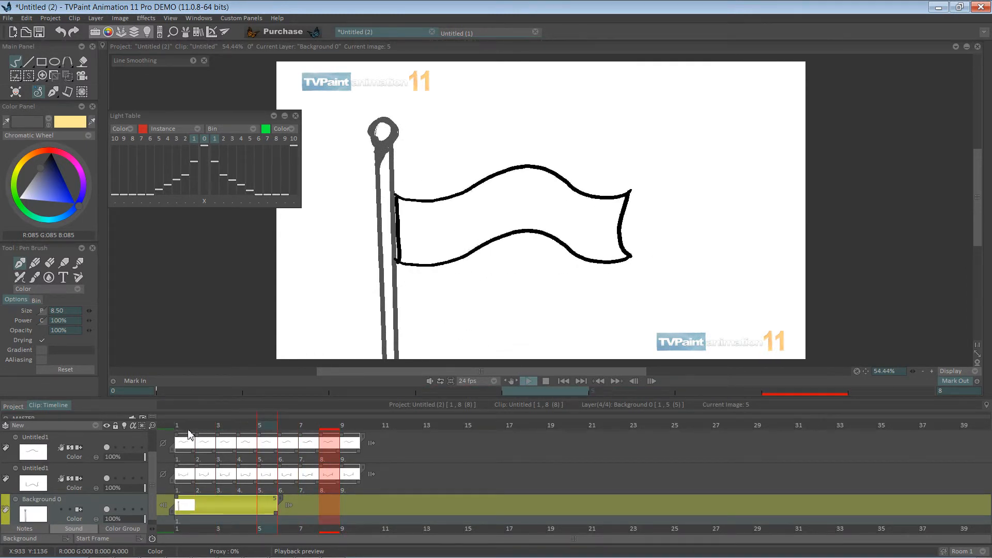
pyautogui.click(188, 434)
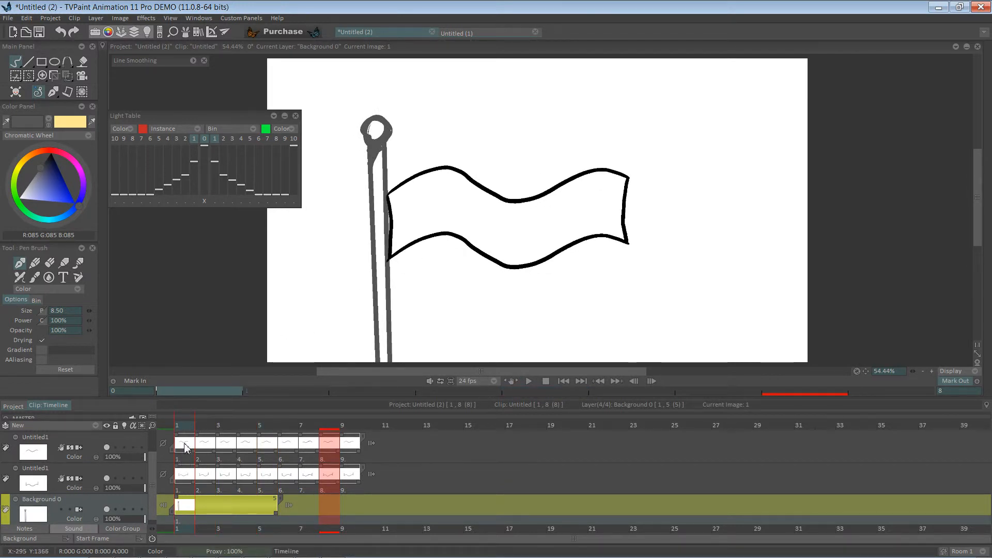
# Select both flag layers and merge them, keeping color group, image marks and instance names
pyautogui.click(138, 438)
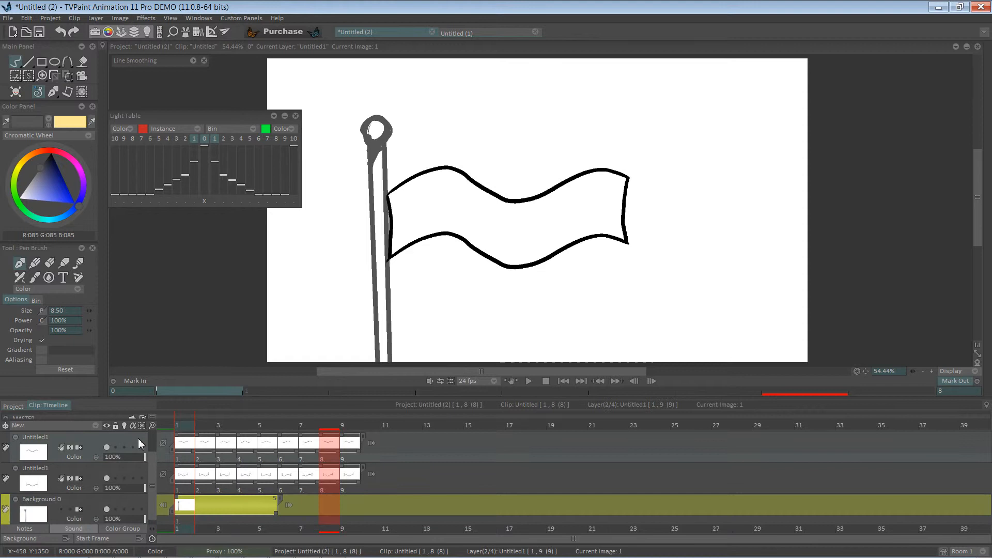
pyautogui.rightClick(107, 437)
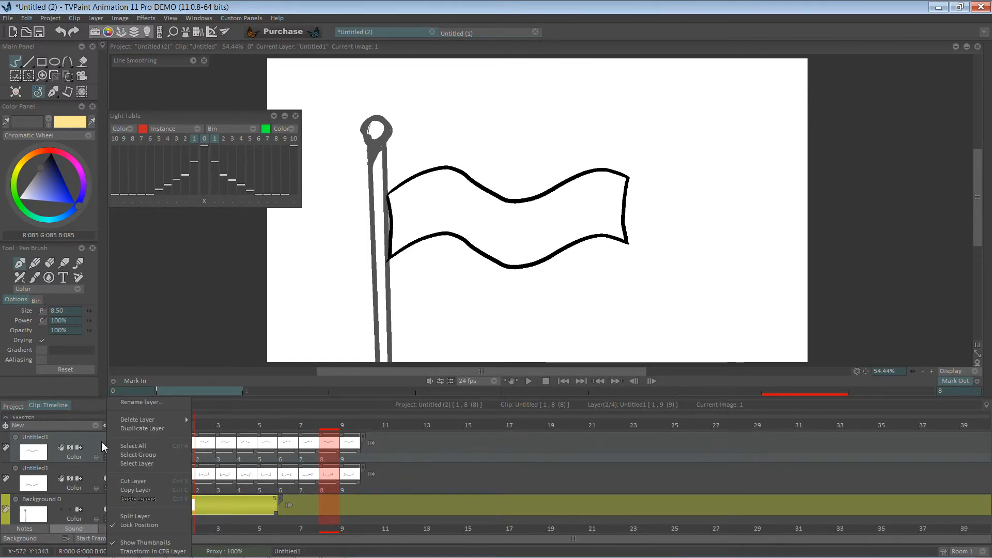
pyautogui.click(102, 441)
pyautogui.keyDown('shift'); pyautogui.click(95, 479); pyautogui.keyUp('shift')
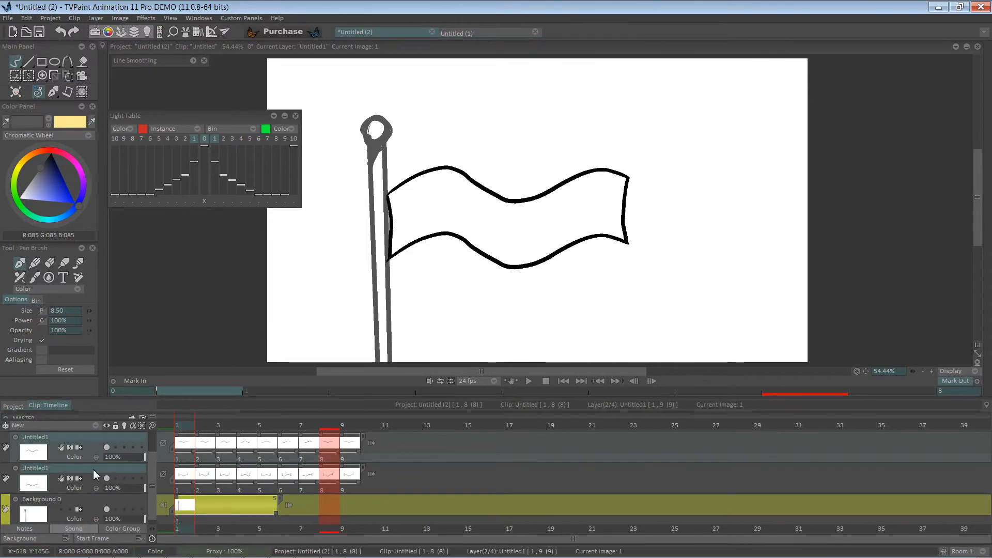
pyautogui.click(96, 19)
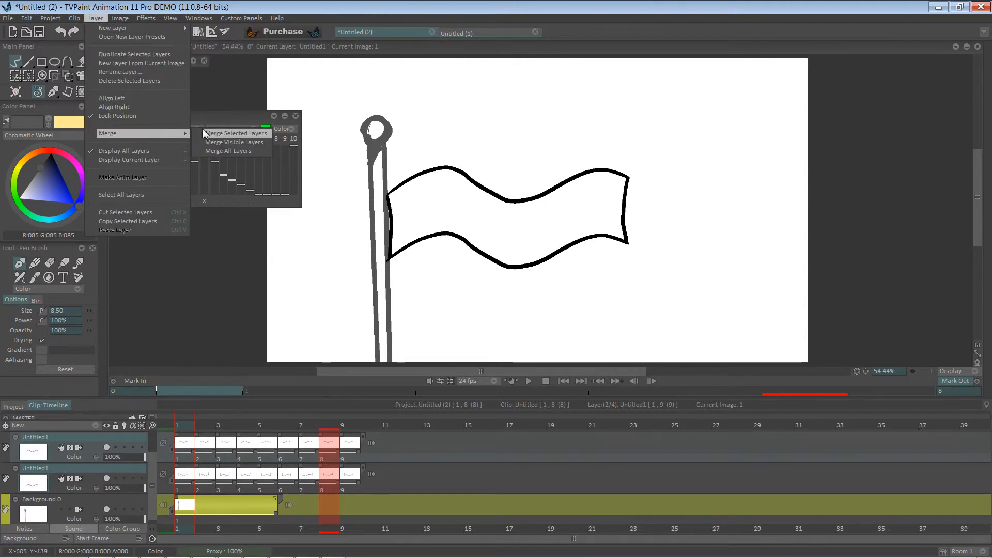
pyautogui.click(219, 133)
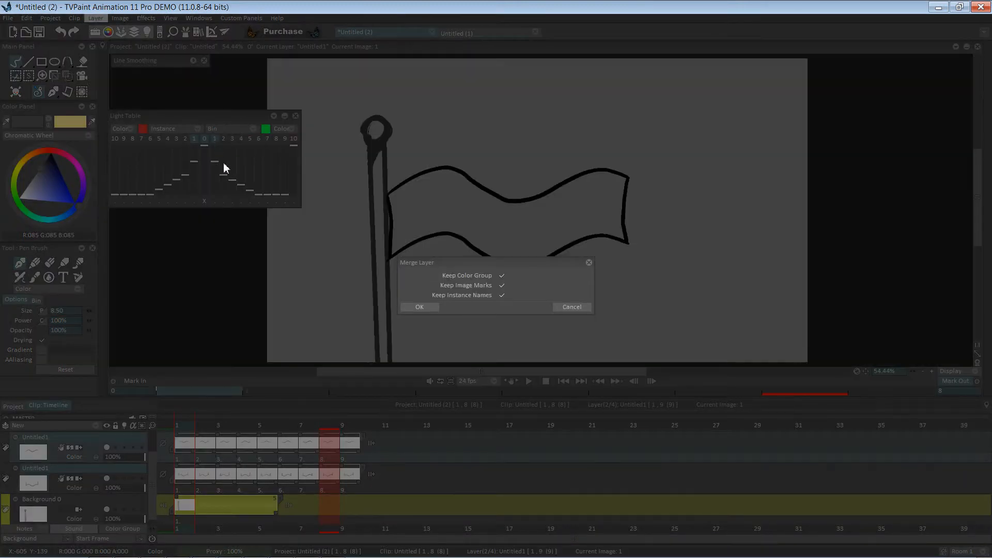
pyautogui.click(421, 307)
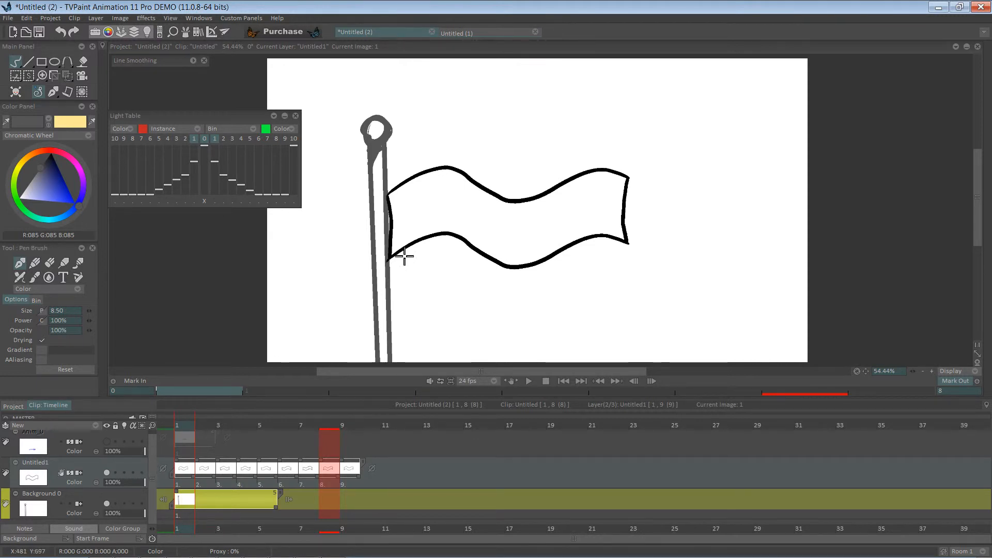
# Draw vertical fold lines across the flag at its wave troughs on images 1 and 2
pyautogui.moveTo(468, 179); pyautogui.dragTo(476, 223)
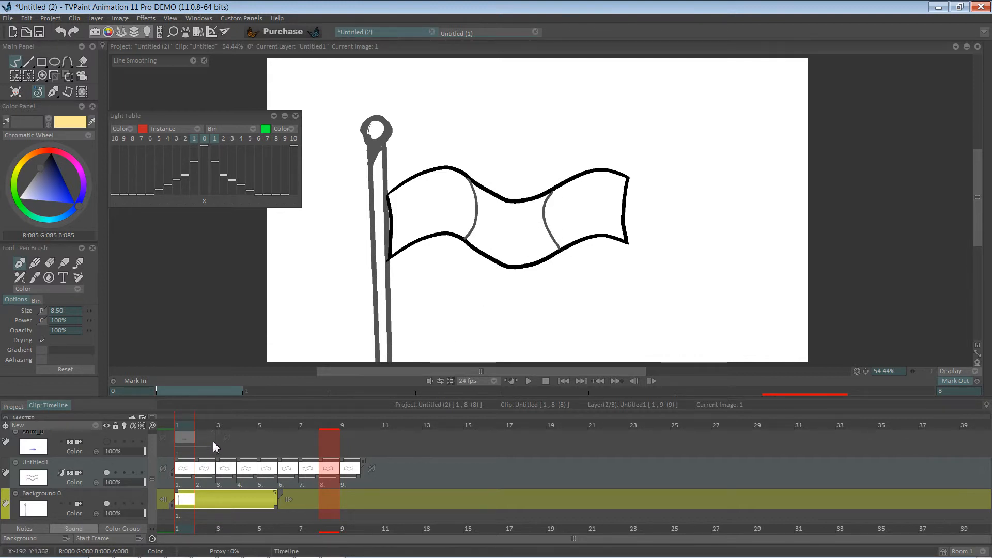
pyautogui.press('Right')
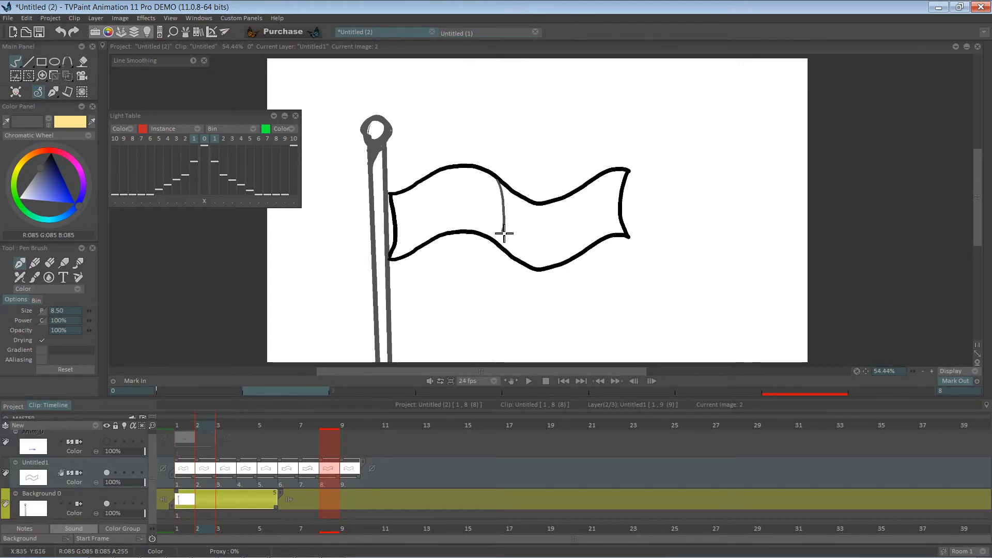
pyautogui.moveTo(504, 234); pyautogui.dragTo(501, 244)
pyautogui.moveTo(573, 193); pyautogui.dragTo(579, 258)
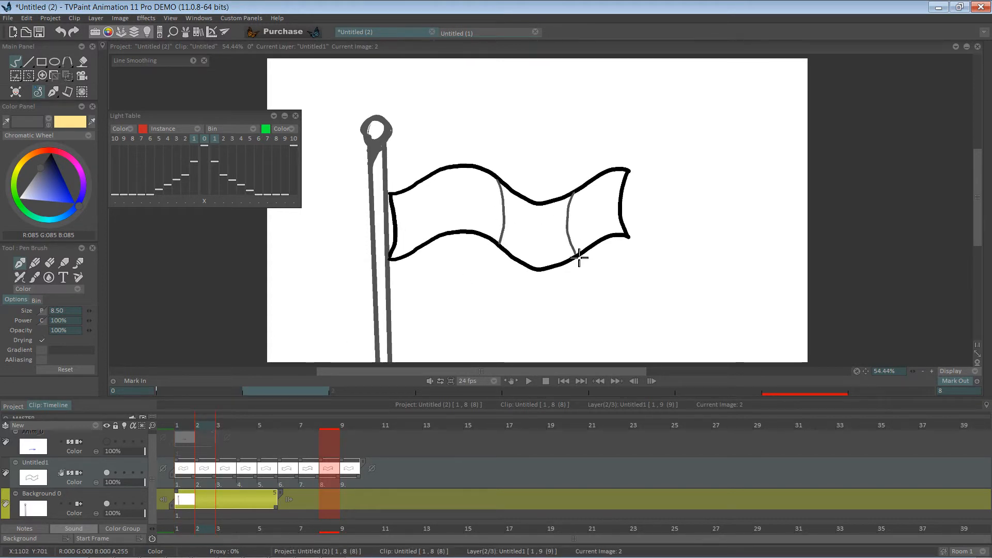
pyautogui.press('Right')
# Draw vertical fold lines at the wave troughs of the flag on images 3 and 4
pyautogui.moveTo(517, 178); pyautogui.dragTo(524, 249)
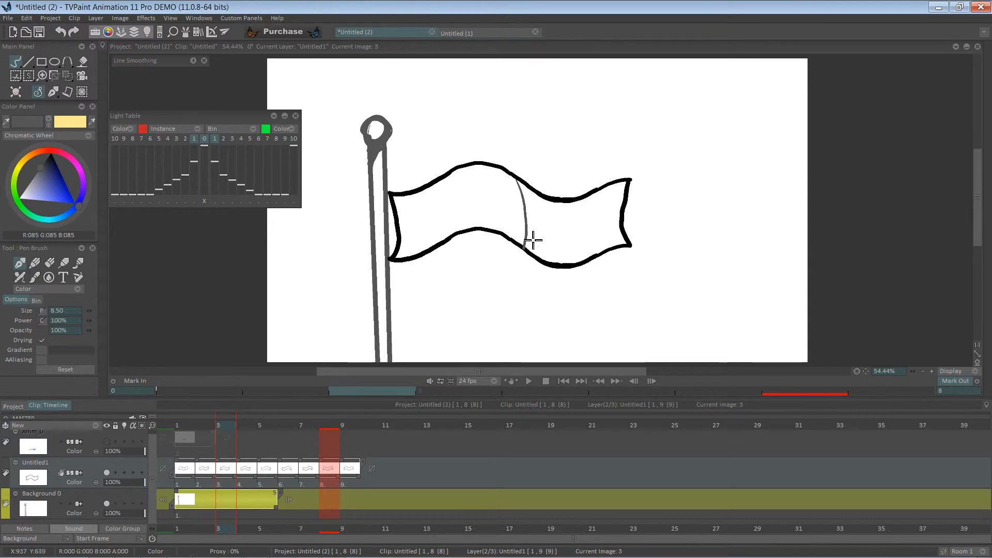
pyautogui.moveTo(583, 195)
pyautogui.mouseDown()
pyautogui.moveTo(575, 233)
pyautogui.moveTo(590, 264)
pyautogui.mouseUp()
pyautogui.press('Right')
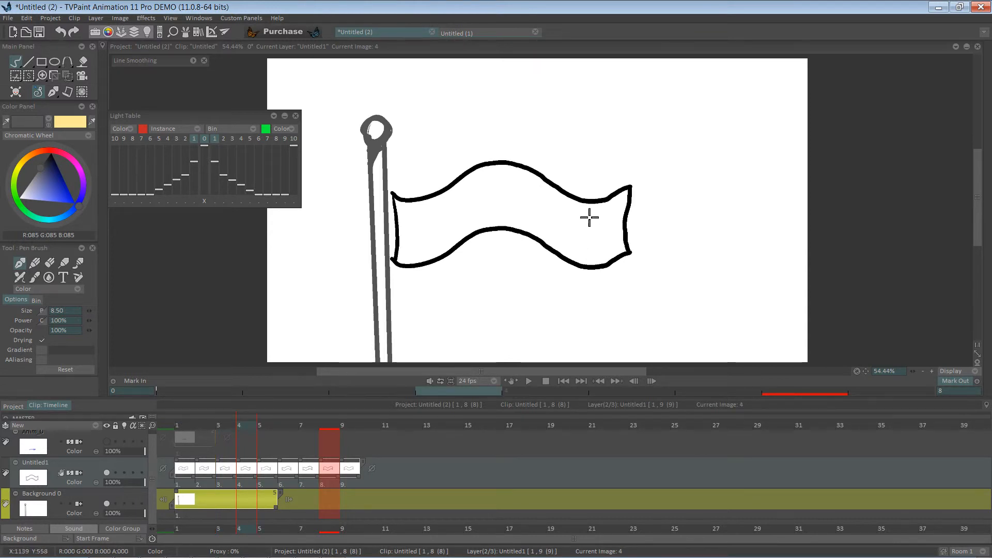
pyautogui.moveTo(557, 187); pyautogui.dragTo(562, 257)
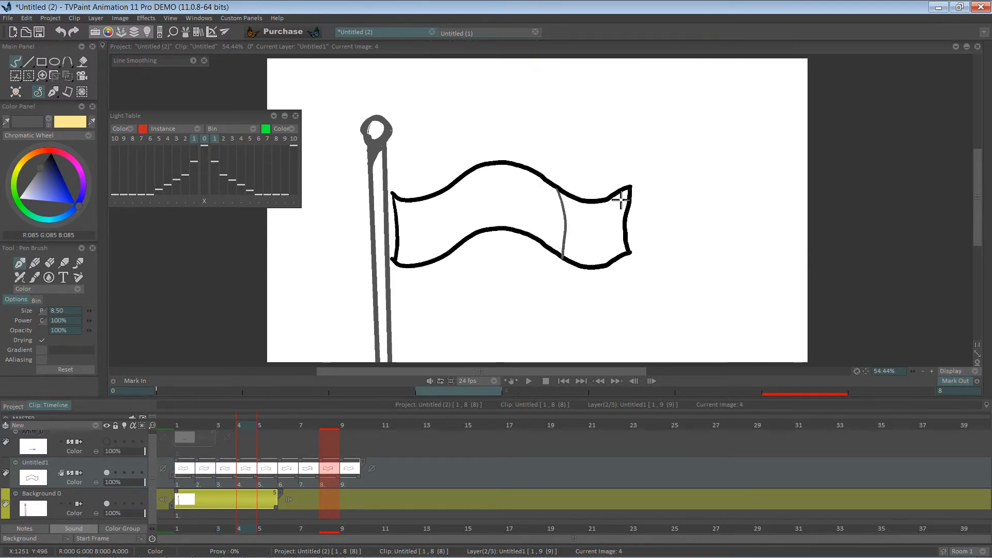
pyautogui.moveTo(614, 196); pyautogui.dragTo(616, 254)
# Draw a vertical fold line across the flag's trough on images 5 and 6
pyautogui.press('Right')
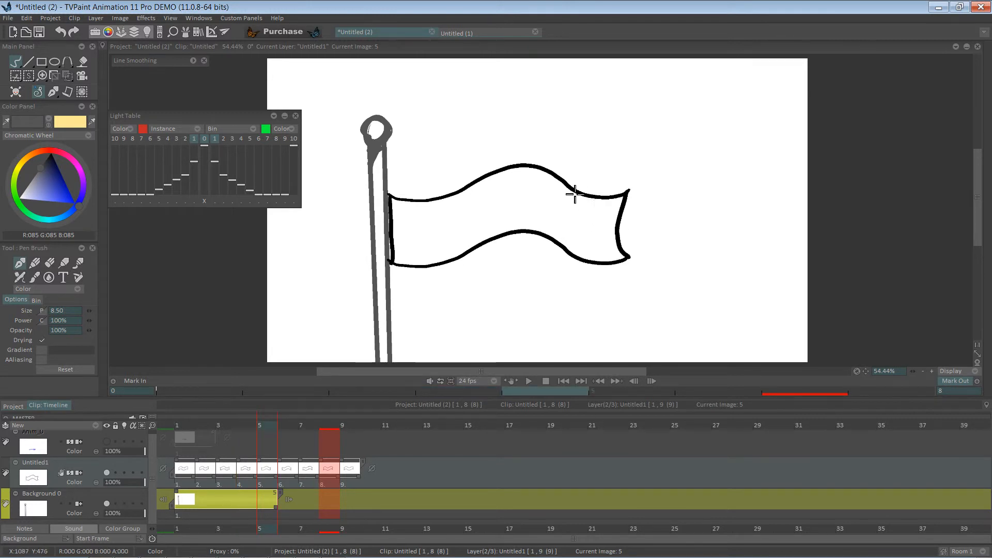
pyautogui.moveTo(576, 201); pyautogui.dragTo(578, 259)
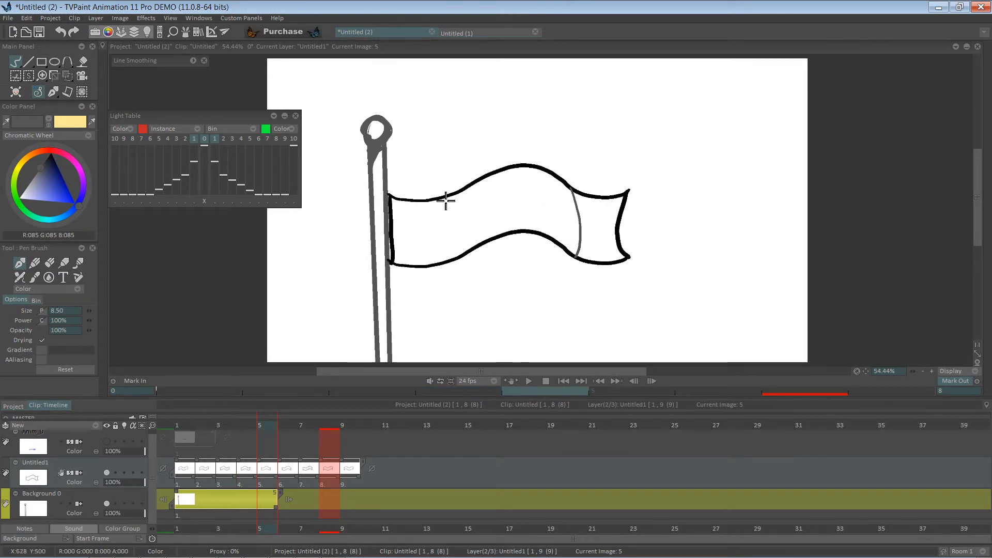
pyautogui.press('Right')
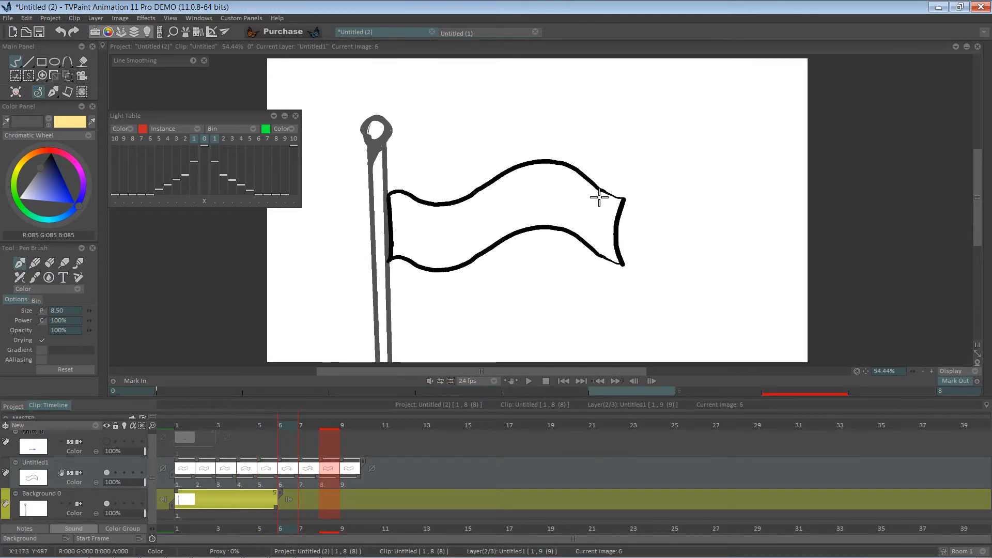
pyautogui.moveTo(597, 189); pyautogui.dragTo(592, 242)
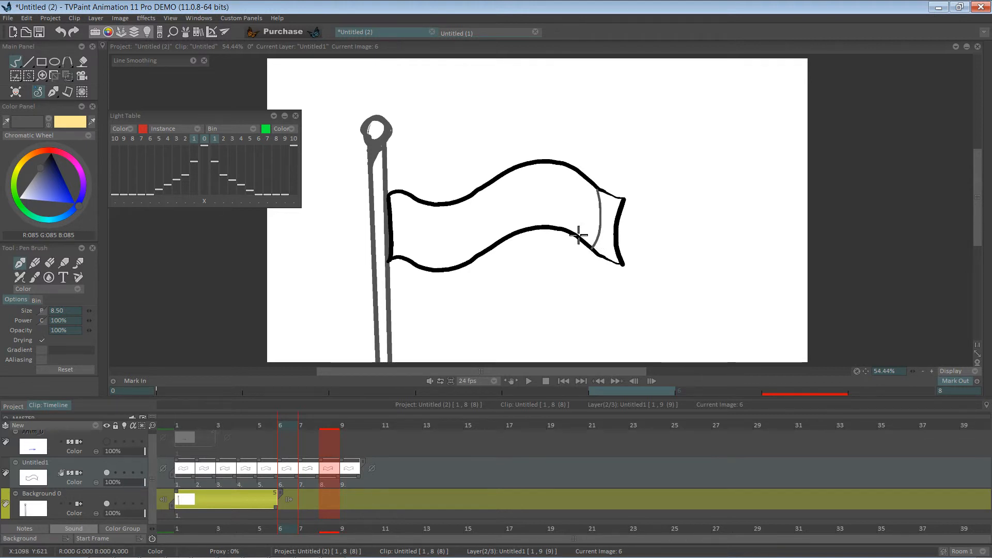
# Go back to image 3 and add a fold line across the flag near the pole
pyautogui.press('Left')
pyautogui.press('Left')
pyautogui.press('Left')
pyautogui.press('Left')
pyautogui.press('Left')
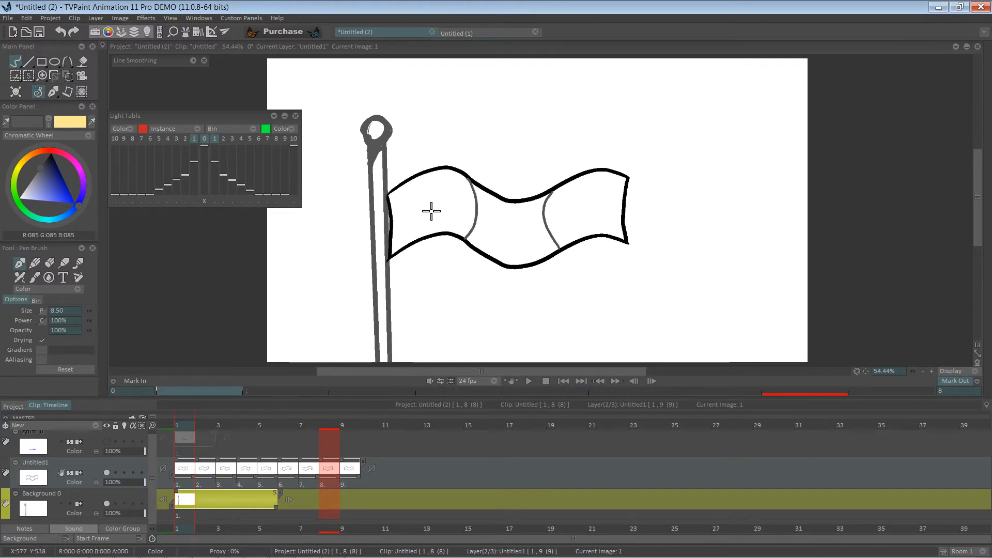
pyautogui.press('Right')
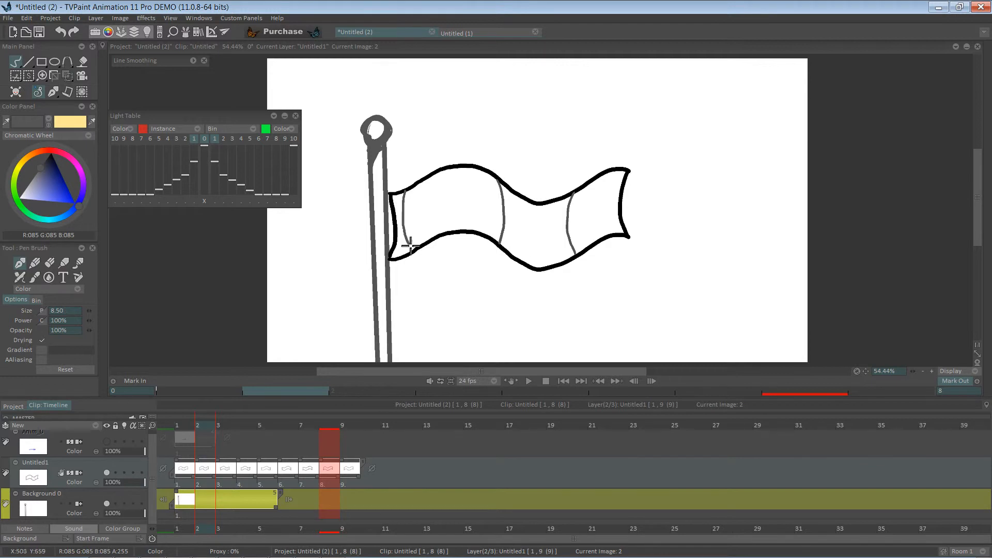
pyautogui.press('Right')
pyautogui.moveTo(419, 190); pyautogui.dragTo(428, 252)
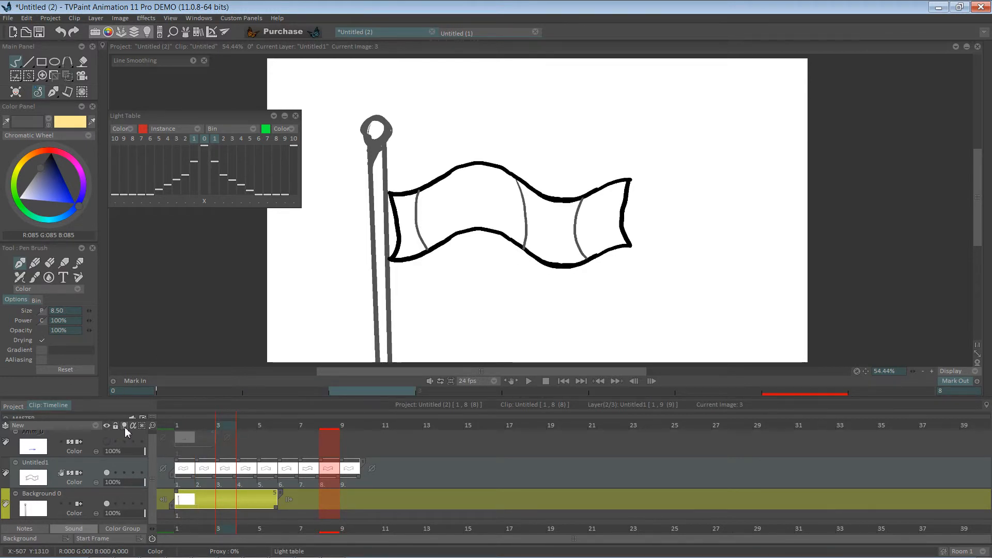
# Turn on the flag layer's light table and add fold lines near the pole on images 4 and 6
pyautogui.click(124, 472)
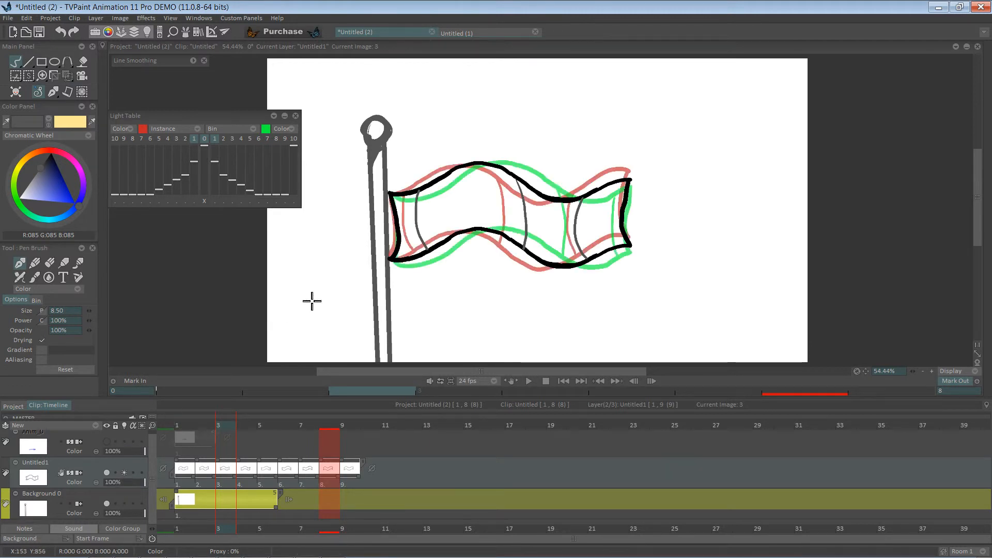
pyautogui.press('Right')
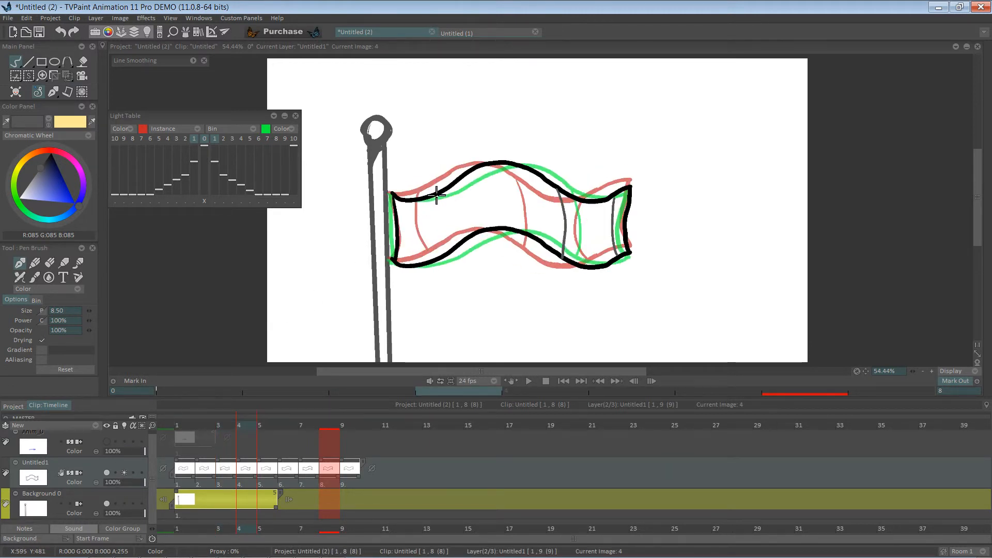
pyautogui.moveTo(437, 195)
pyautogui.mouseDown()
pyautogui.moveTo(435, 230)
pyautogui.moveTo(448, 258)
pyautogui.moveTo(449, 215)
pyautogui.moveTo(455, 262)
pyautogui.mouseUp()
pyautogui.press('Right')
pyautogui.press('Right')
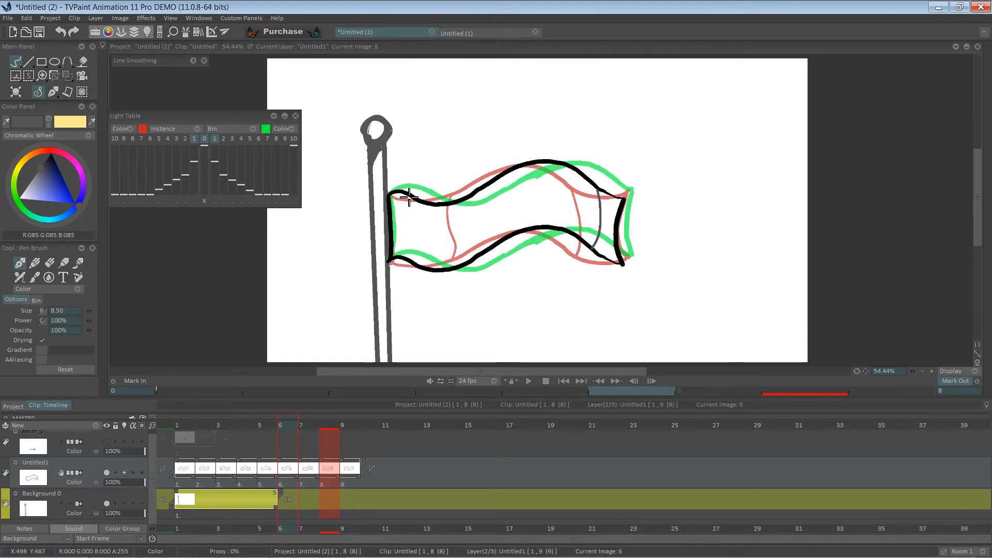
pyautogui.moveTo(400, 193); pyautogui.dragTo(418, 263)
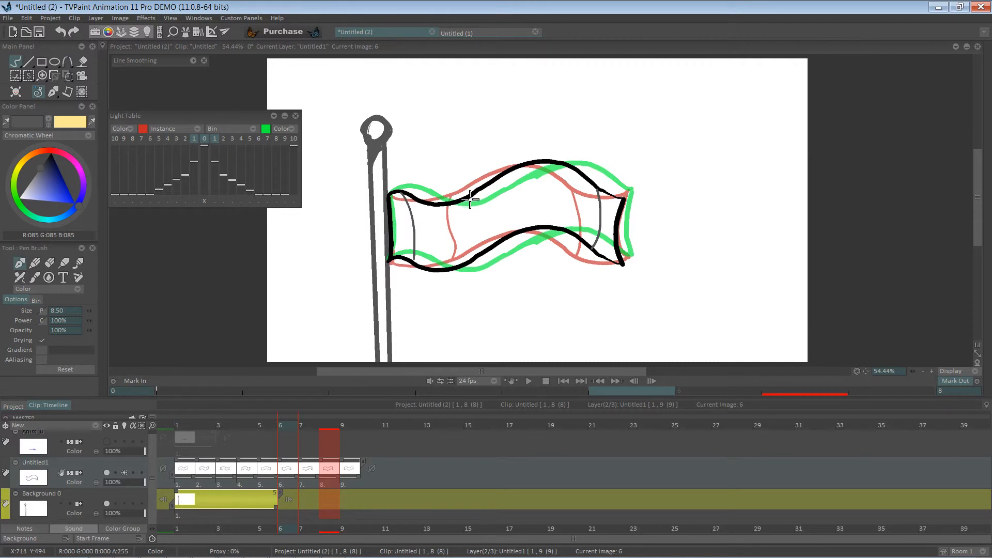
# Draw two vertical fold lines across the flag on image 7
pyautogui.press('Right')
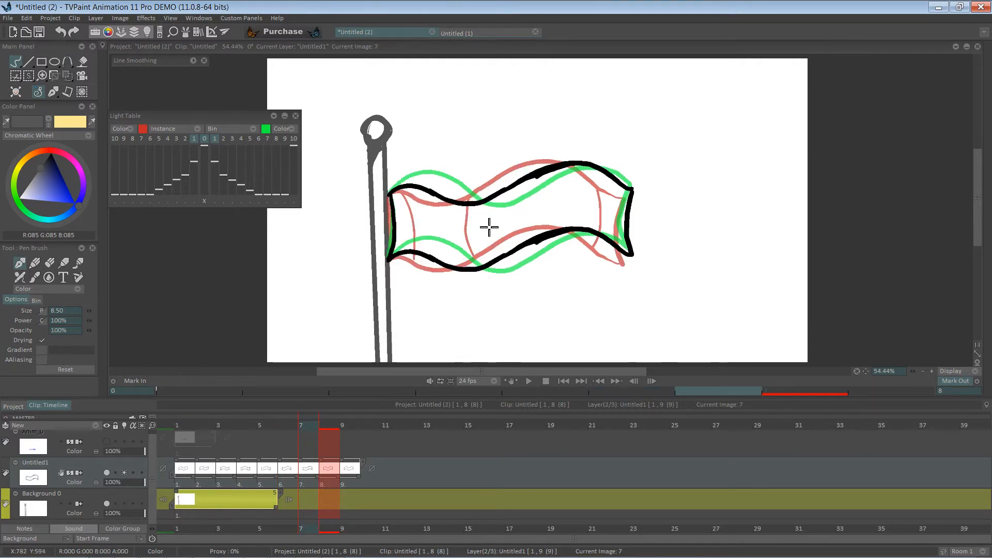
pyautogui.moveTo(503, 192); pyautogui.dragTo(501, 250)
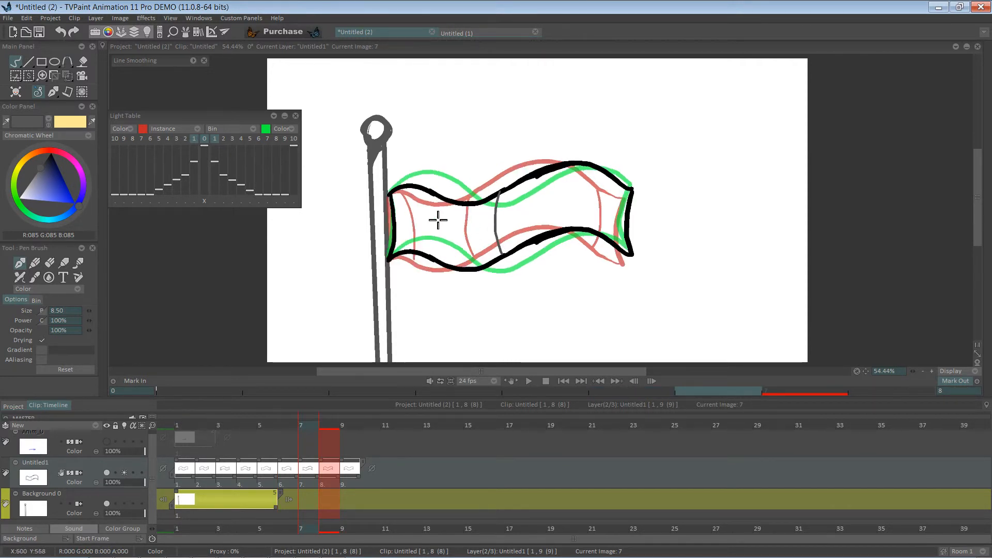
pyautogui.moveTo(434, 198); pyautogui.dragTo(448, 256)
# On image 8, draw a fold line in the flag's middle trough, undoing the first two attempts and redrawing it
pyautogui.press('Right')
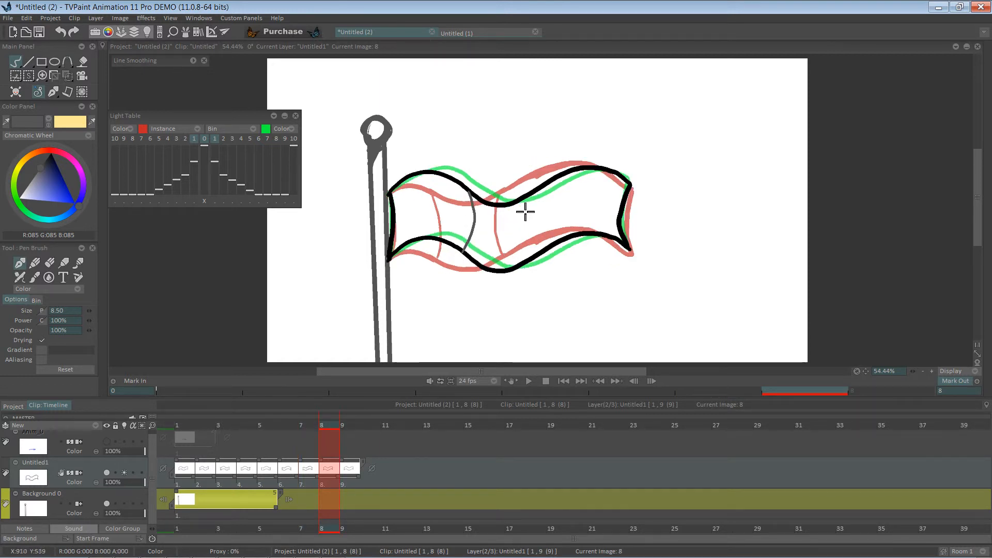
pyautogui.moveTo(537, 193); pyautogui.dragTo(520, 265)
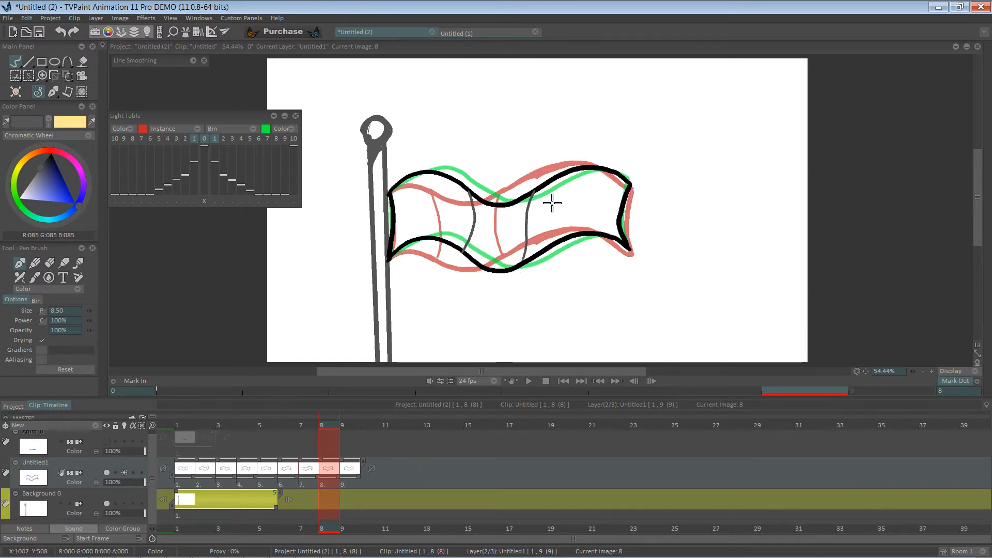
pyautogui.moveTo(546, 184); pyautogui.dragTo(536, 254)
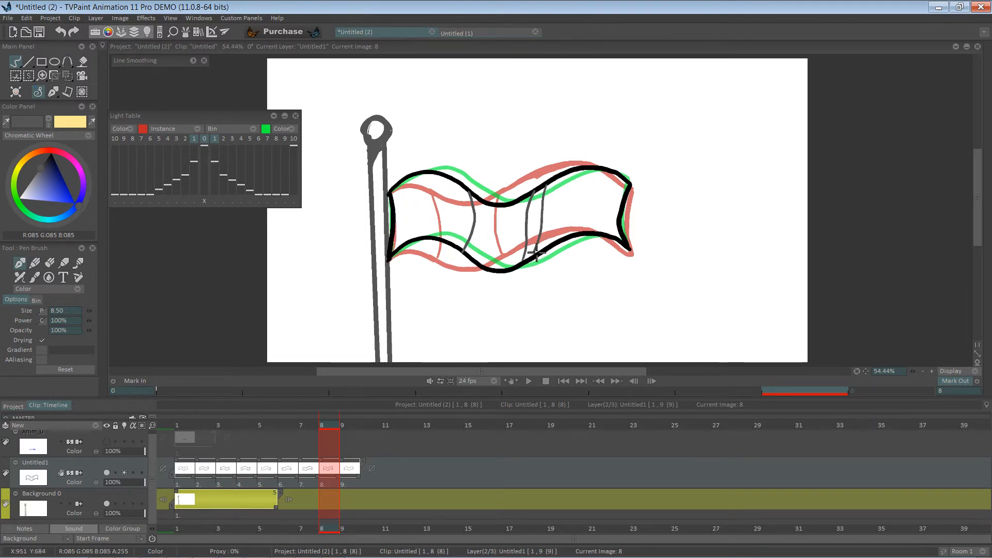
pyautogui.hotkey('ctrl', 'z')
pyautogui.hotkey('ctrl', 'z')
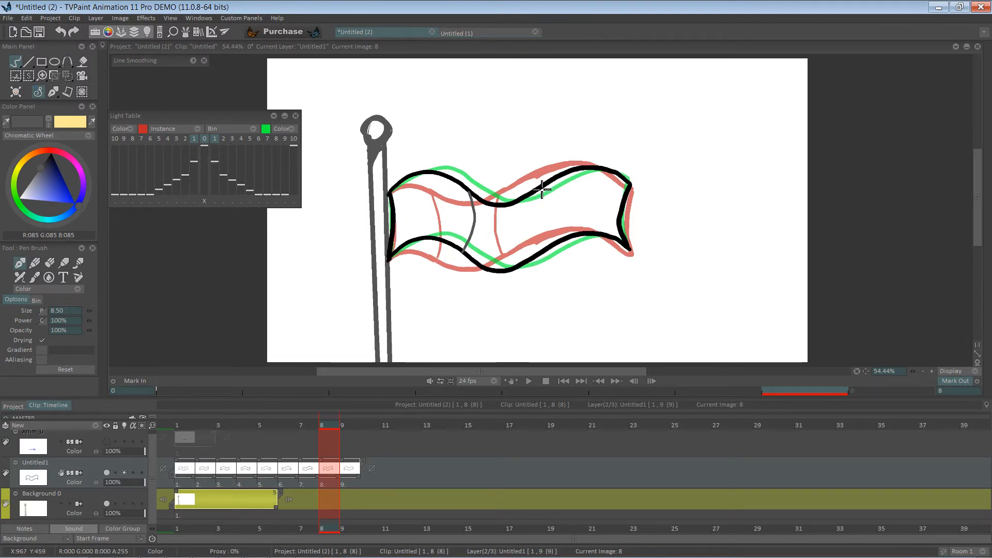
pyautogui.moveTo(541, 189); pyautogui.dragTo(537, 256)
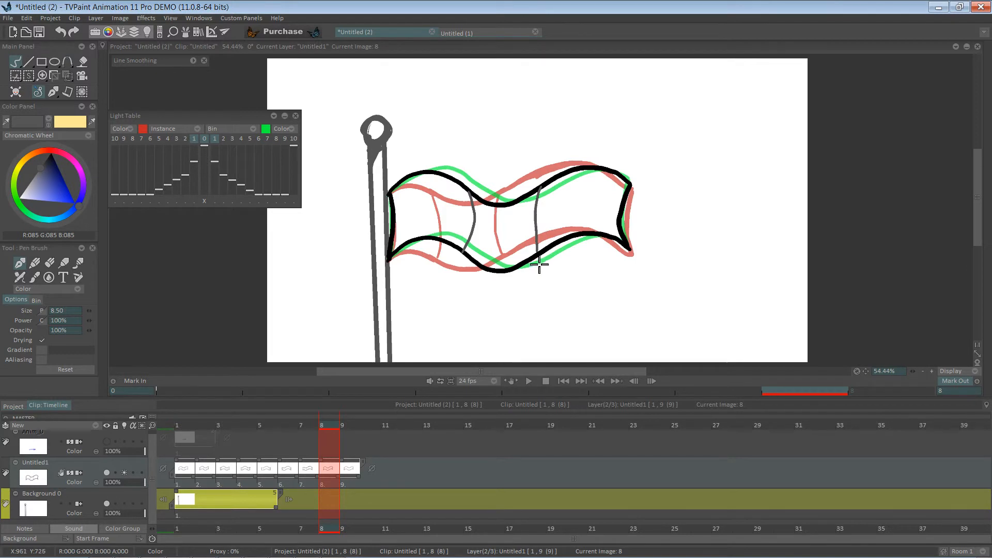
# Draw two vertical fold lines across the flag on image 9
pyautogui.press('Right')
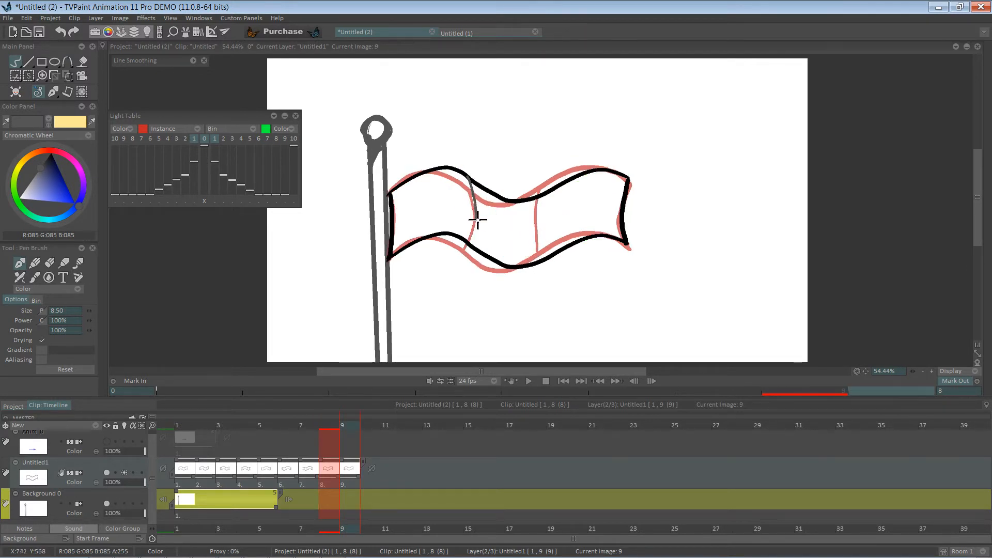
pyautogui.moveTo(478, 220); pyautogui.dragTo(471, 240)
pyautogui.moveTo(554, 191); pyautogui.dragTo(545, 244)
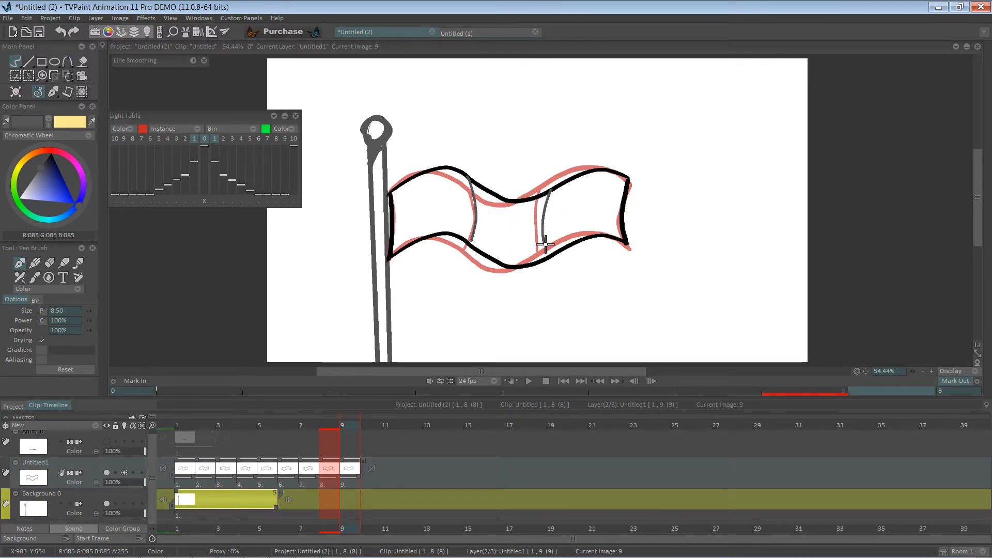
# Play back the flag animation at 12.5 fps and stop it
pyautogui.press('Right')
pyautogui.press('Down')
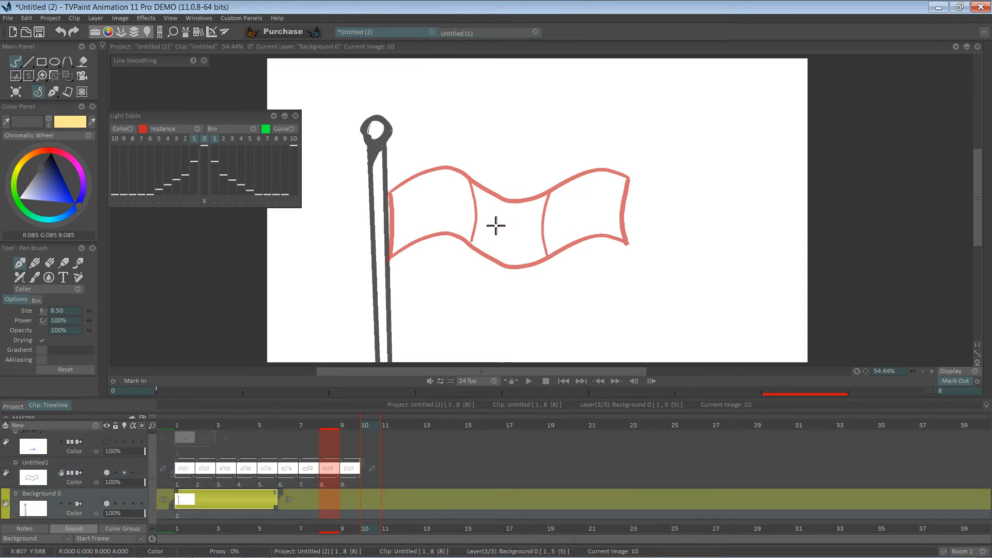
pyautogui.click(529, 381)
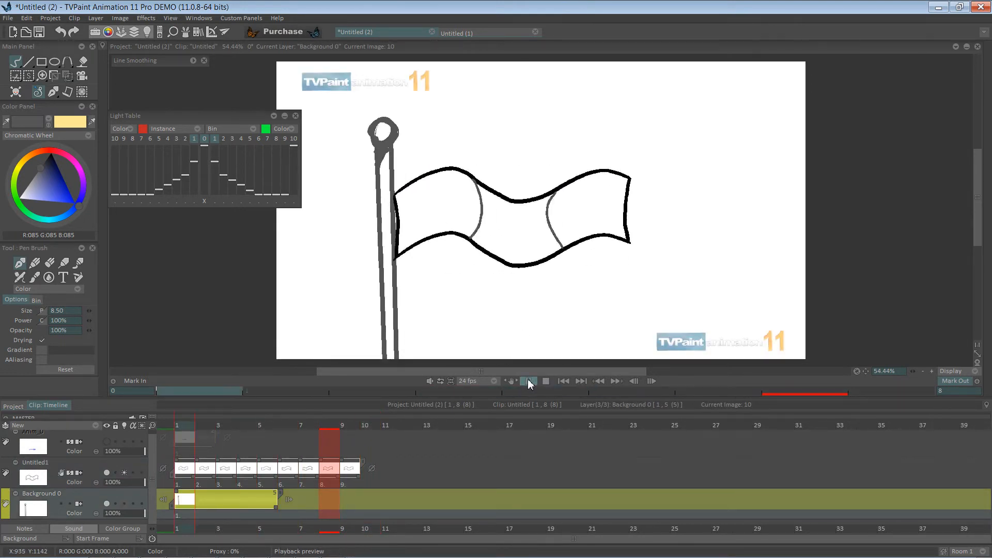
pyautogui.click(493, 381)
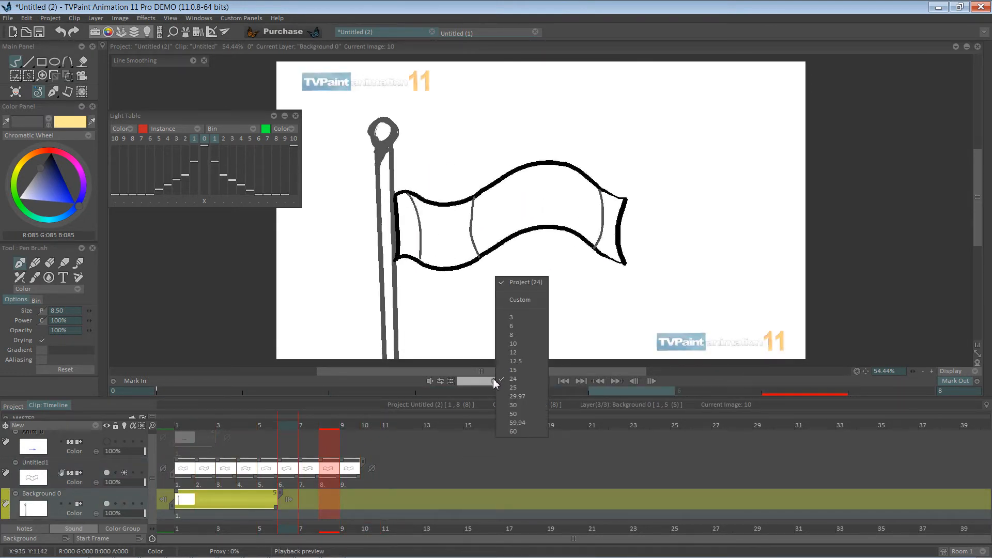
pyautogui.click(511, 362)
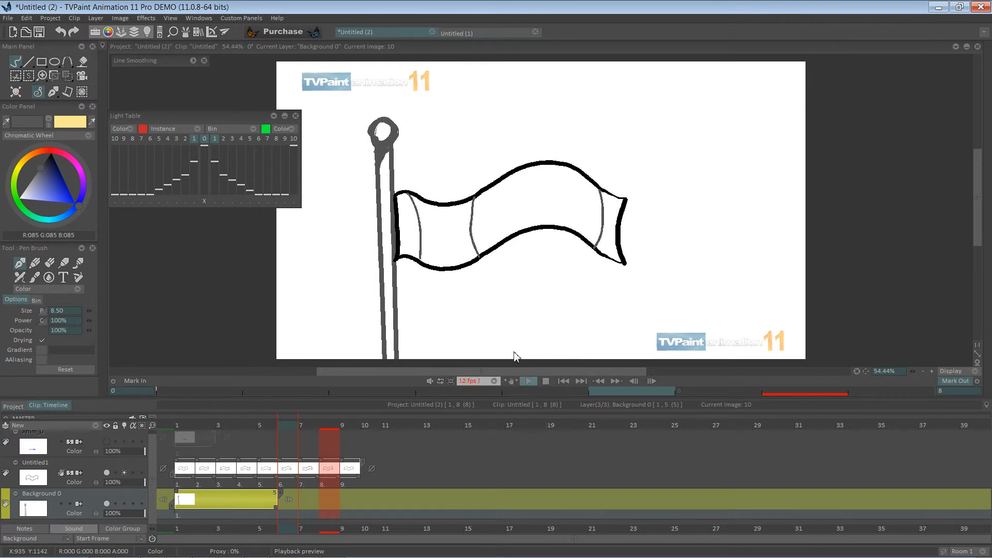
pyautogui.click(529, 382)
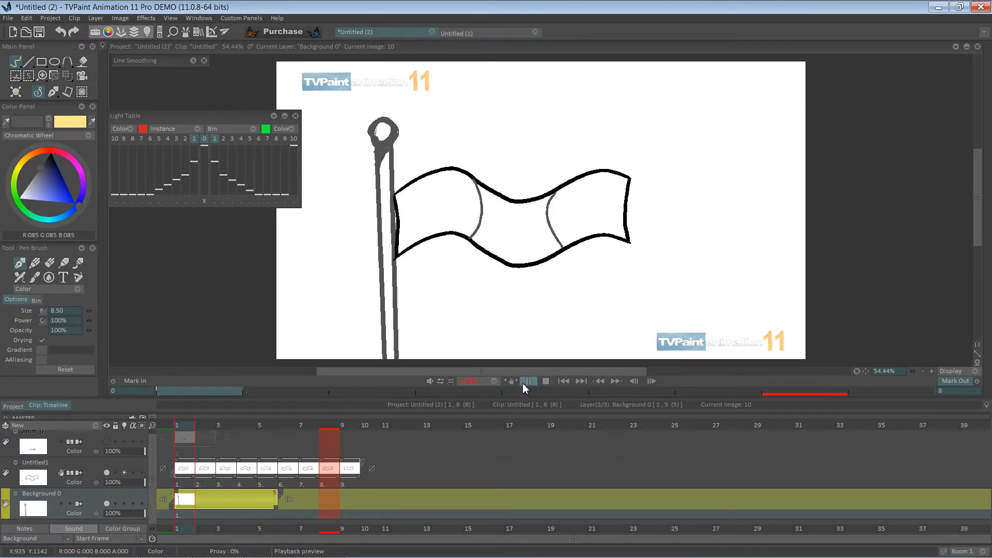
pyautogui.click(529, 381)
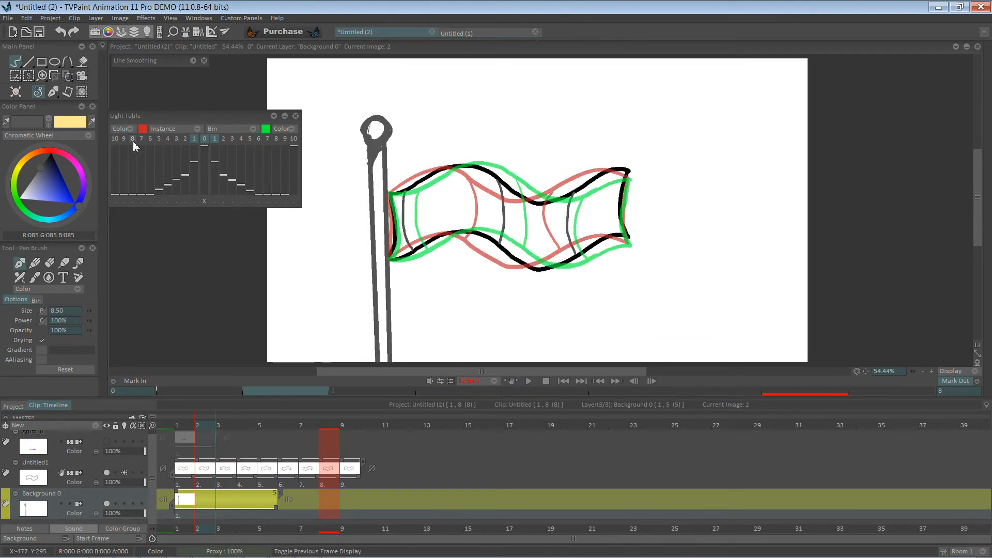
# Select the Paint Bucket tool and turn off the light table for the flag layer
pyautogui.click(82, 62)
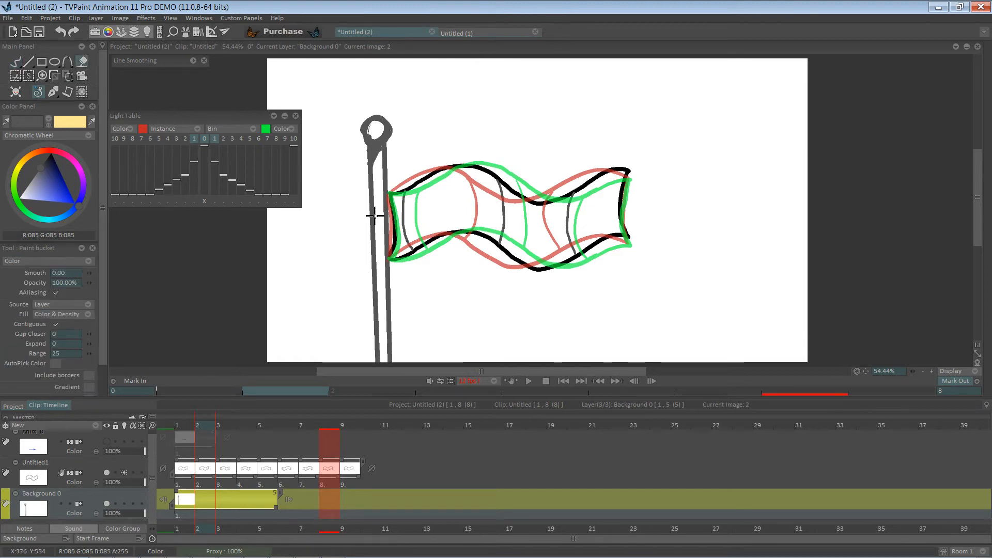
pyautogui.click(128, 473)
pyautogui.click(124, 473)
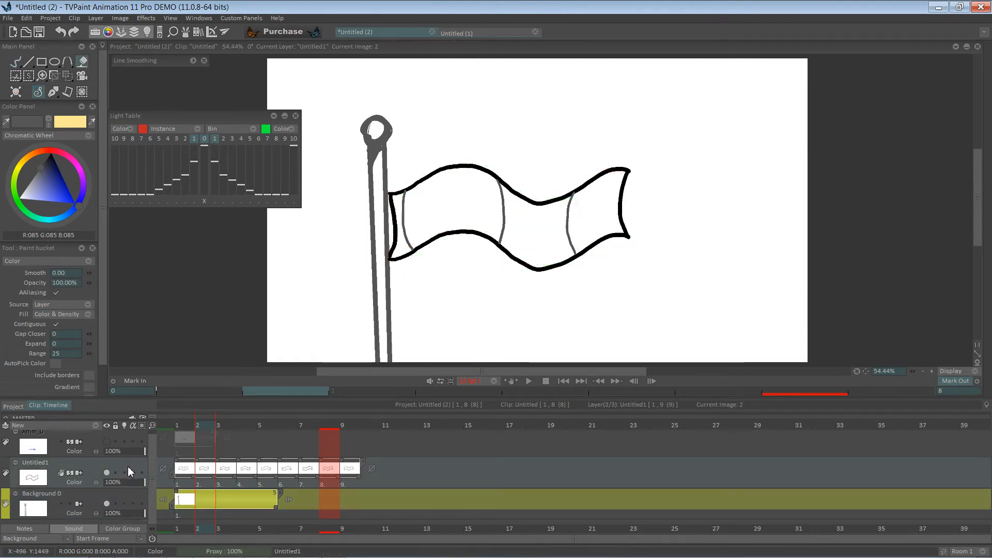
# Fill the flag section next to the pole with dark gray on images 2, 3 and 4, undoing one misplaced fill
pyautogui.click(465, 209)
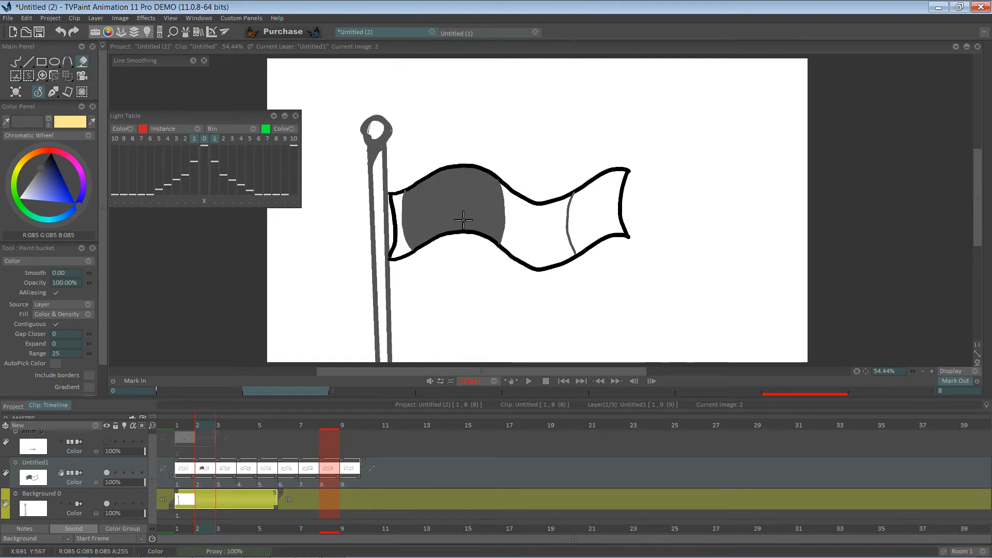
pyautogui.hotkey('ctrl', 'z')
pyautogui.click(406, 243)
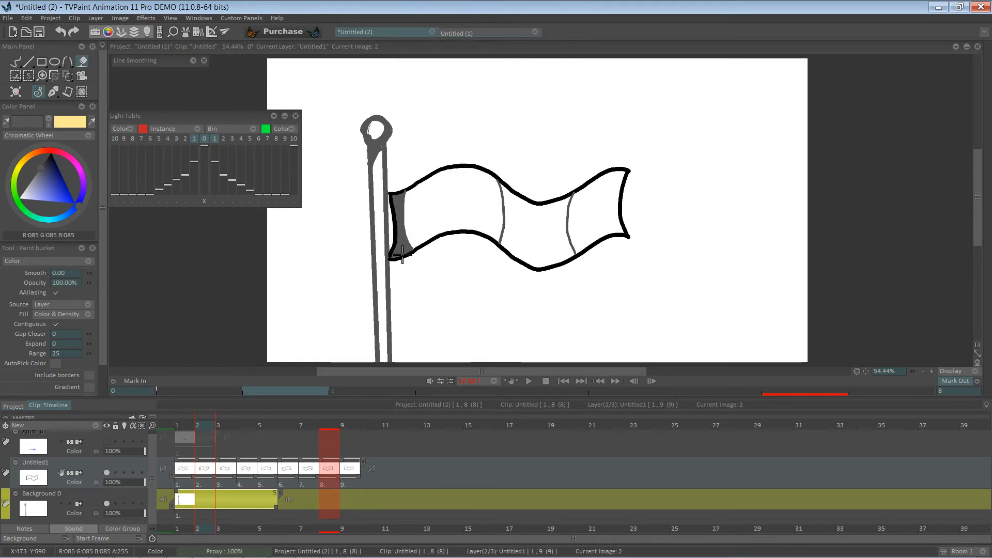
pyautogui.click(532, 225)
pyautogui.press('Right')
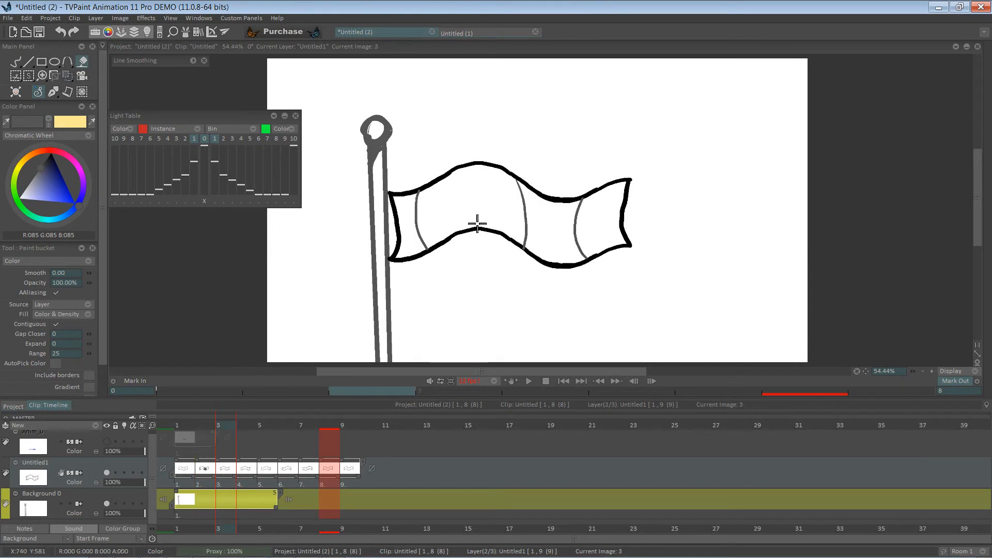
pyautogui.click(411, 247)
pyautogui.click(528, 243)
pyautogui.press('Right')
pyautogui.click(429, 238)
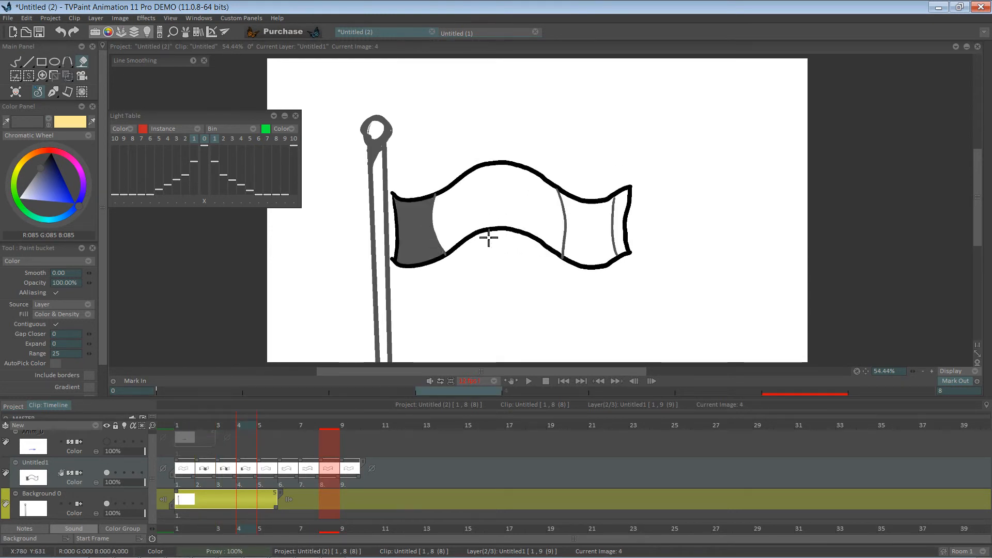
# Fill the next flag section on image 4 and the pole-side section on image 5 with dark gray
pyautogui.click(584, 245)
pyautogui.press('Right')
pyautogui.click(436, 234)
pyautogui.press('Right')
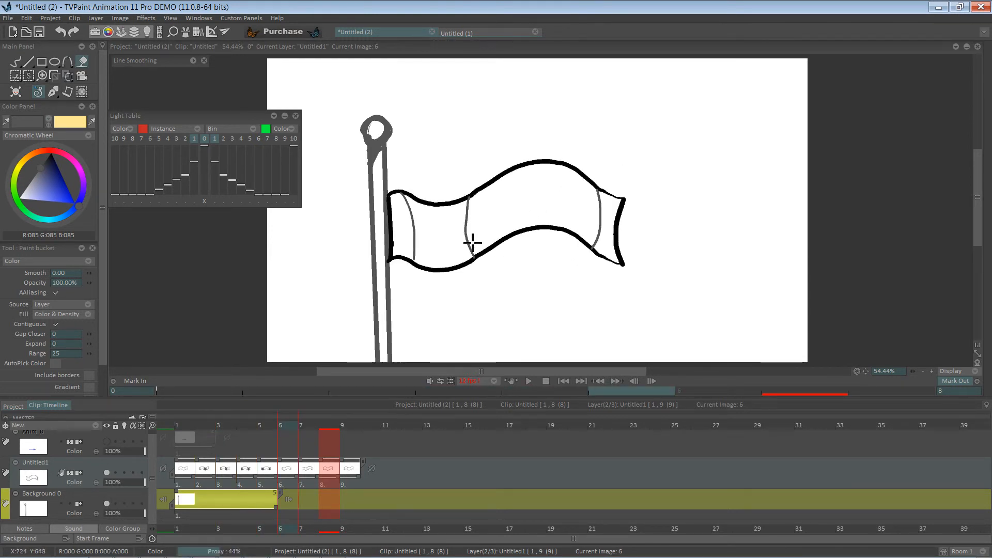
# Fill the alternating flag sections on images 6 and 7 with dark gray, undoing one misplaced fill on image 7
pyautogui.click(470, 240)
pyautogui.click(601, 239)
pyautogui.press('Right')
pyautogui.click(437, 236)
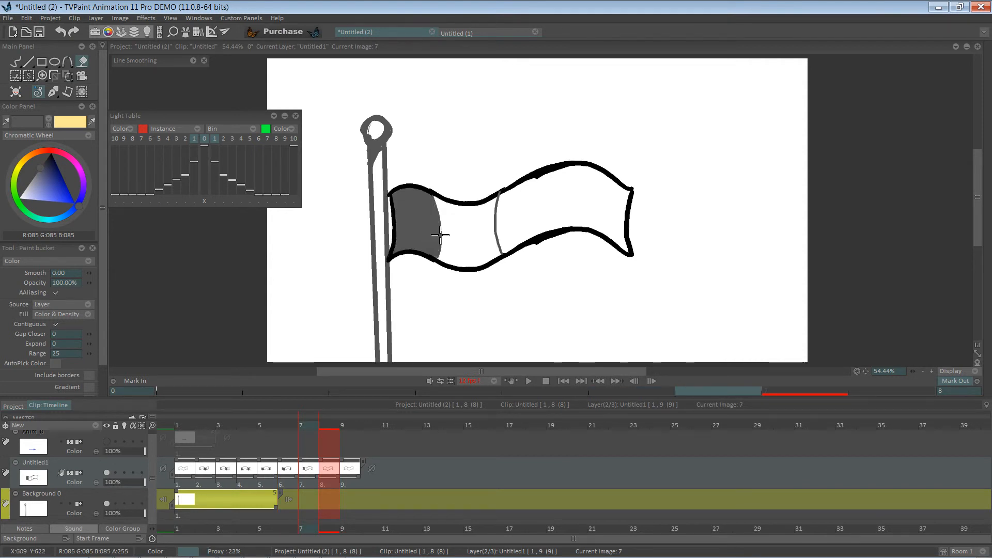
pyautogui.hotkey('ctrl', 'z')
pyautogui.click(464, 238)
pyautogui.press('Right')
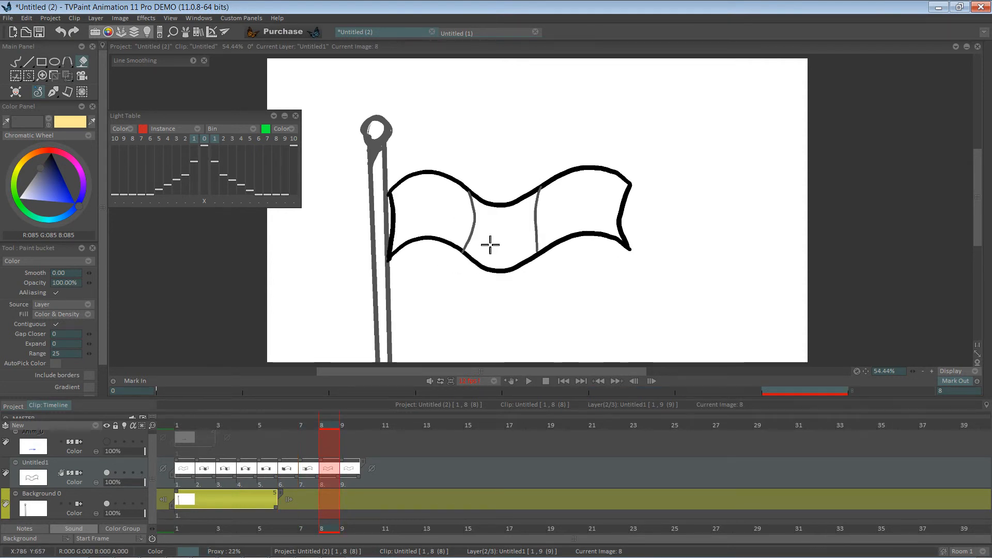
pyautogui.press('Right')
pyautogui.press('Down')
pyautogui.press('Left')
pyautogui.press('Left')
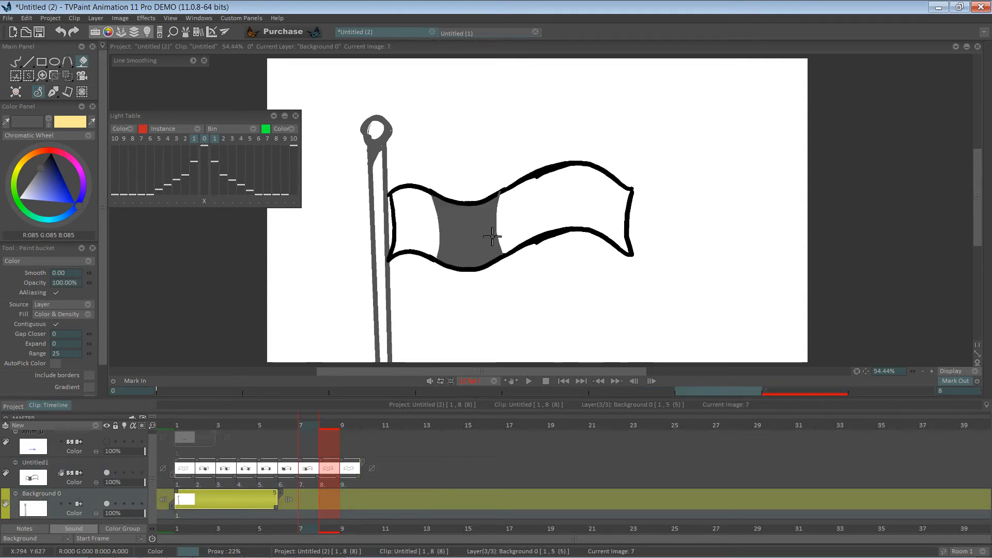
pyautogui.press('Right')
pyautogui.click(495, 237)
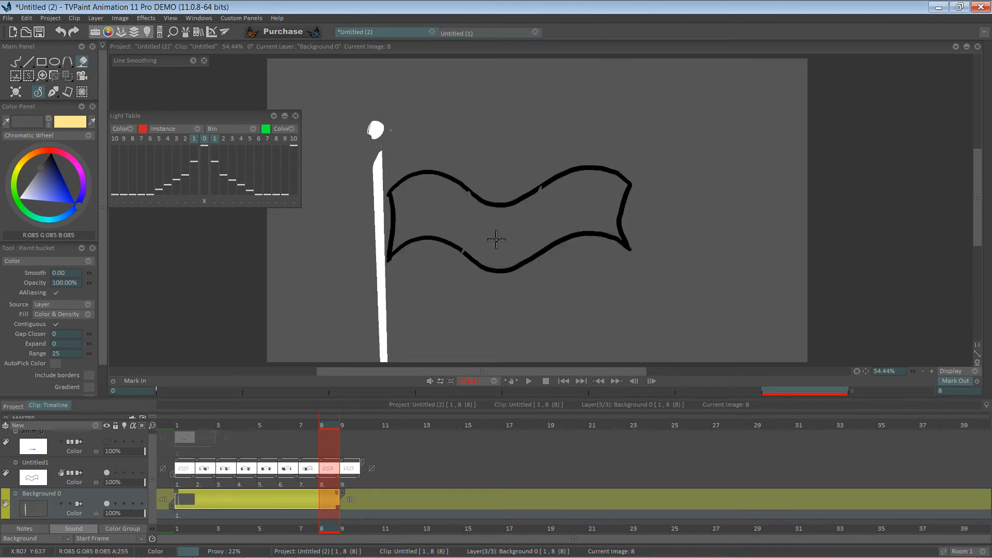
pyautogui.hotkey('ctrl', 'z')
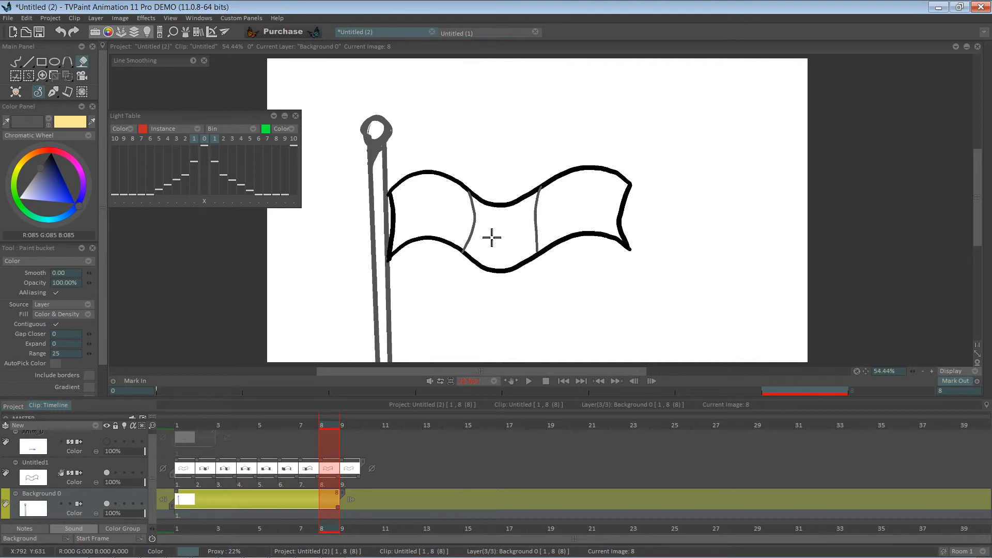
pyautogui.click(492, 237)
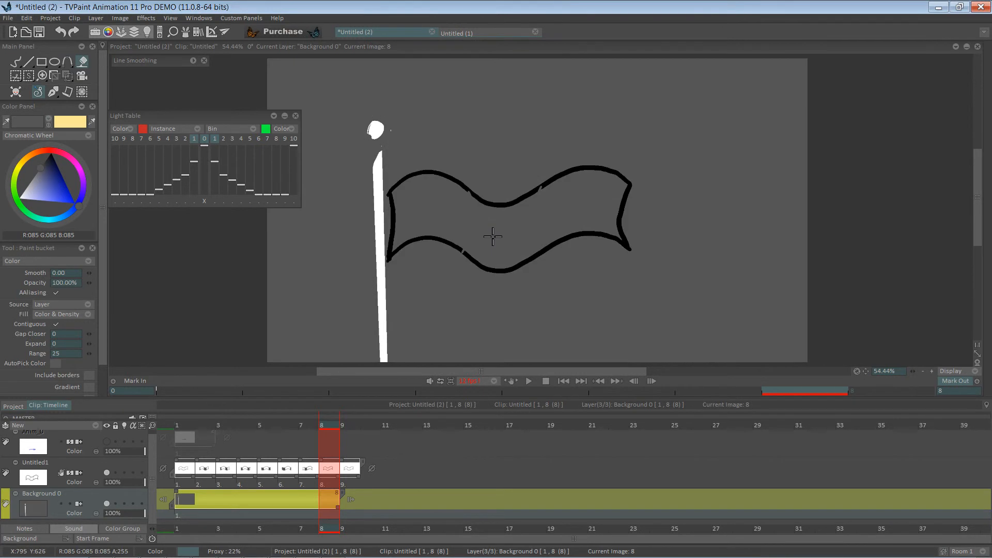
pyautogui.hotkey('ctrl', 'z')
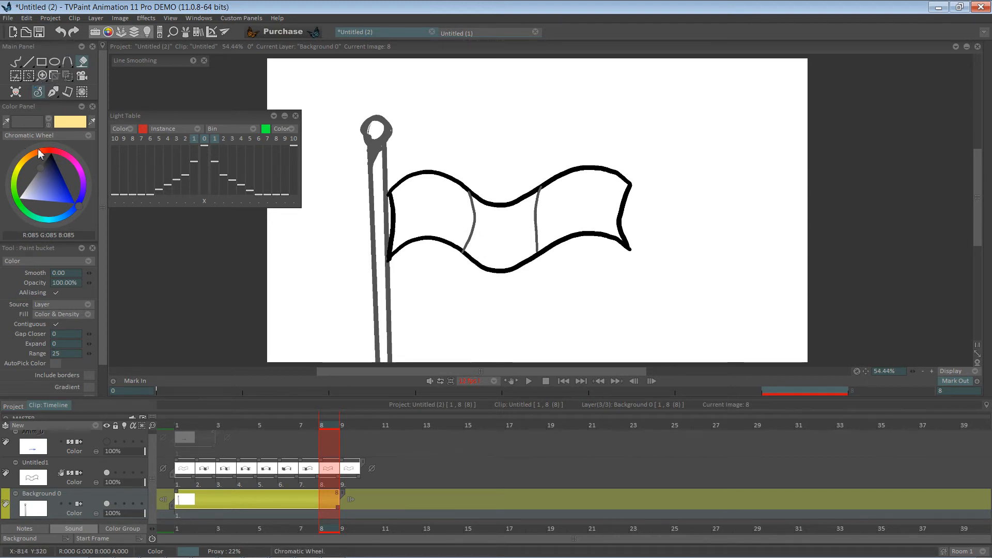
# Try closing the fold-line gaps on image 8 with the Pen Brush and filling its middle section, then undo these changes
pyautogui.click(15, 62)
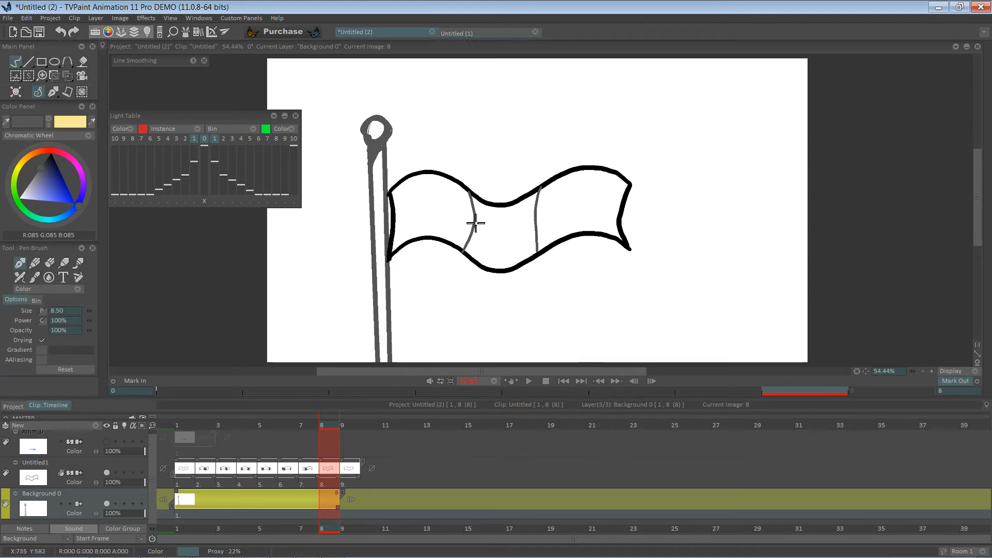
pyautogui.moveTo(477, 201); pyautogui.dragTo(478, 206)
pyautogui.moveTo(475, 244)
pyautogui.mouseDown()
pyautogui.moveTo(482, 204)
pyautogui.moveTo(476, 225)
pyautogui.mouseUp()
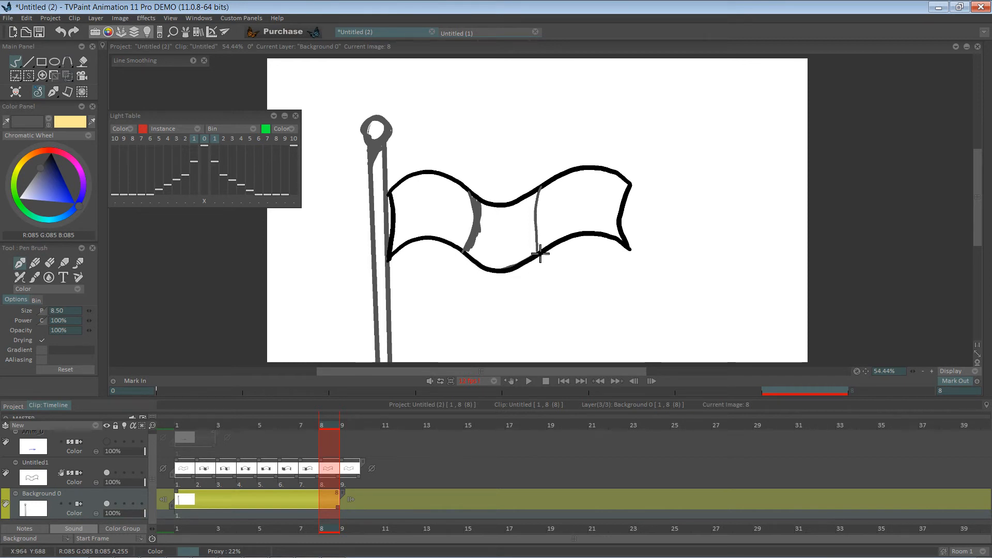
pyautogui.moveTo(539, 195)
pyautogui.mouseDown()
pyautogui.moveTo(521, 208)
pyautogui.moveTo(483, 202)
pyautogui.mouseUp()
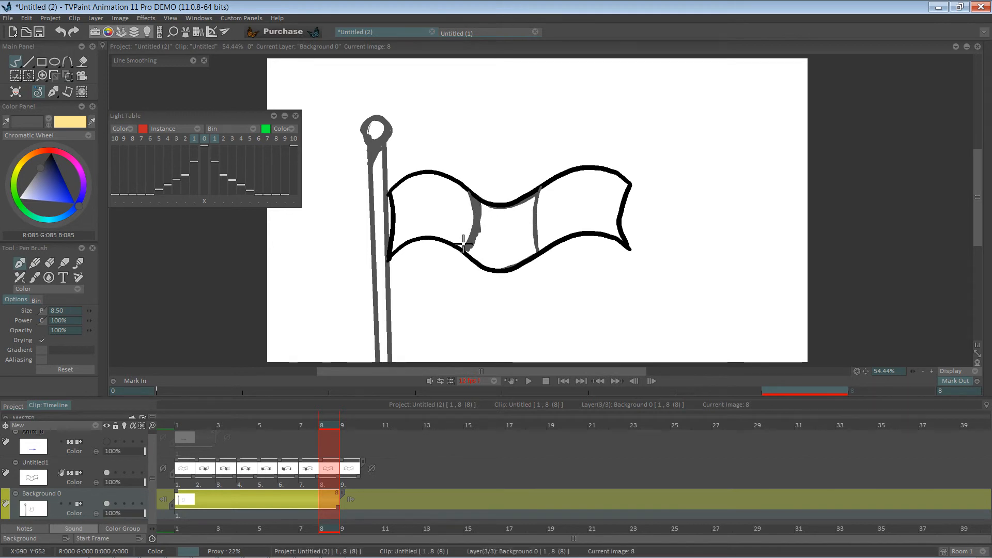
pyautogui.click(82, 61)
pyautogui.click(488, 215)
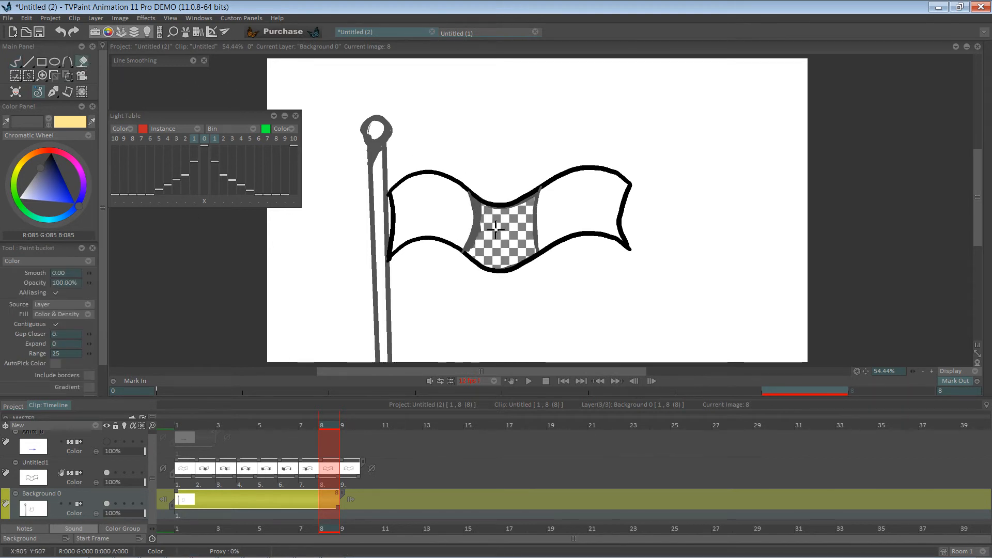
pyautogui.click(529, 381)
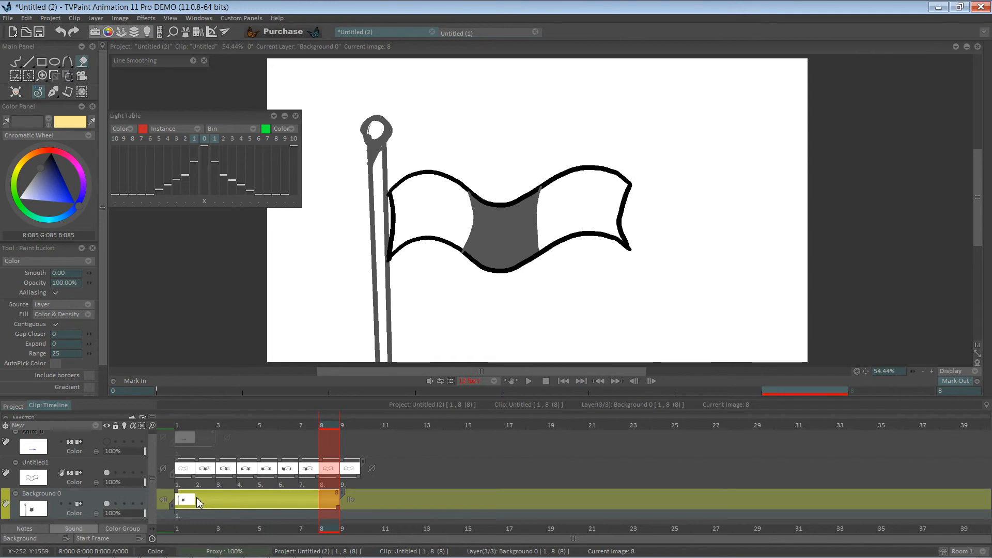
pyautogui.hotkey('ctrl', 'z')
pyautogui.hotkey('ctrl', 'z')
pyautogui.hotkey('ctrl', 'z')
pyautogui.hotkey('ctrl', 'z')
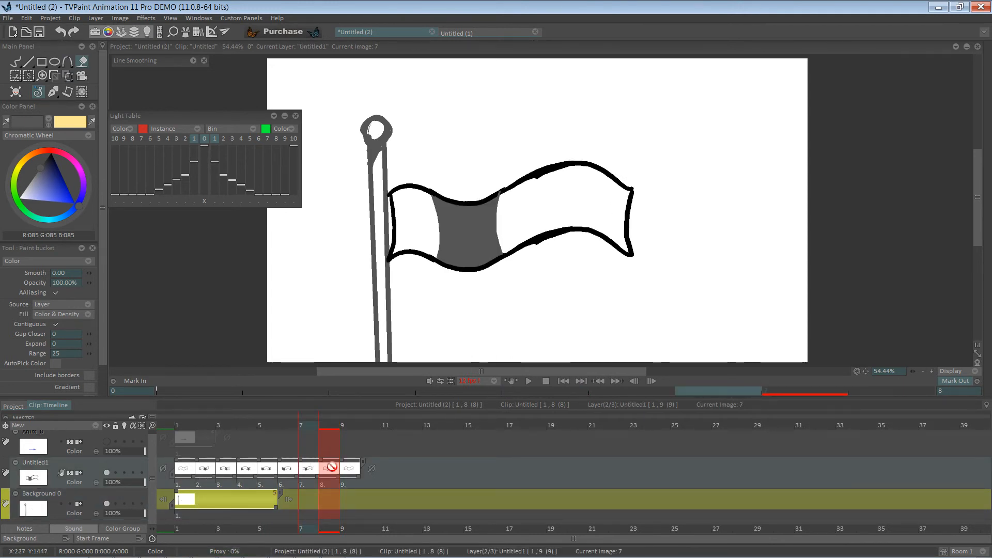
# Fill the middle section of the flag on image 8 of the flag layer with dark gray
pyautogui.click(333, 485)
pyautogui.click(500, 238)
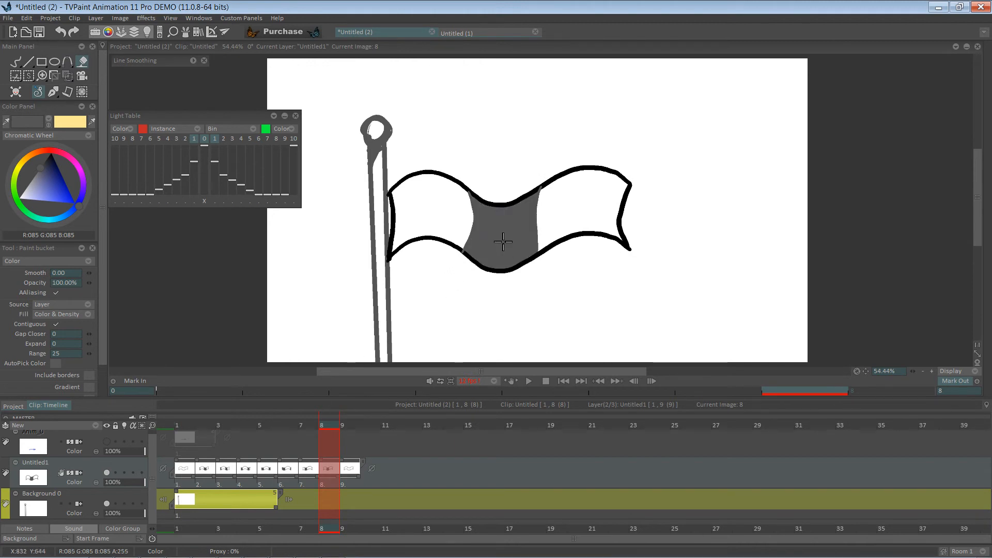
# Play back the gray-filled flag animation and stop it
pyautogui.click(527, 381)
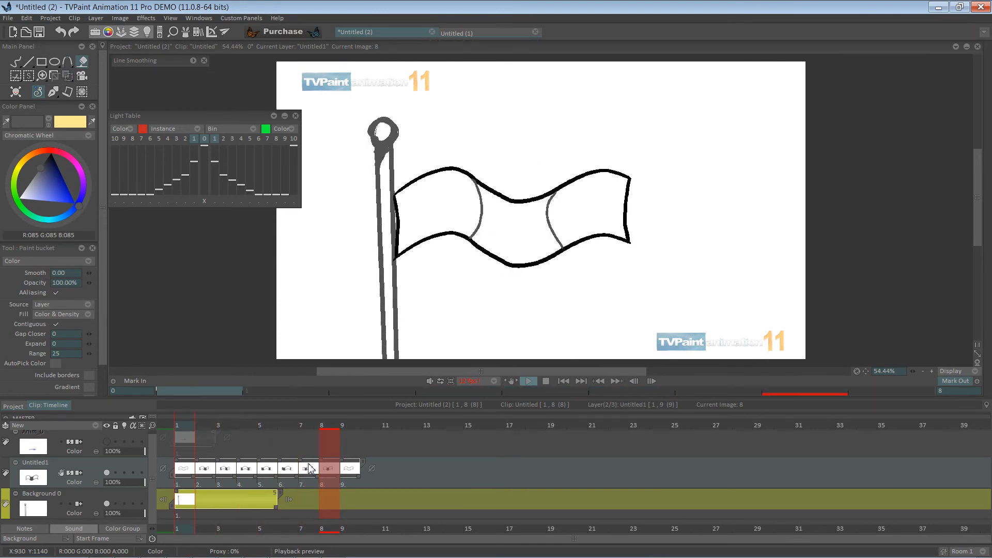
pyautogui.click(519, 228)
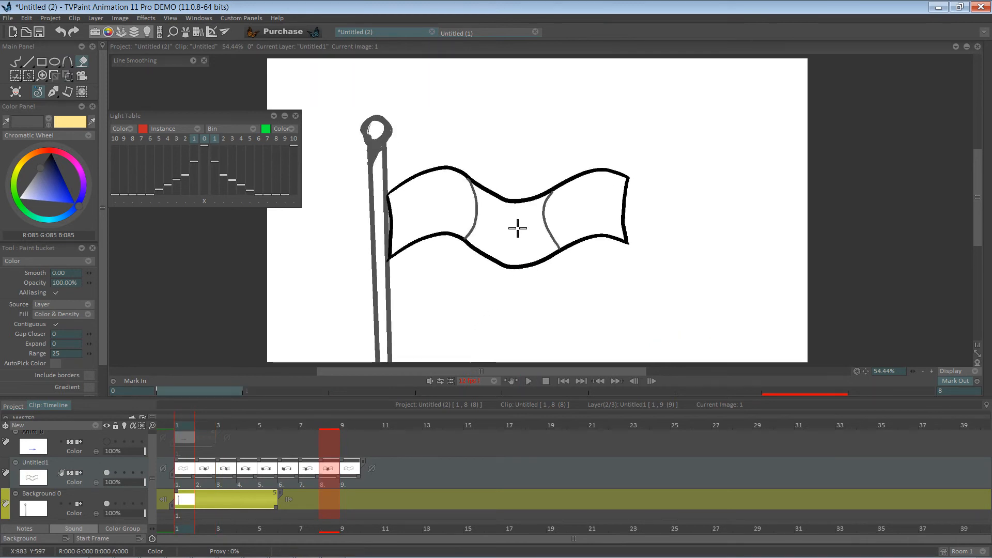
pyautogui.click(529, 381)
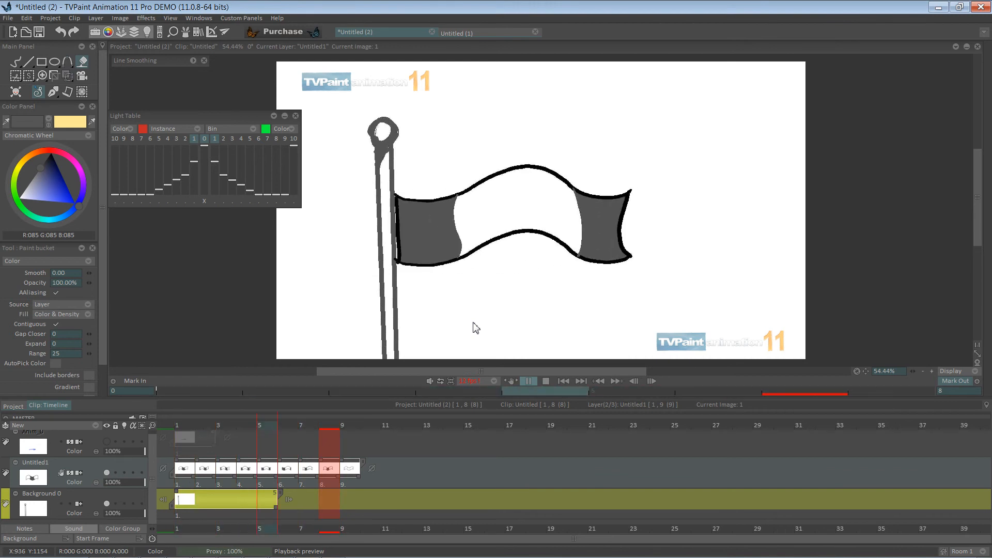
pyautogui.click(547, 381)
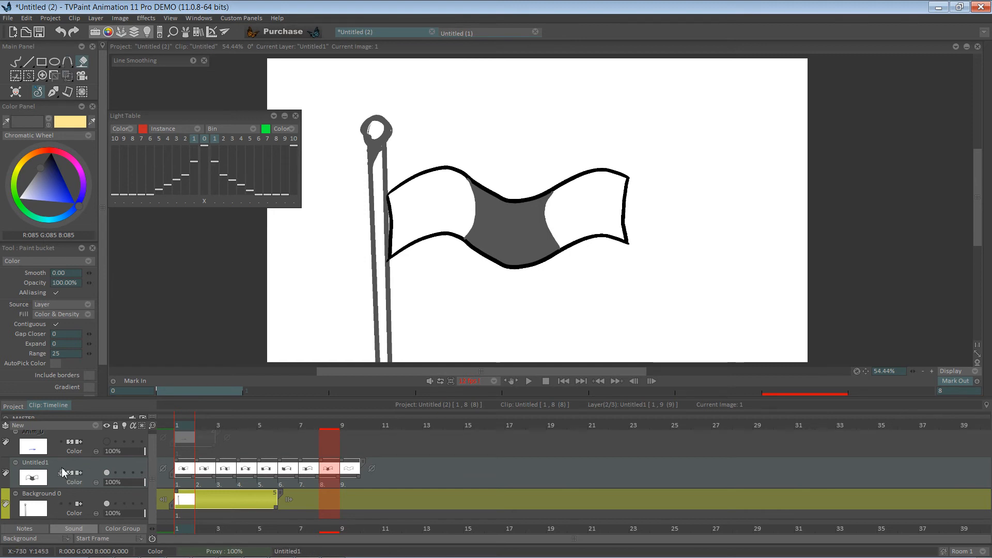
# Add a new animation layer above the flag layer and switch to the Pen Brush
pyautogui.click(99, 426)
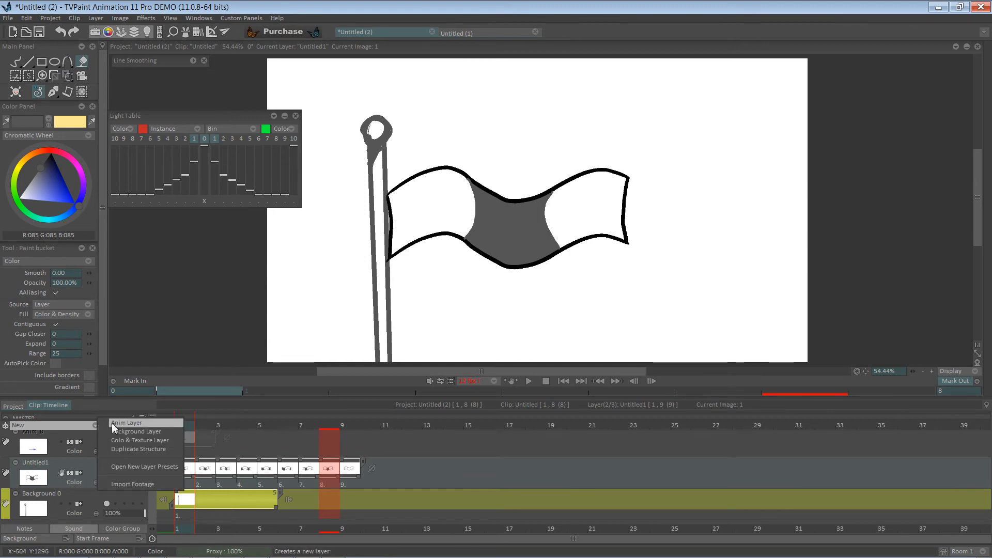
pyautogui.click(124, 428)
pyautogui.click(106, 503)
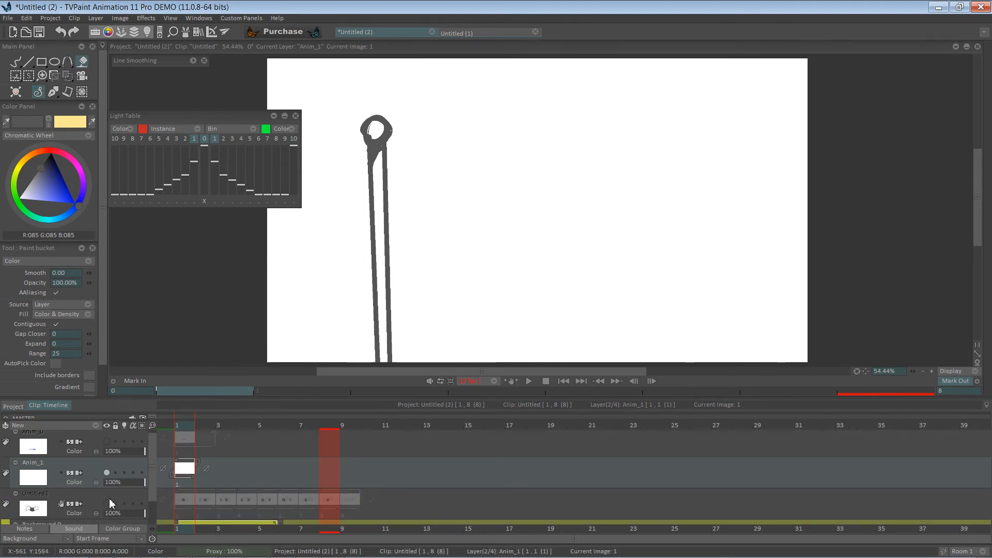
pyautogui.click(15, 62)
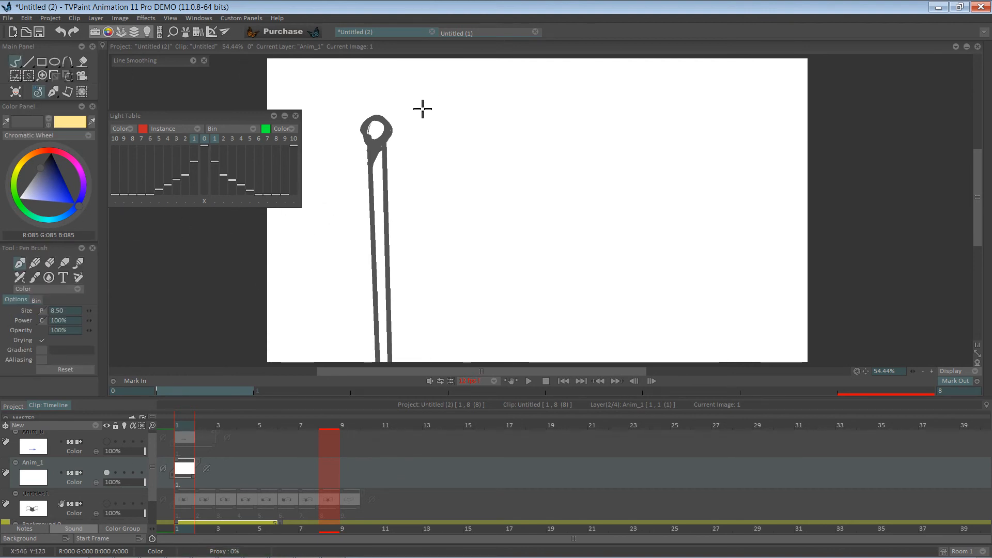
# Sketch a larger flag's top and bottom edges from the pole with a vertical fold line on the new layer
pyautogui.moveTo(391, 163)
pyautogui.mouseDown()
pyautogui.moveTo(502, 143)
pyautogui.moveTo(593, 155)
pyautogui.moveTo(698, 290)
pyautogui.mouseUp()
pyautogui.moveTo(391, 268)
pyautogui.mouseDown()
pyautogui.moveTo(436, 246)
pyautogui.moveTo(498, 343)
pyautogui.moveTo(685, 283)
pyautogui.mouseUp()
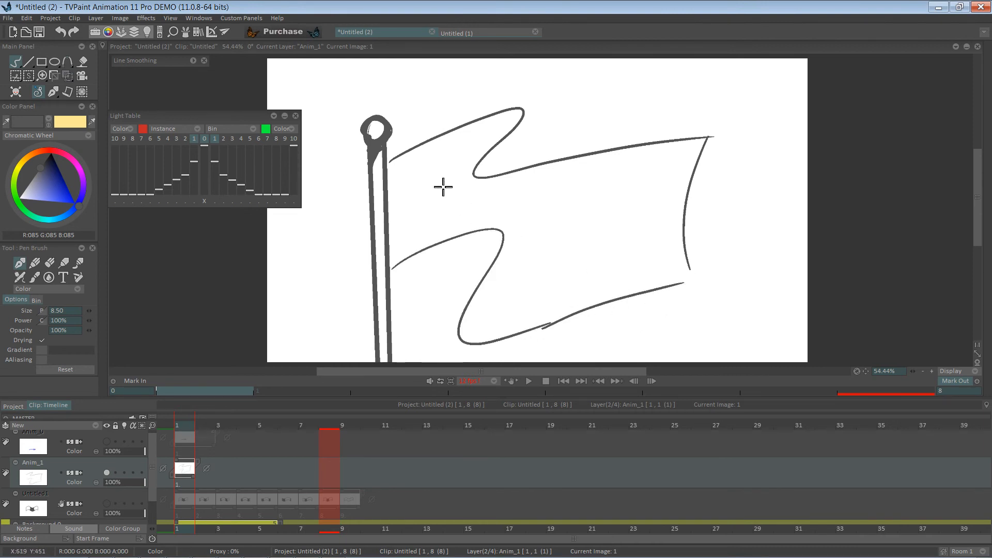
pyautogui.moveTo(476, 190)
pyautogui.mouseDown()
pyautogui.moveTo(465, 266)
pyautogui.moveTo(476, 200)
pyautogui.moveTo(476, 347)
pyautogui.mouseUp()
# Erase the stray crossing strokes around the fold and the flag's original right edge
pyautogui.press('e')
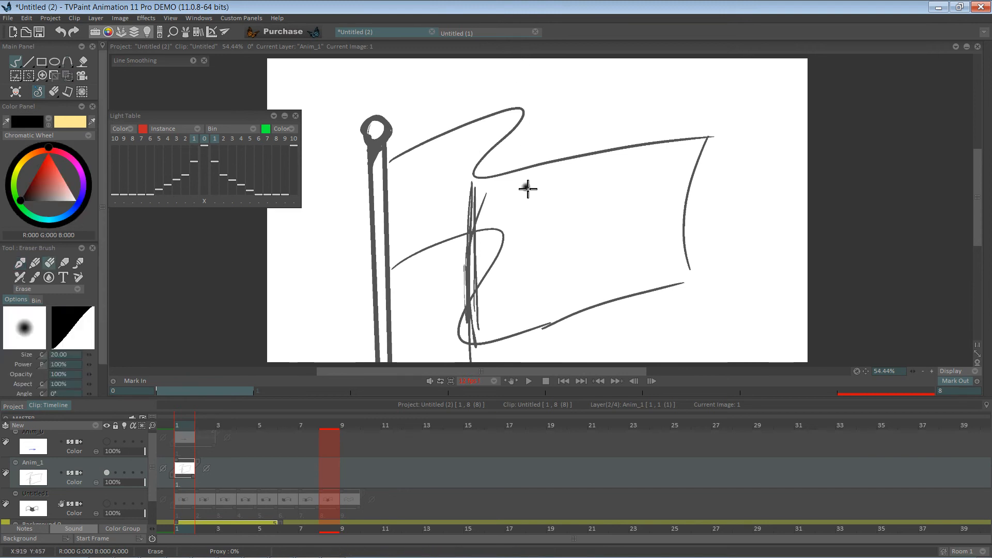
pyautogui.moveTo(508, 290)
pyautogui.mouseDown()
pyautogui.moveTo(493, 220)
pyautogui.moveTo(494, 290)
pyautogui.moveTo(485, 270)
pyautogui.moveTo(470, 321)
pyautogui.moveTo(477, 341)
pyautogui.moveTo(490, 337)
pyautogui.mouseUp()
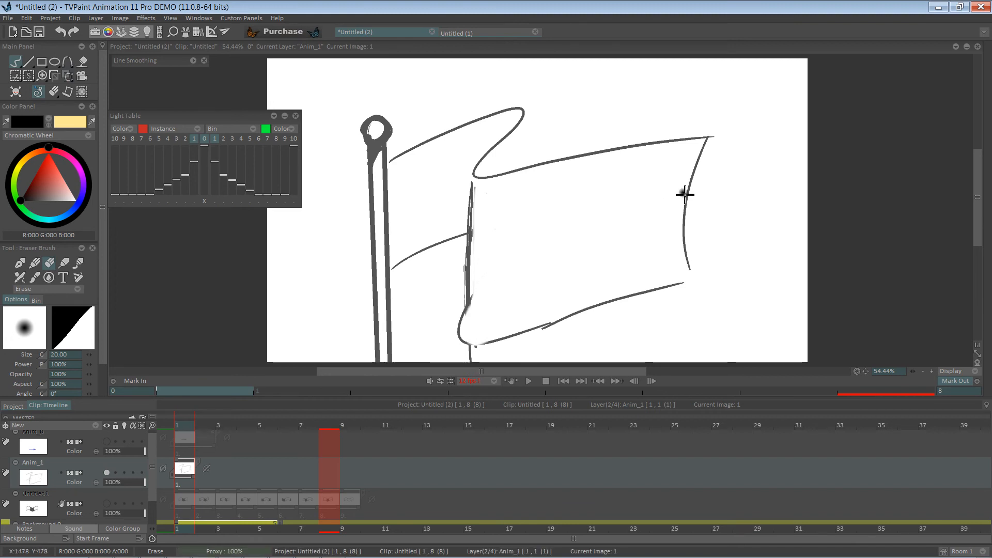
pyautogui.moveTo(704, 155)
pyautogui.mouseDown()
pyautogui.moveTo(677, 271)
pyautogui.moveTo(693, 250)
pyautogui.mouseUp()
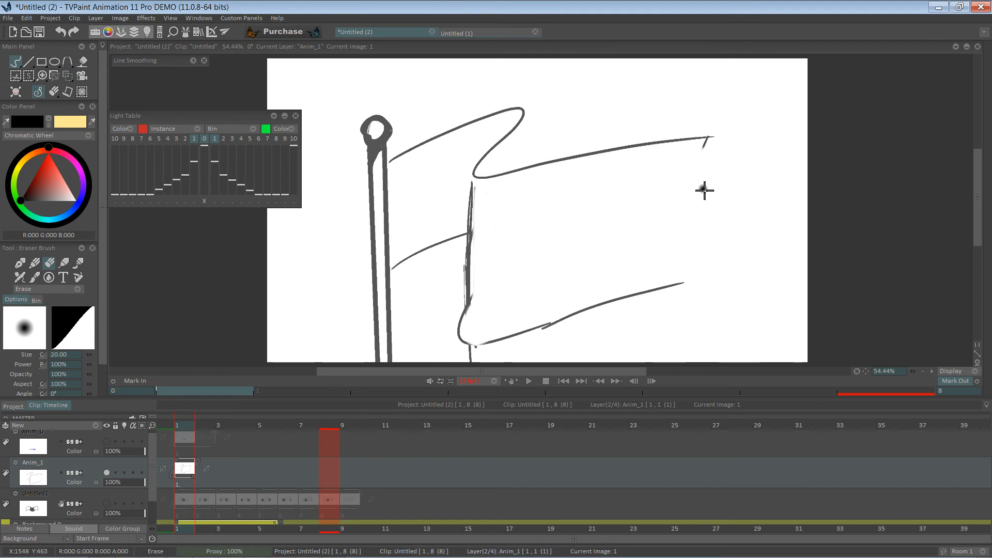
# Draw a notched swallowtail right edge and a wavy stretch along the top edge with the Pen Brush
pyautogui.press('n')
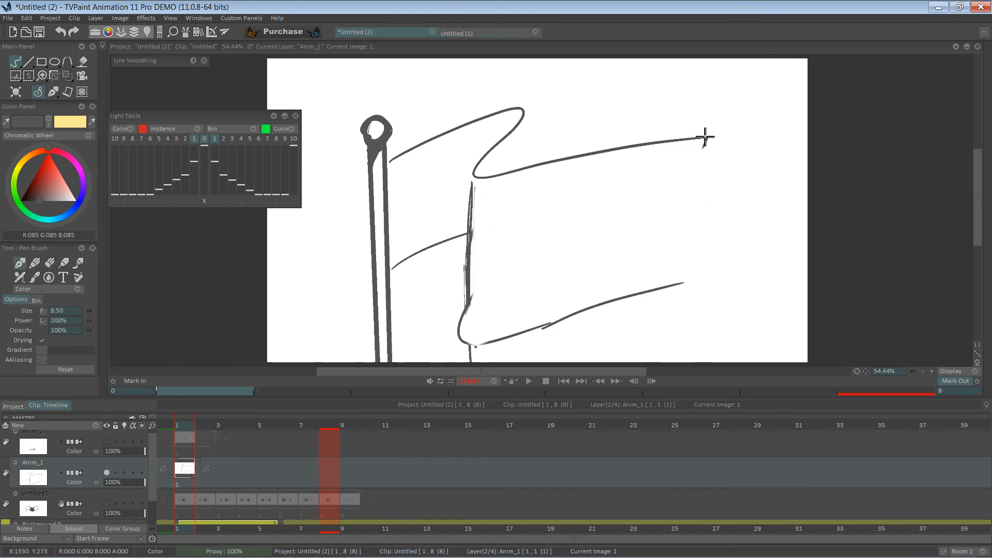
pyautogui.moveTo(706, 137)
pyautogui.mouseDown()
pyautogui.moveTo(631, 226)
pyautogui.moveTo(713, 287)
pyautogui.mouseUp()
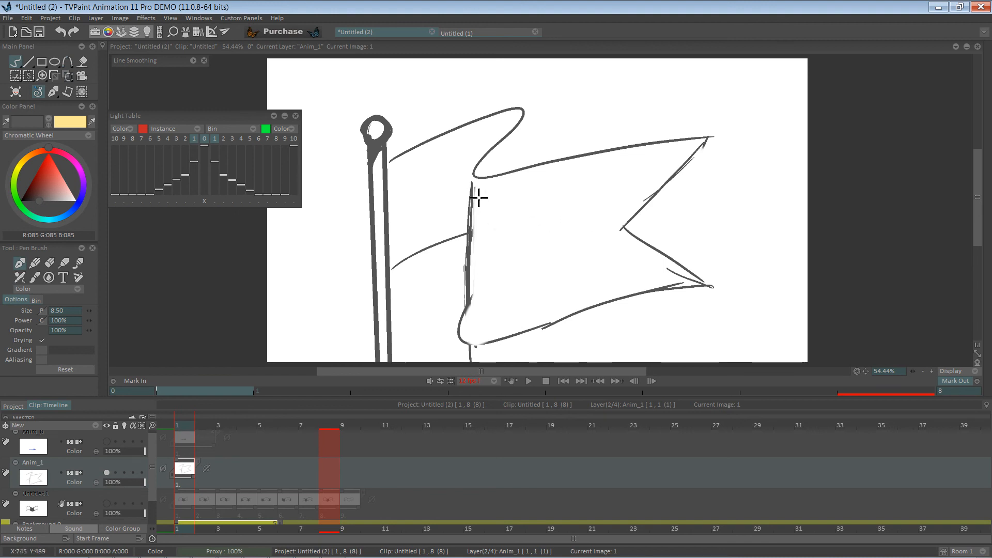
pyautogui.moveTo(534, 165)
pyautogui.mouseDown()
pyautogui.moveTo(571, 182)
pyautogui.moveTo(608, 155)
pyautogui.mouseUp()
# Erase the overlapping part of the top edge near the fold with the Eraser
pyautogui.press('e')
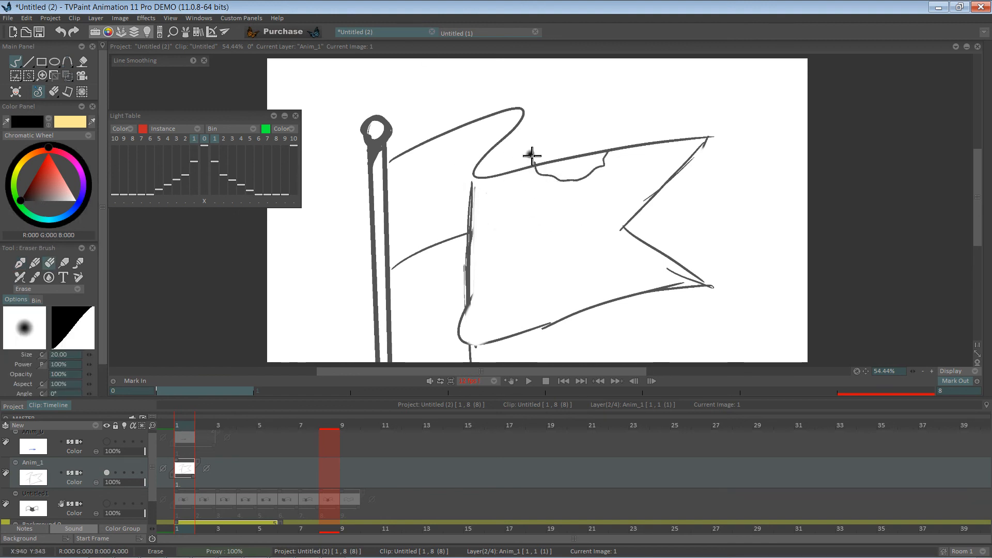
pyautogui.moveTo(534, 155)
pyautogui.mouseDown()
pyautogui.moveTo(585, 154)
pyautogui.moveTo(549, 165)
pyautogui.mouseUp()
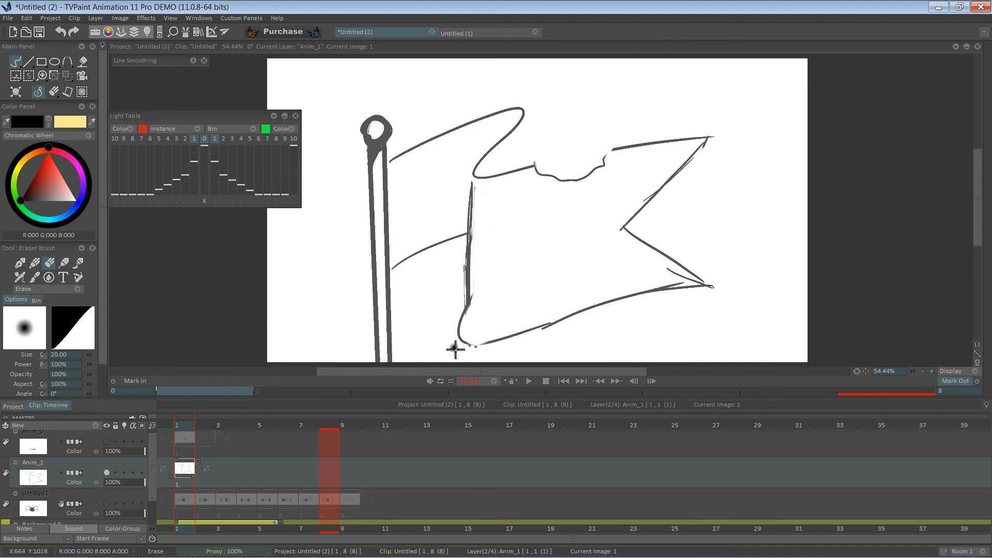
pyautogui.press('e')
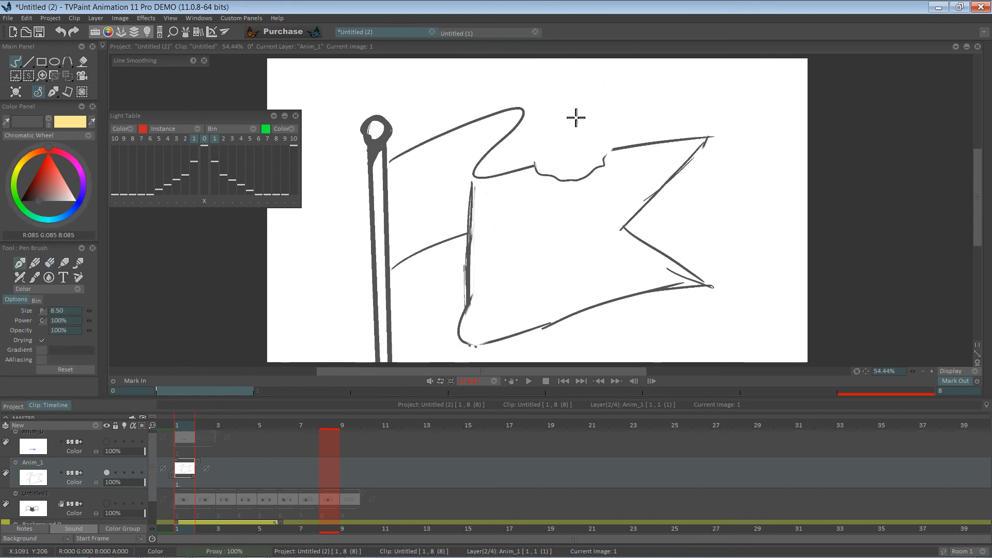
# Hatch shading lines inside the top fold near the pole side of the flag
pyautogui.moveTo(525, 117)
pyautogui.mouseDown()
pyautogui.moveTo(522, 163)
pyautogui.moveTo(526, 127)
pyautogui.moveTo(478, 176)
pyautogui.mouseUp()
pyautogui.moveTo(522, 136); pyautogui.dragTo(488, 176)
pyautogui.moveTo(530, 134); pyautogui.dragTo(500, 175)
pyautogui.moveTo(526, 154); pyautogui.dragTo(505, 176)
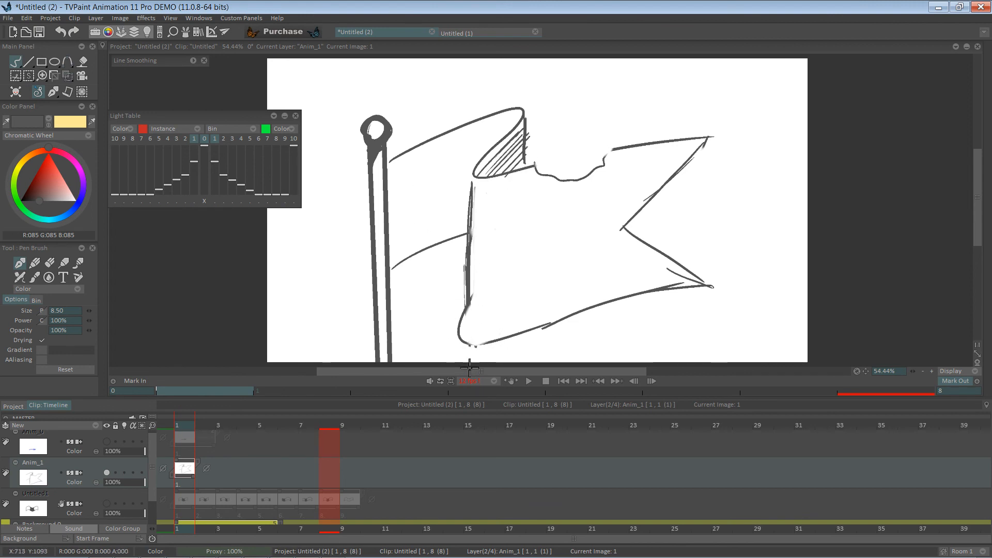
pyautogui.moveTo(553, 556)
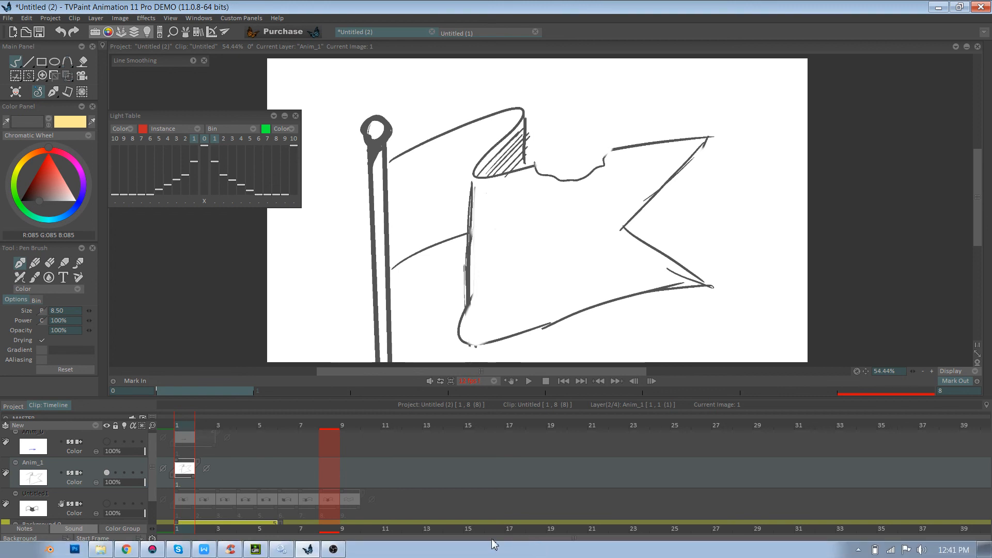
pyautogui.click(333, 550)
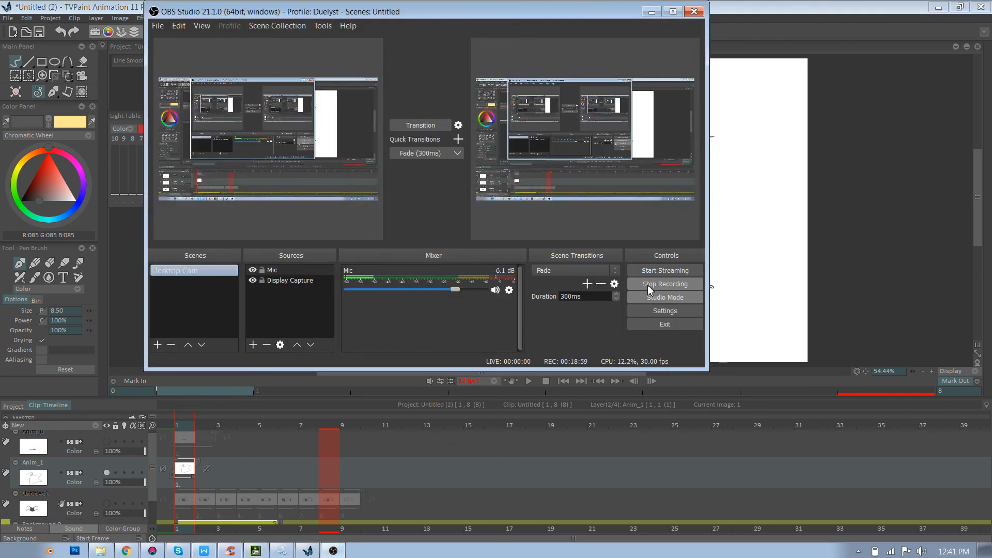